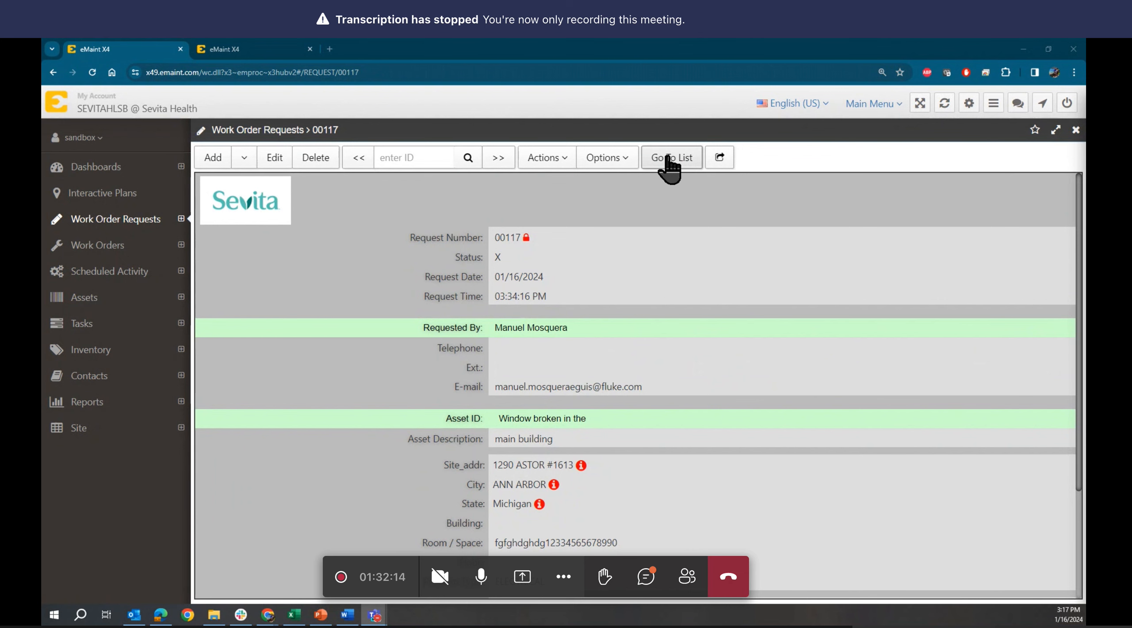
- Return from request 00117 to the Work Order Requests list, reviewing grid columns without changes
left_click(670, 157)
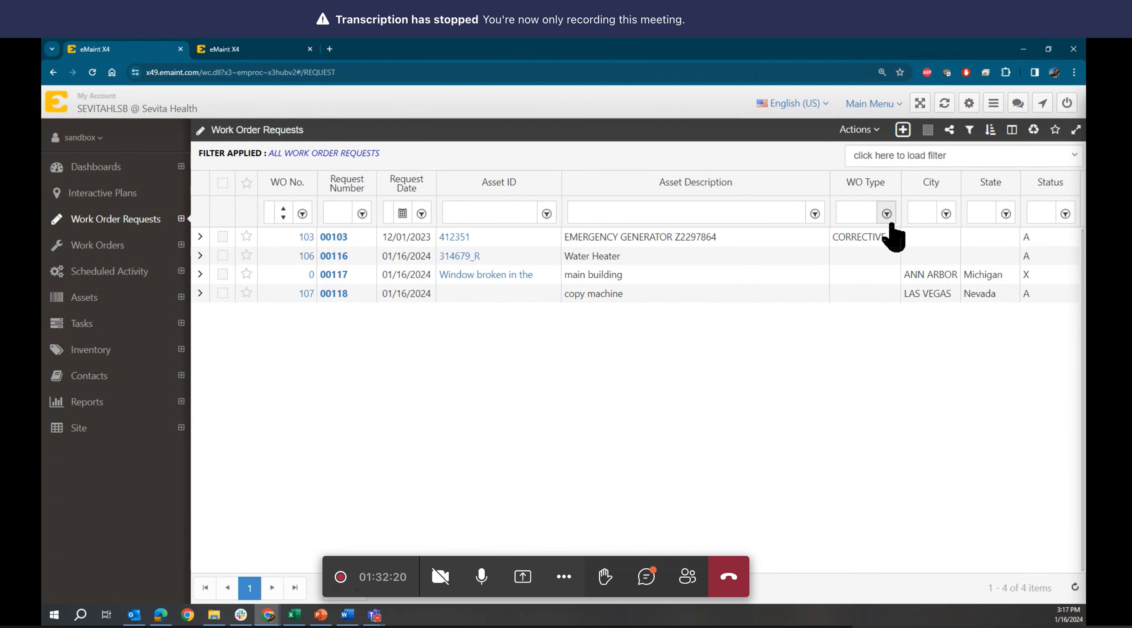
left_click(1013, 131)
scroll(684, 451, "down", 2)
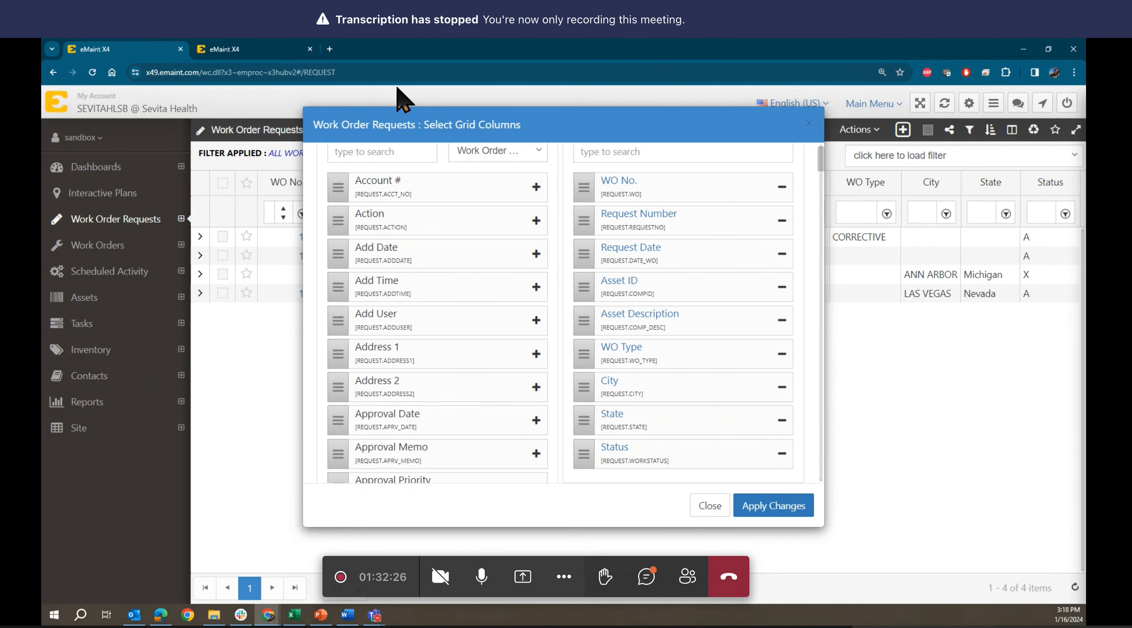
left_click(709, 507)
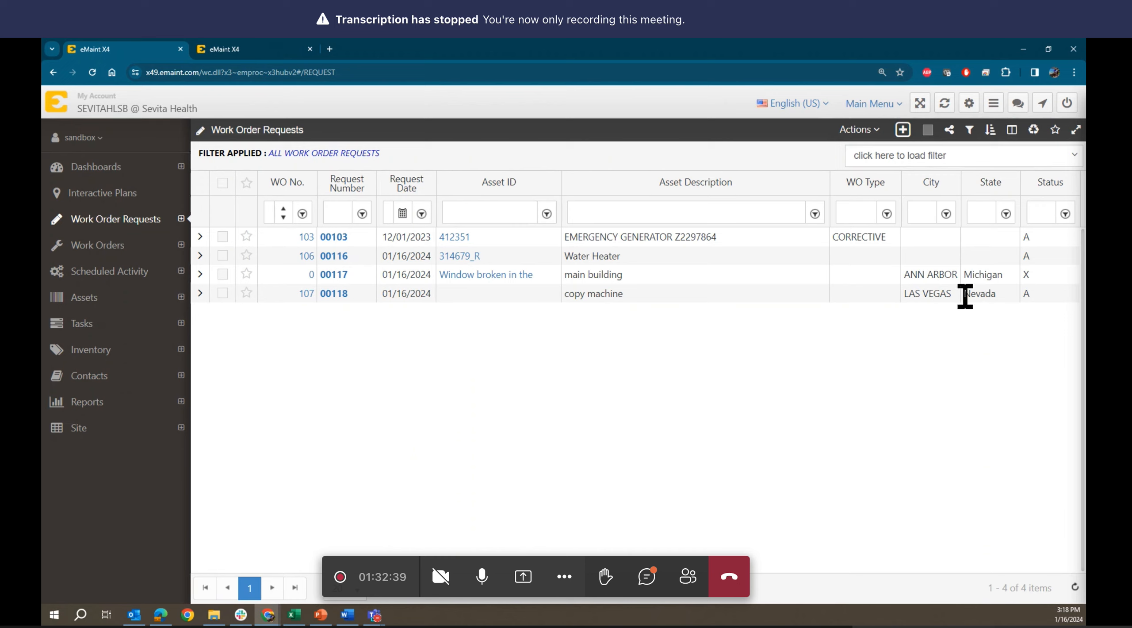
left_click_drag(968, 297, 996, 296)
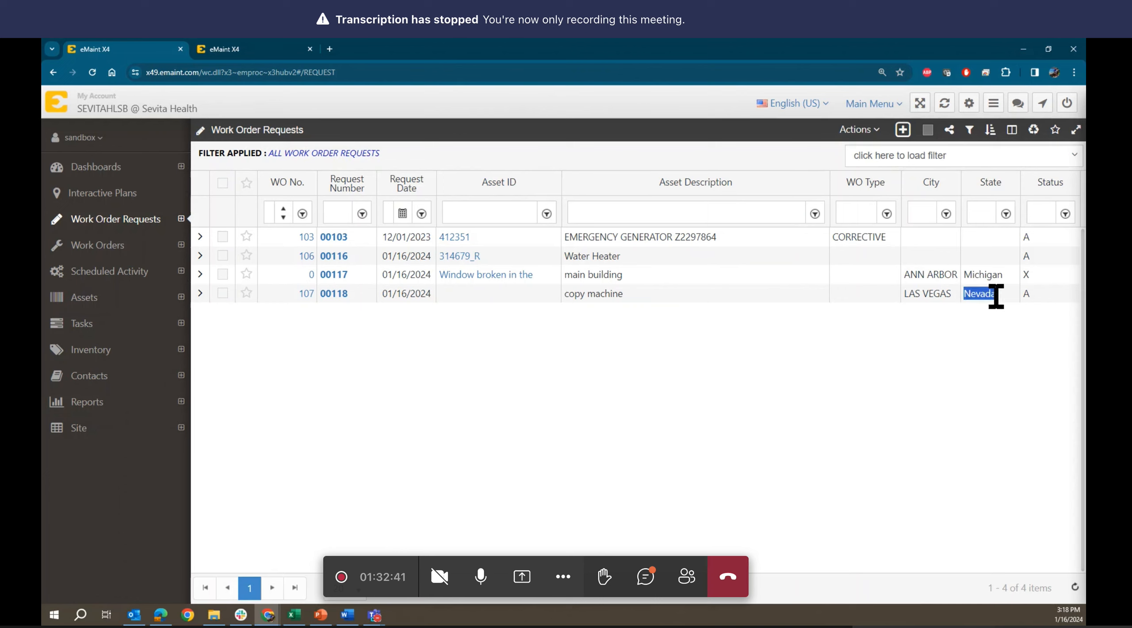
left_click(973, 296)
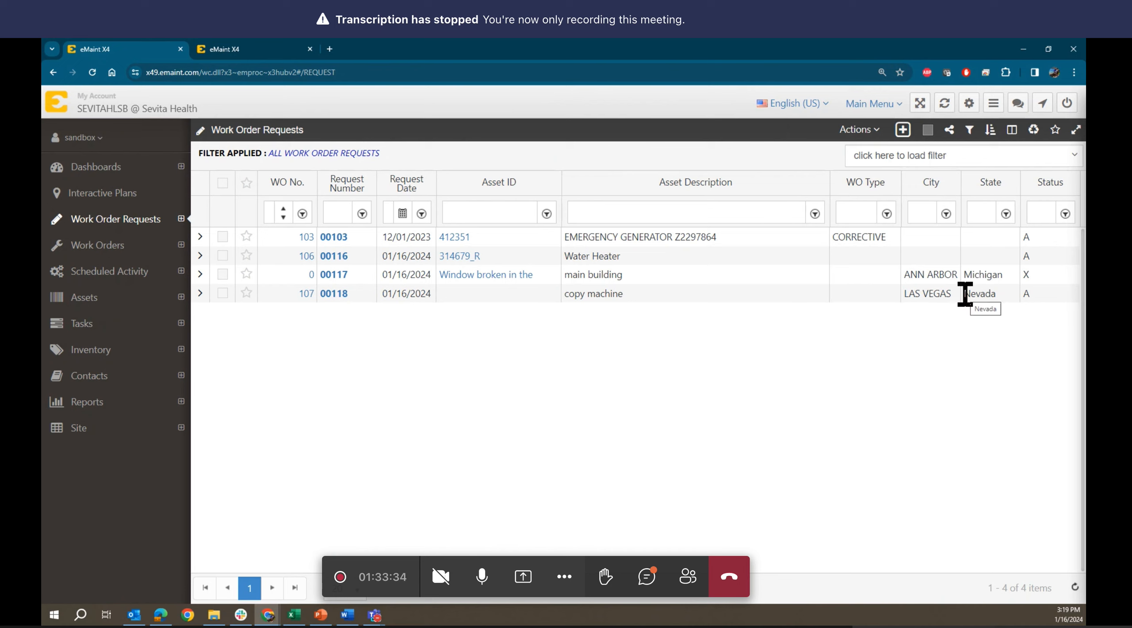
left_click_drag(965, 294, 997, 296)
left_click(992, 296)
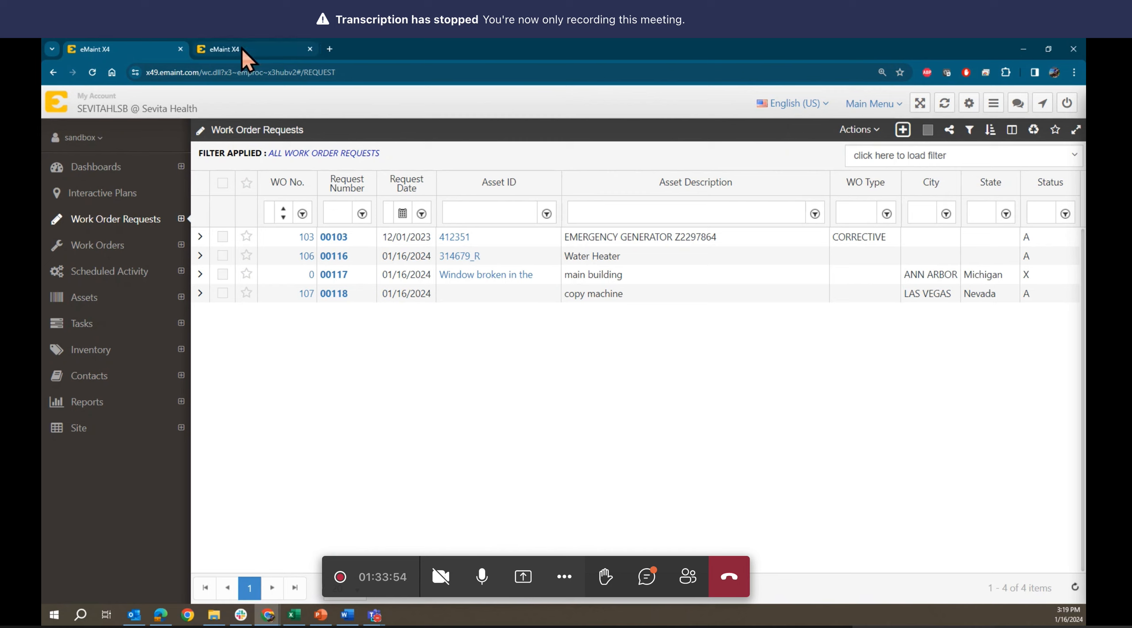
- Open Workflow Manager from the user menu and clear the filter to list all 55 workflows
left_click(78, 140)
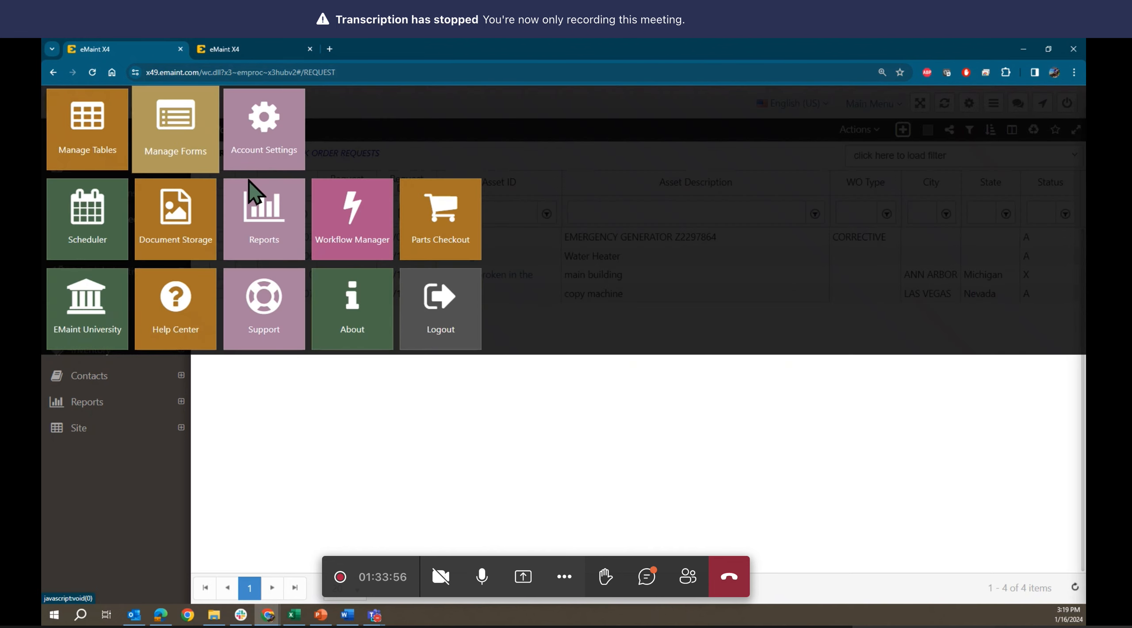
left_click(364, 219)
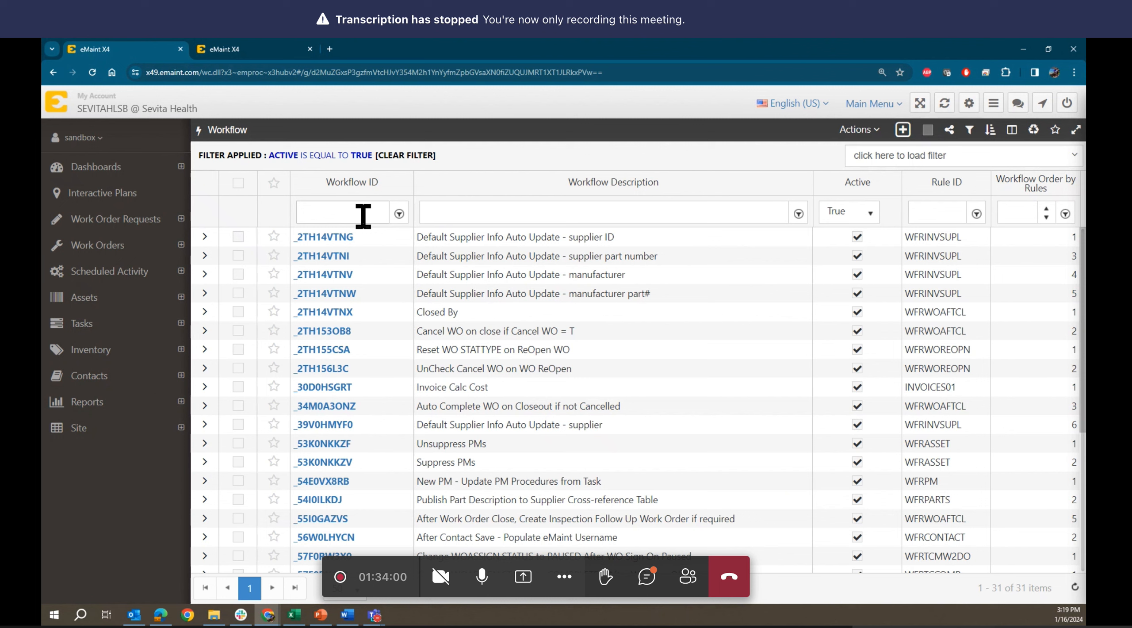
left_click(405, 156)
scroll(579, 312, "down", 1)
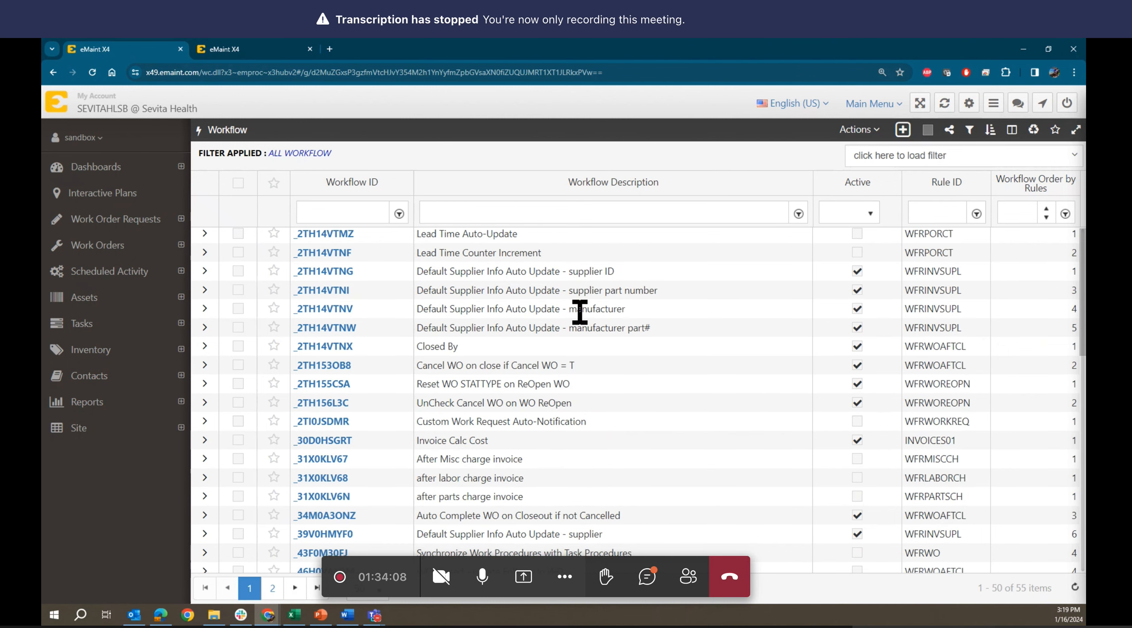
scroll(580, 313, "down", 10)
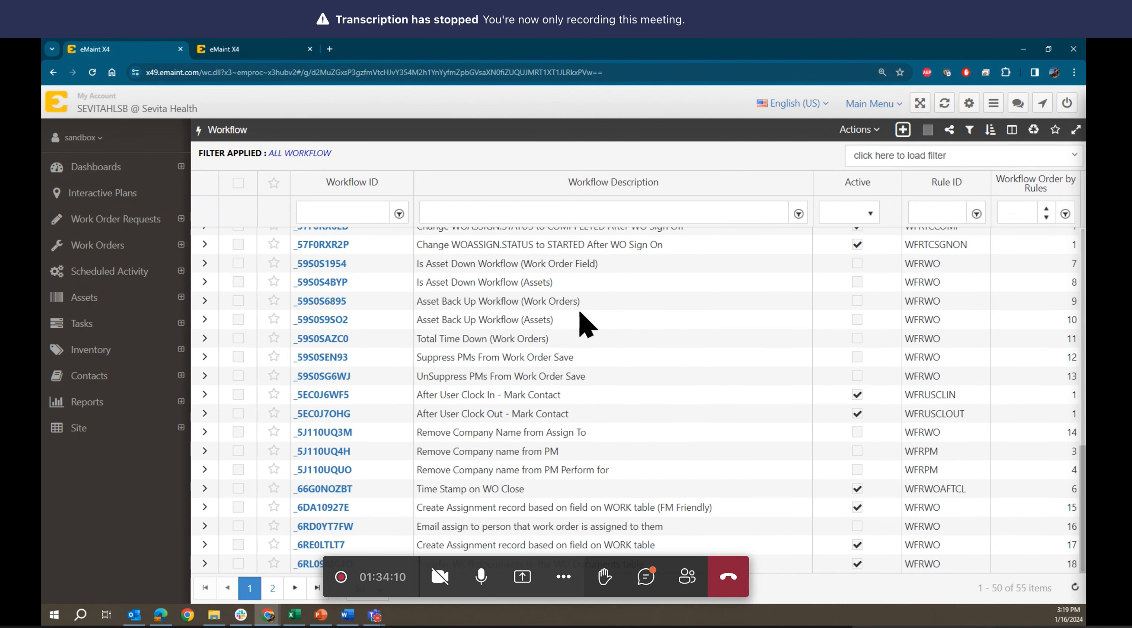
scroll(580, 312, "up", 10)
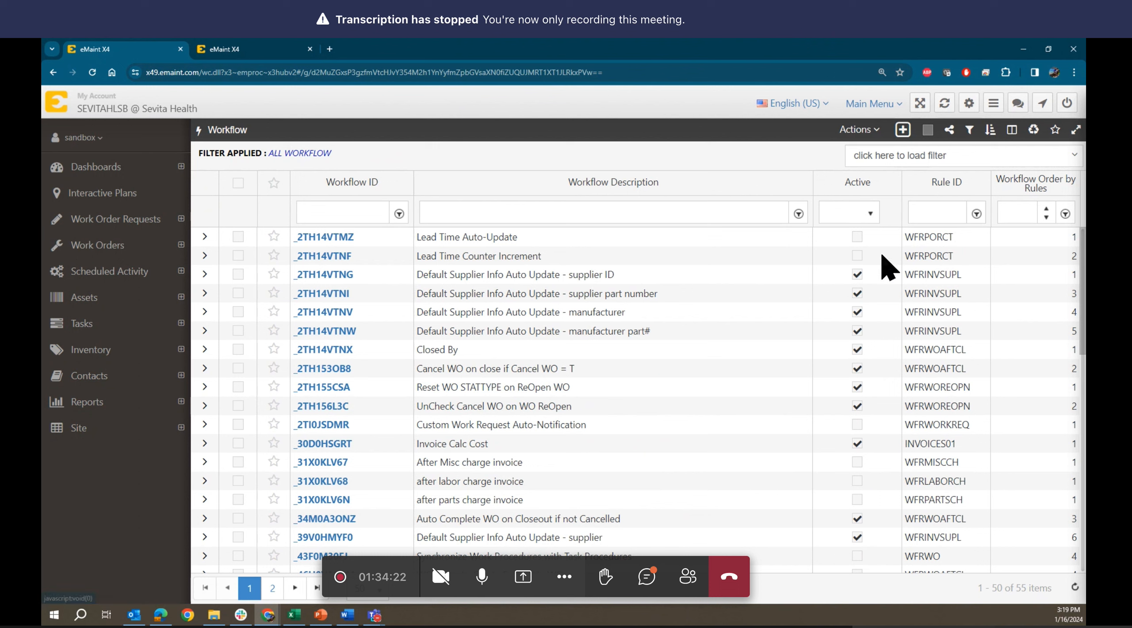
- Add a new workflow described 'Example for training - Nevada' and mark it active
left_click(904, 130)
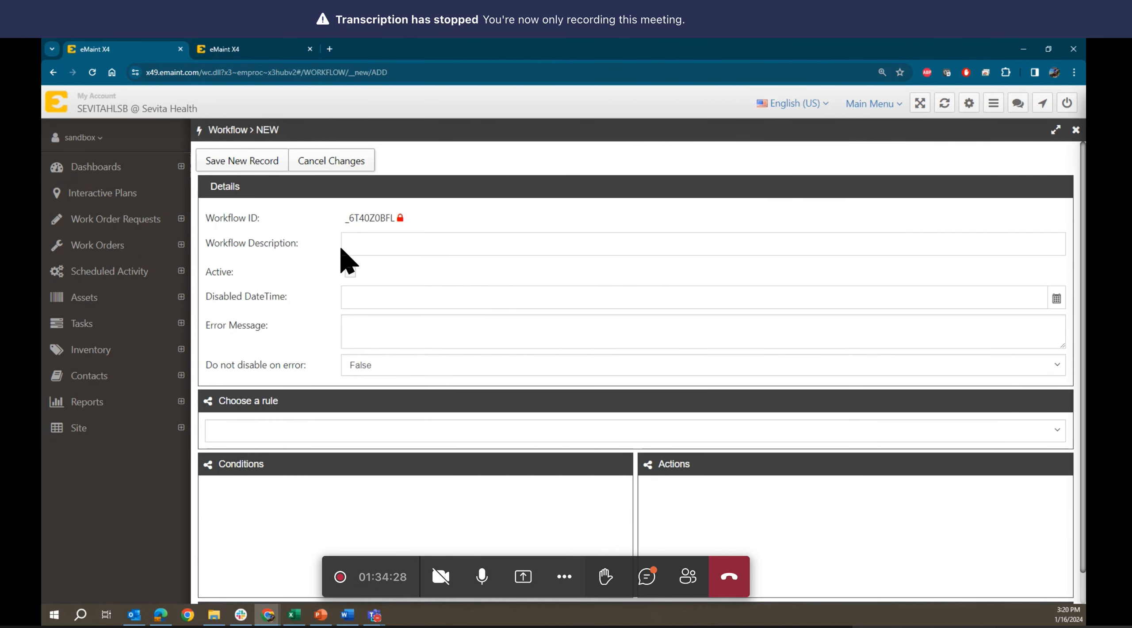
left_click(370, 247)
type("E")
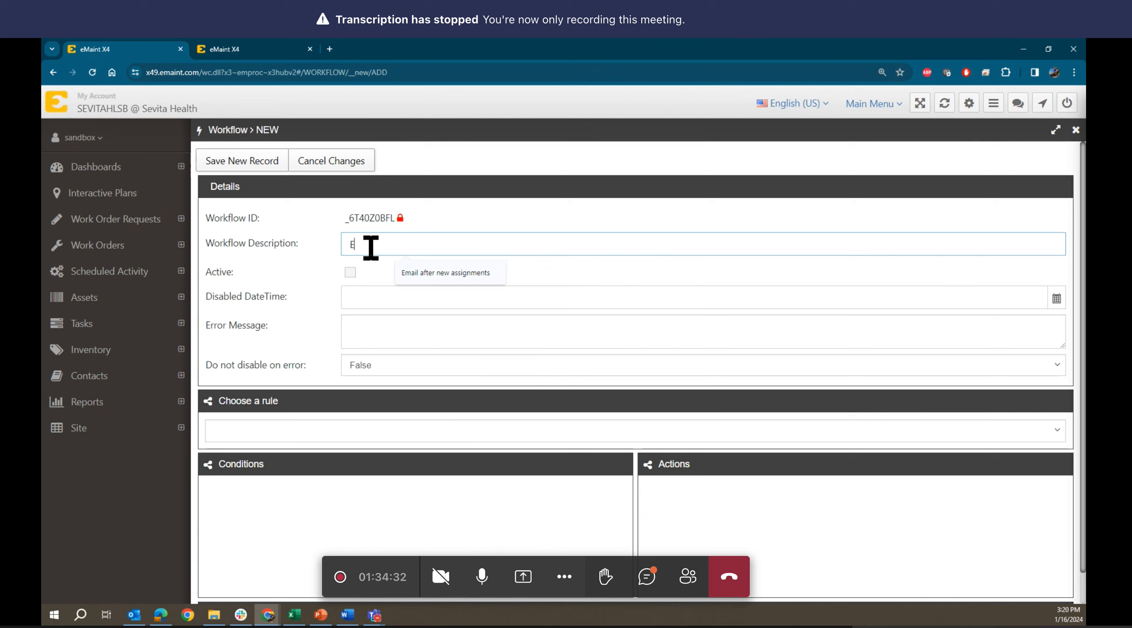
type("xample")
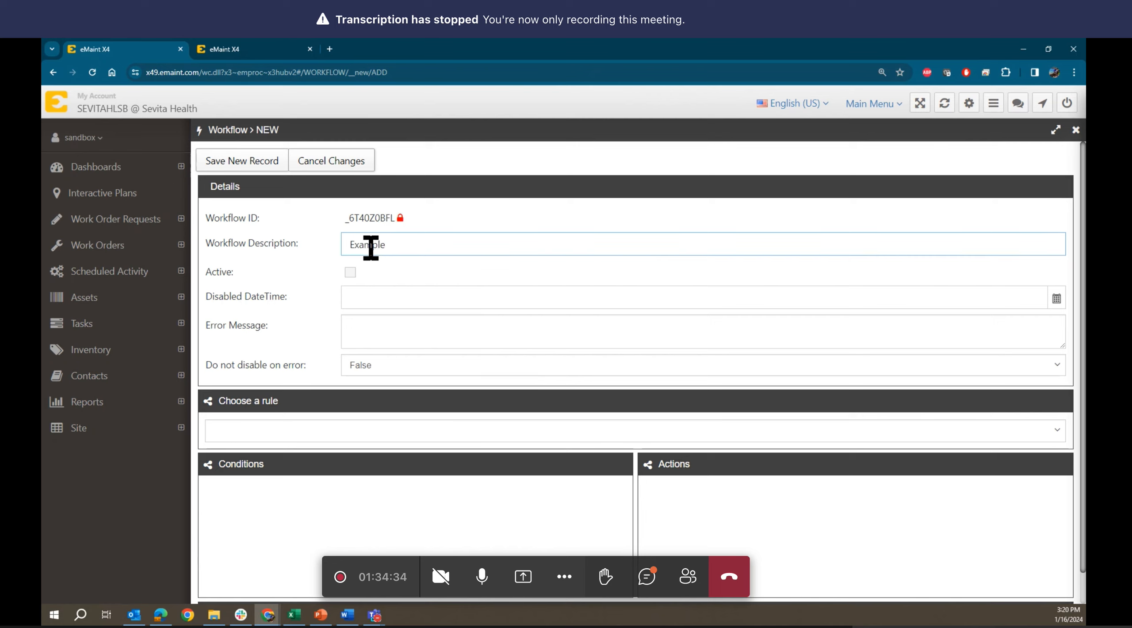
type(" for training")
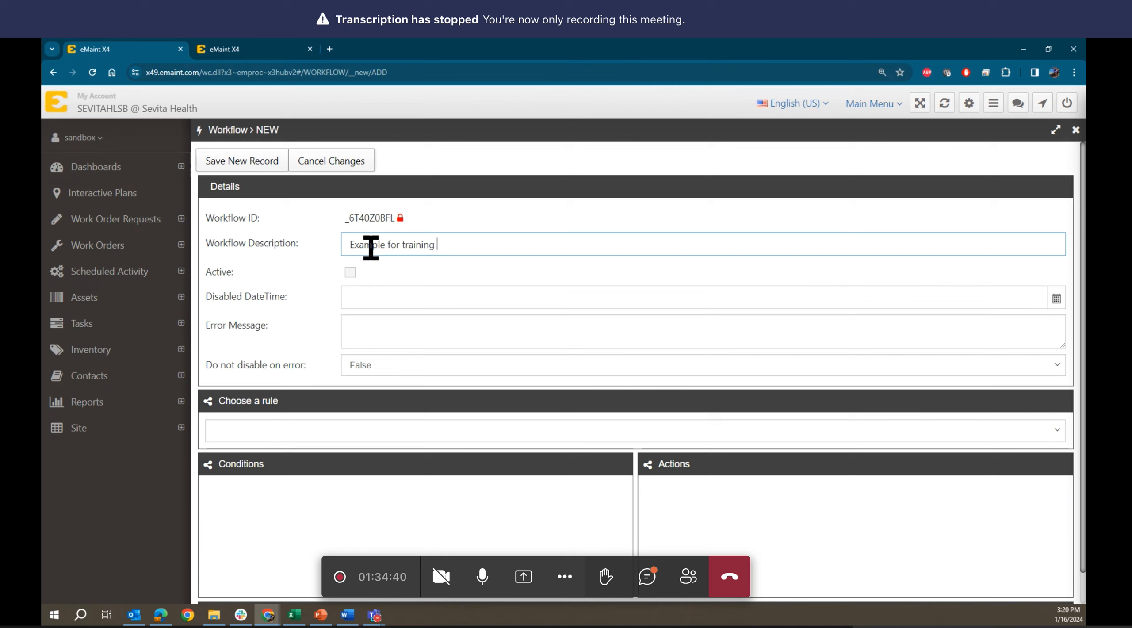
type(" -")
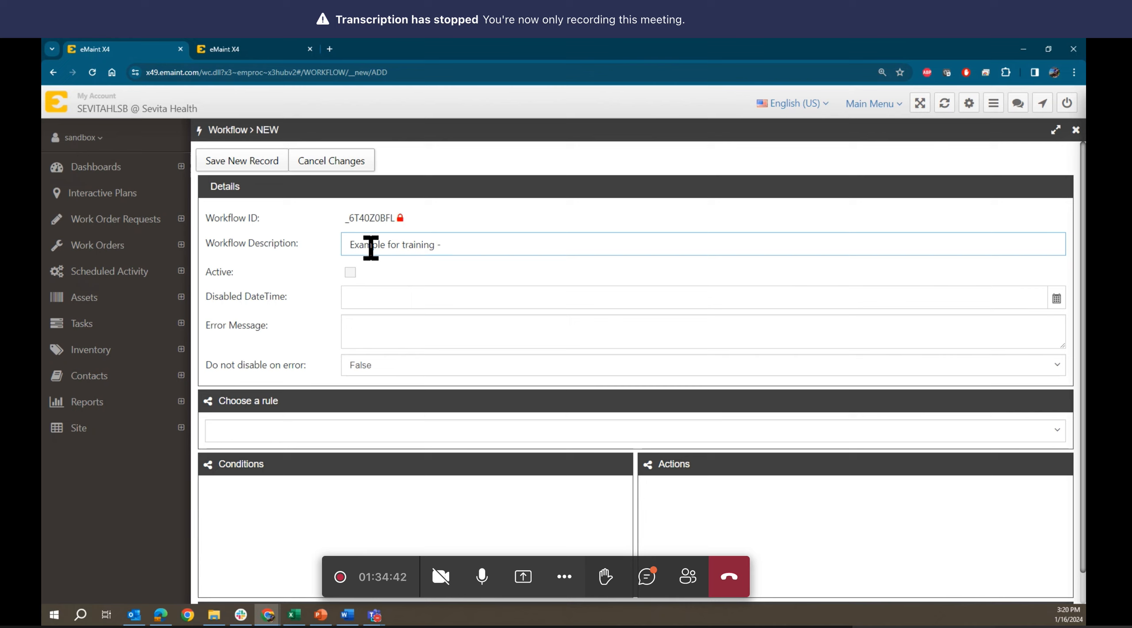
type(" Nevad")
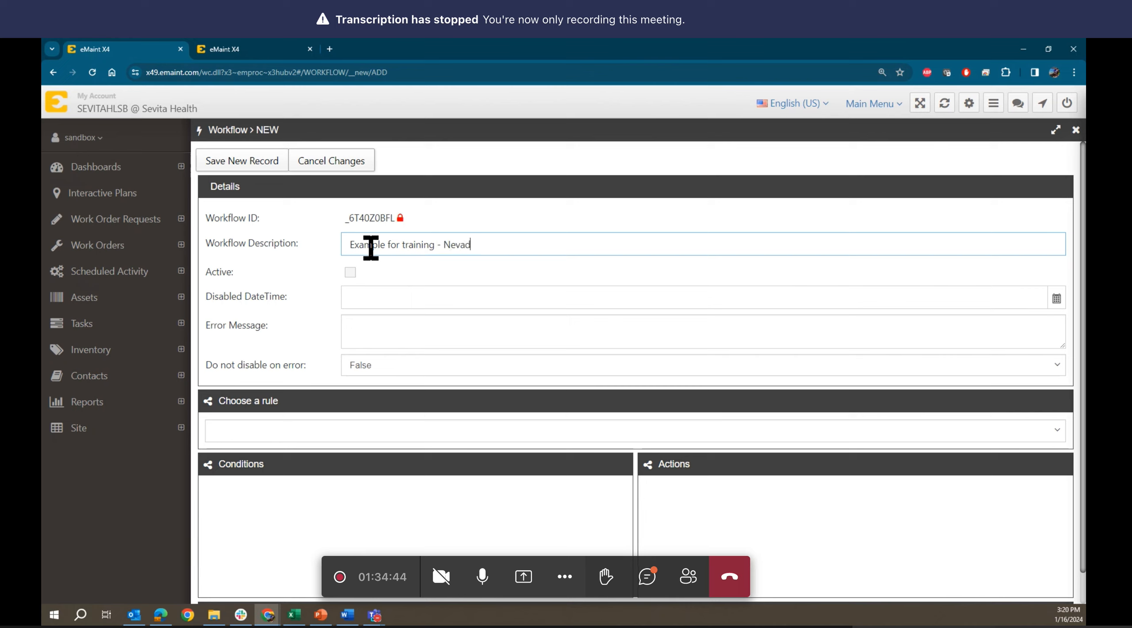
type("a")
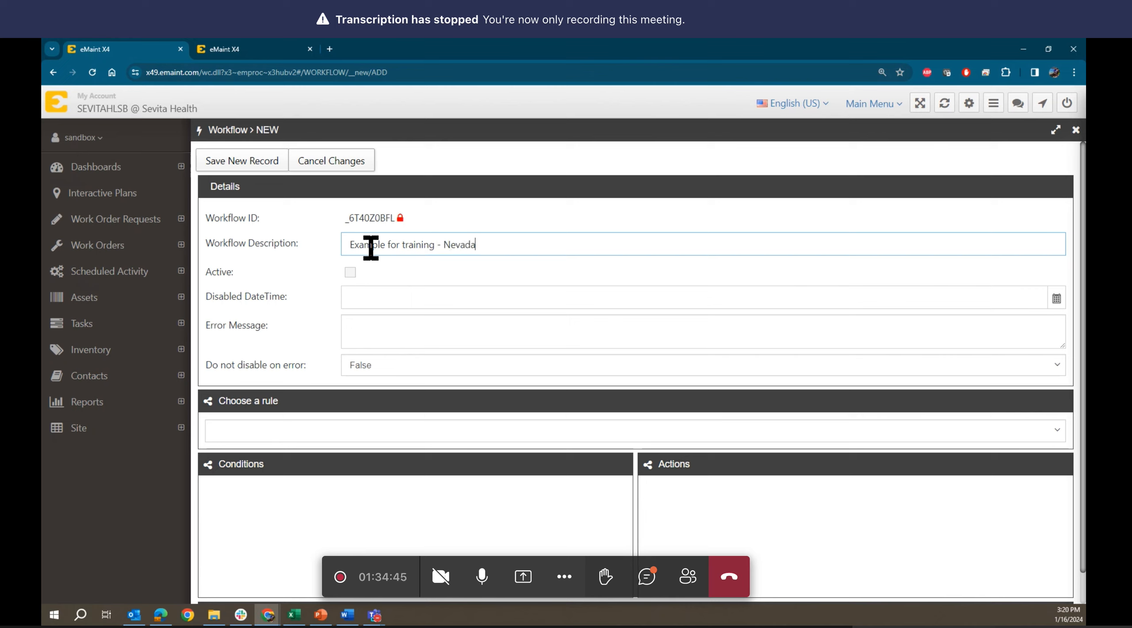
left_click(350, 272)
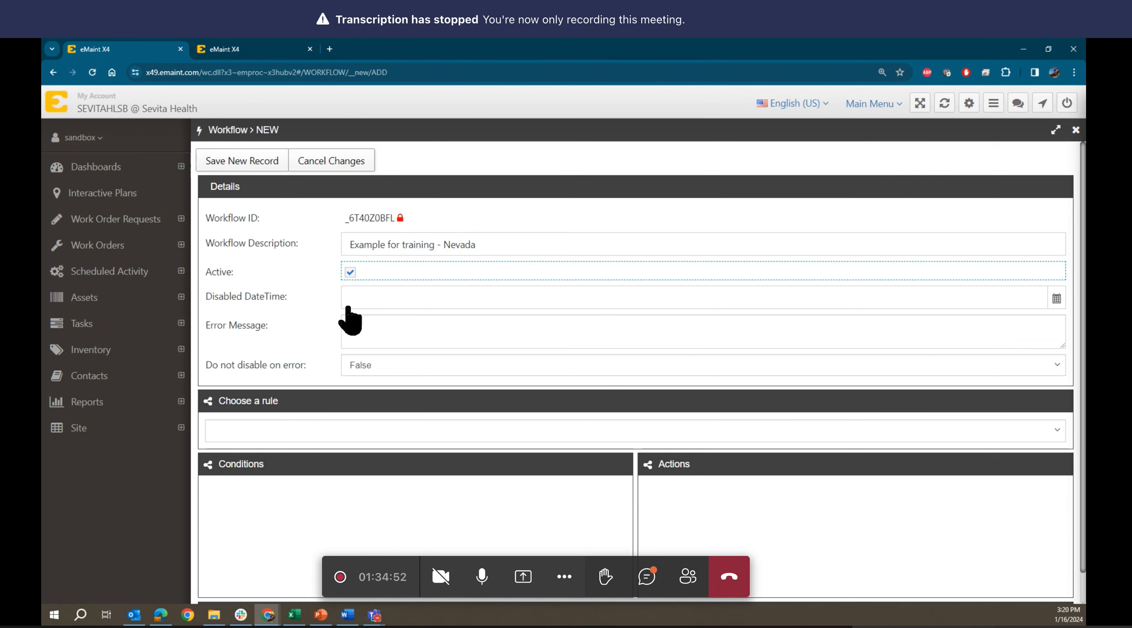
- Leave the workflow's 'Do not disable on error' option set to False
scroll(362, 305, "down", 1)
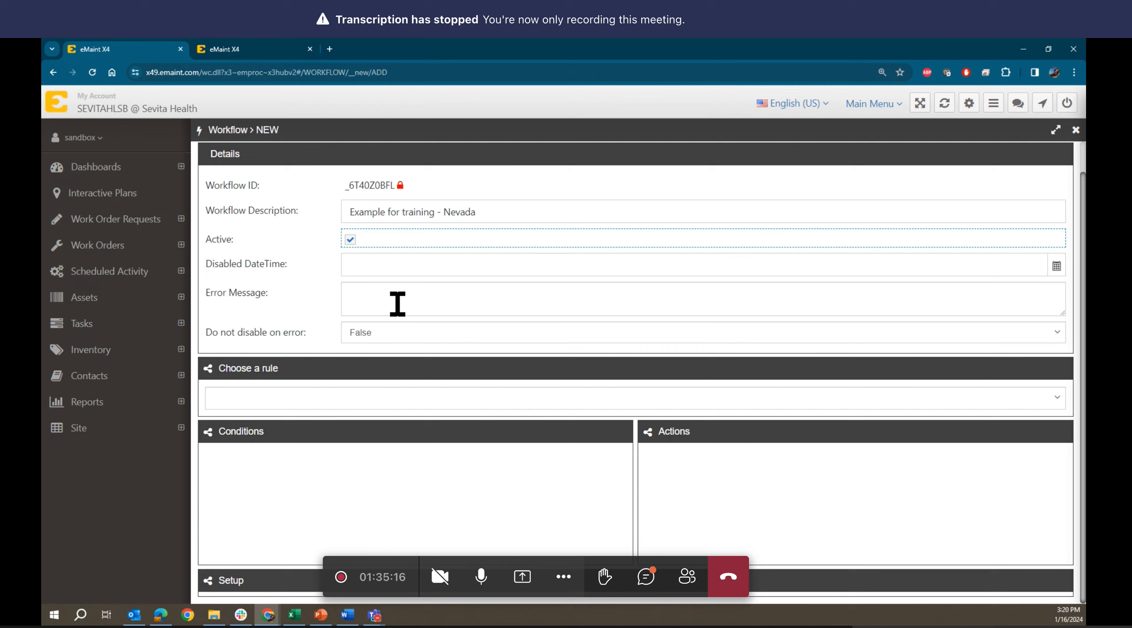
left_click(373, 337)
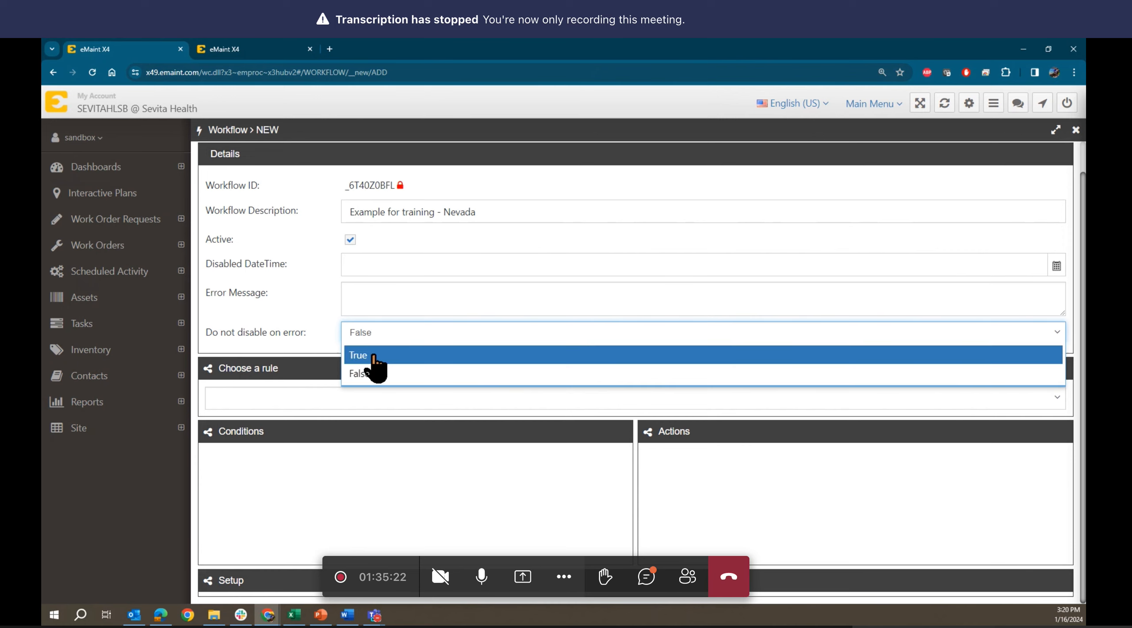
left_click(322, 337)
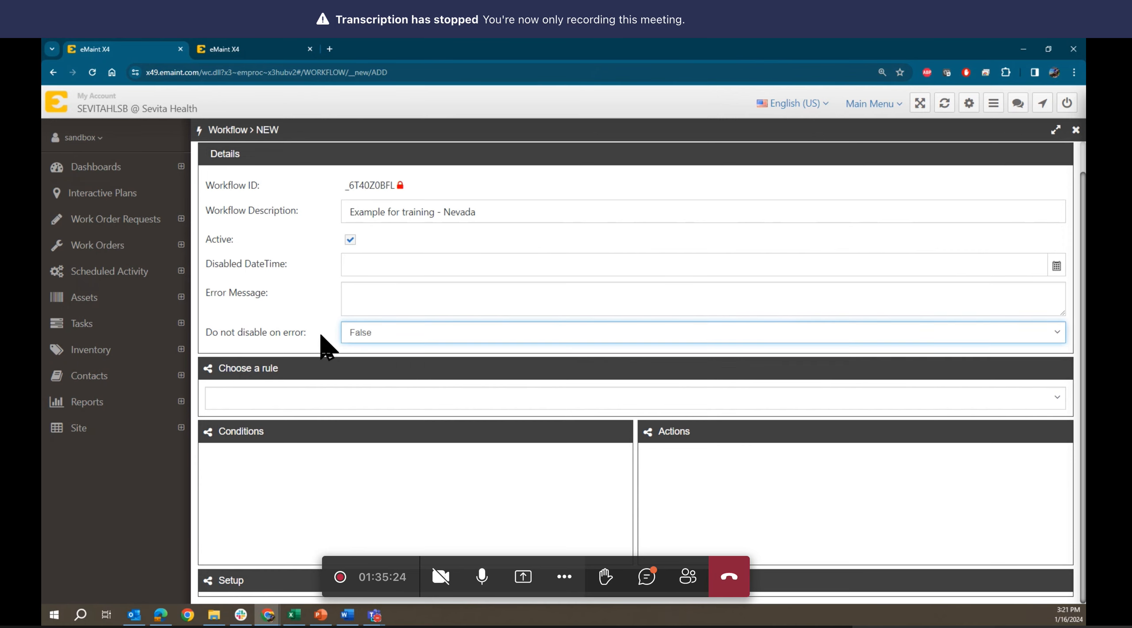
left_click(389, 335)
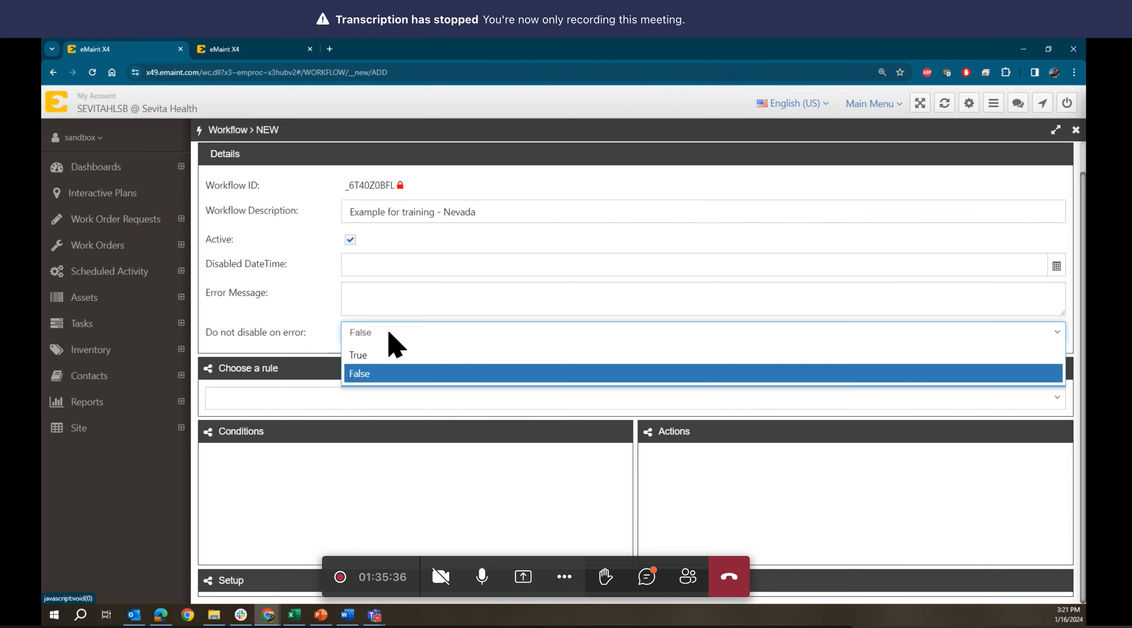
left_click(390, 335)
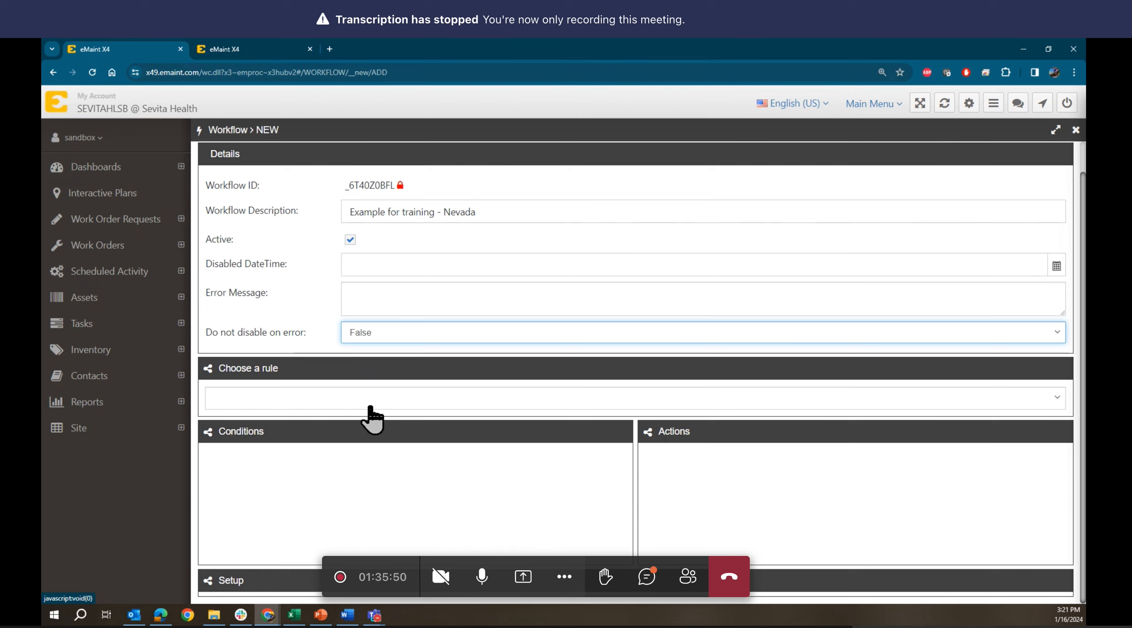
- Choose After Work Request Save as the Nevada workflow's triggering rule
left_click(405, 400)
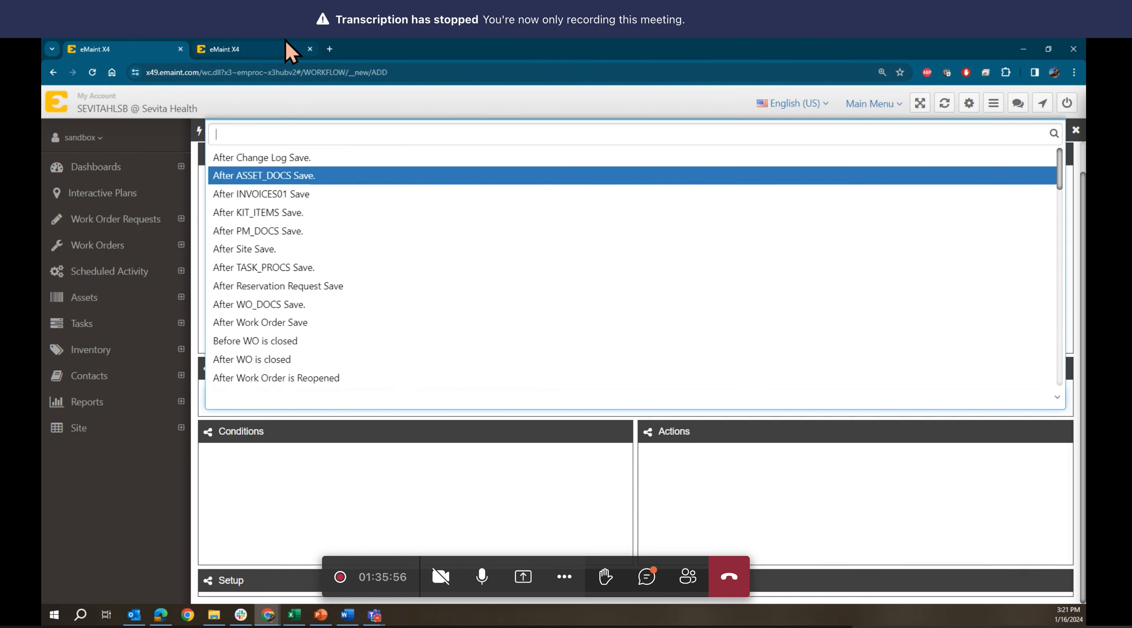
left_click(262, 46)
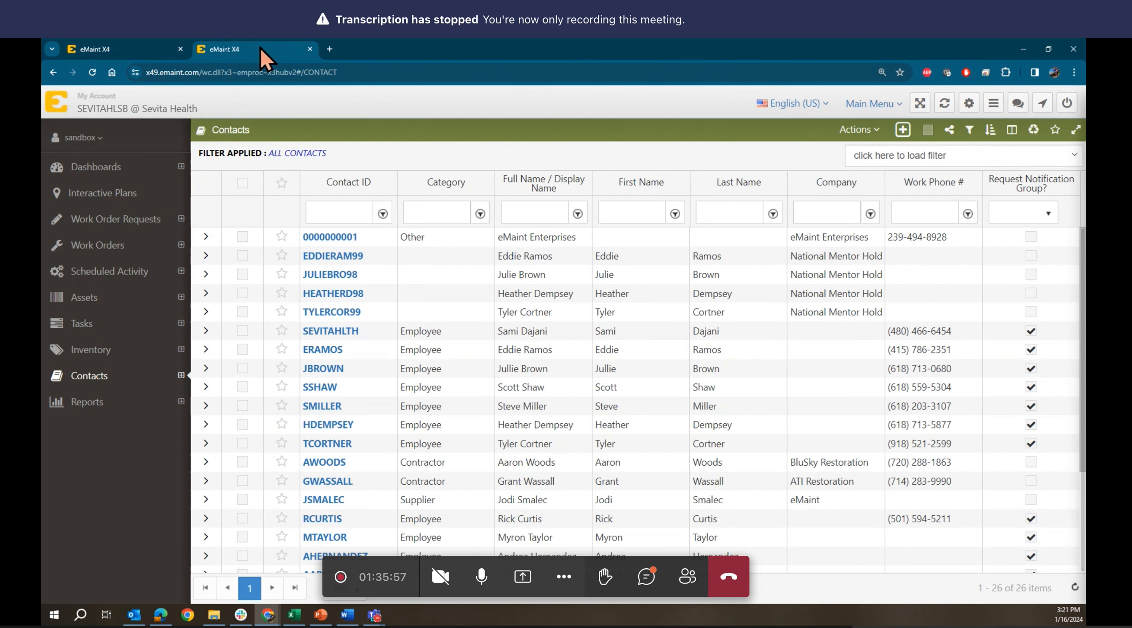
left_click(54, 219)
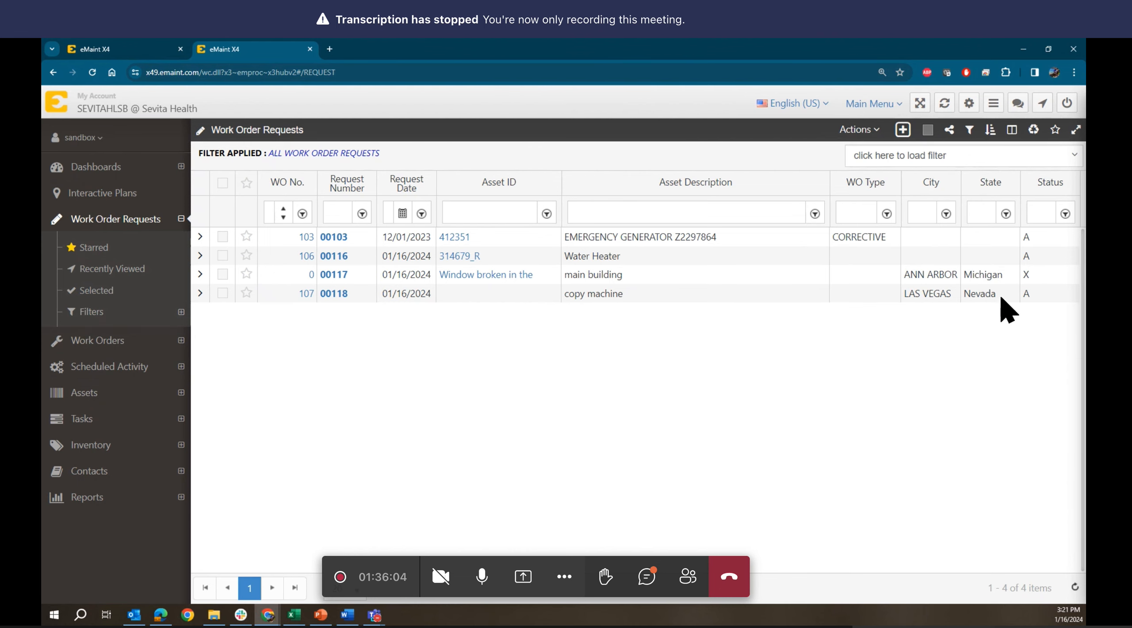
left_click(134, 45)
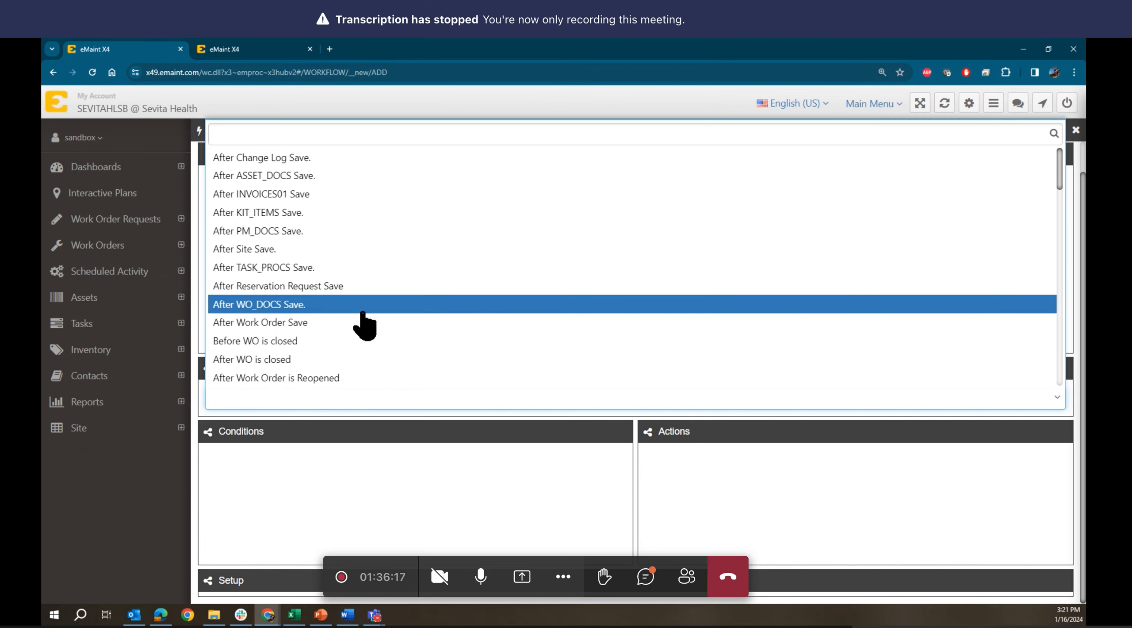
scroll(363, 325, "down", 4)
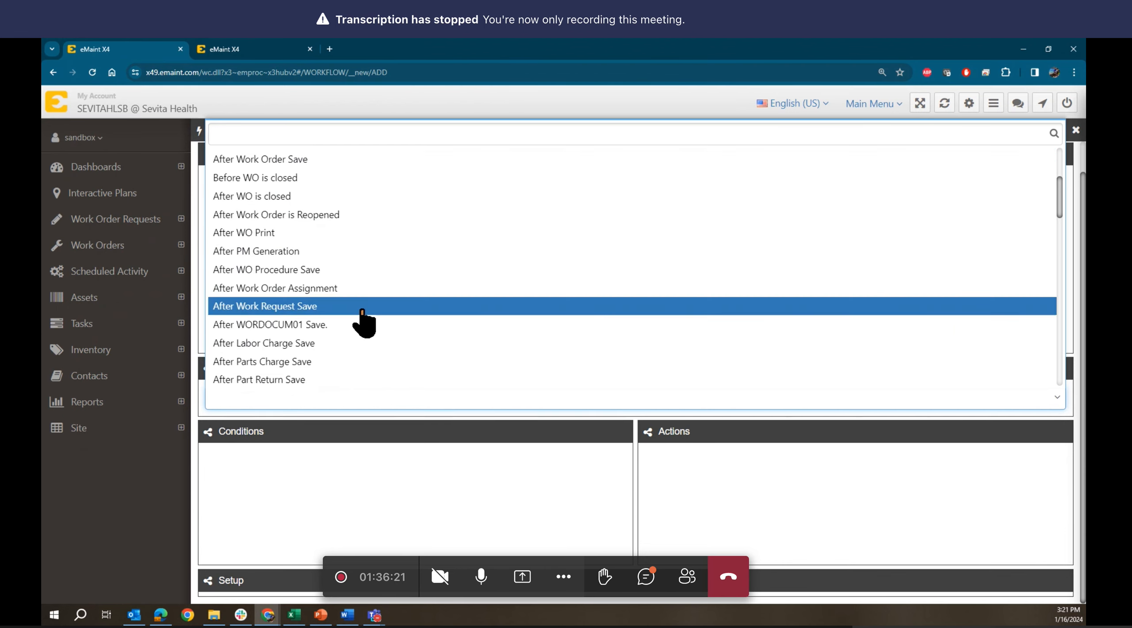
left_click(273, 306)
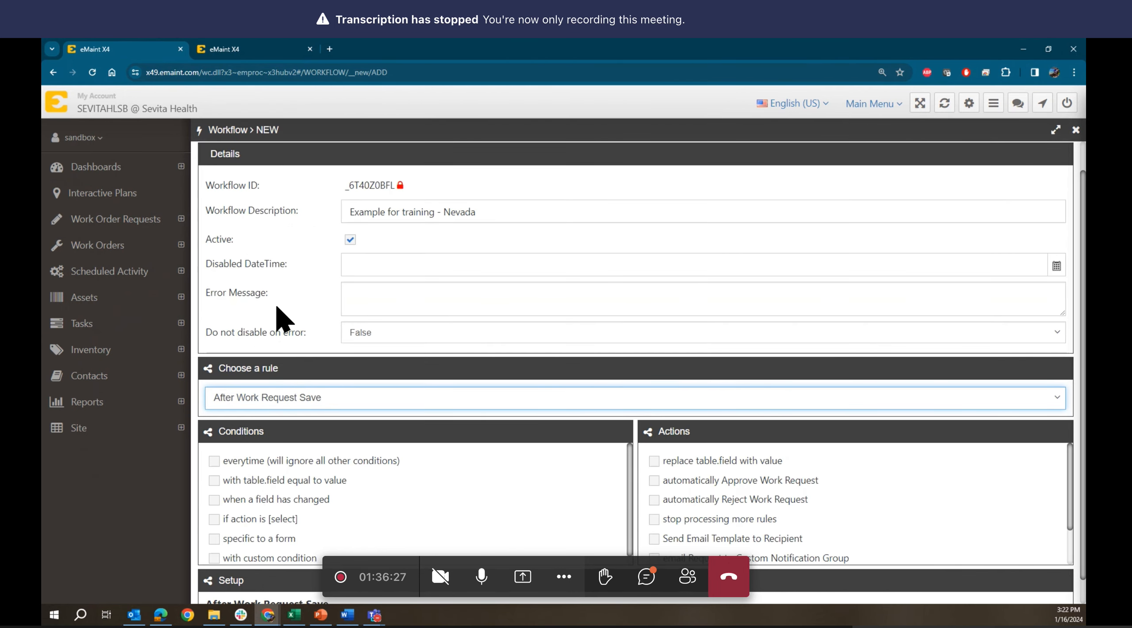
- Enable the 'with table.field equal to value' condition on the Nevada workflow
left_click(490, 456)
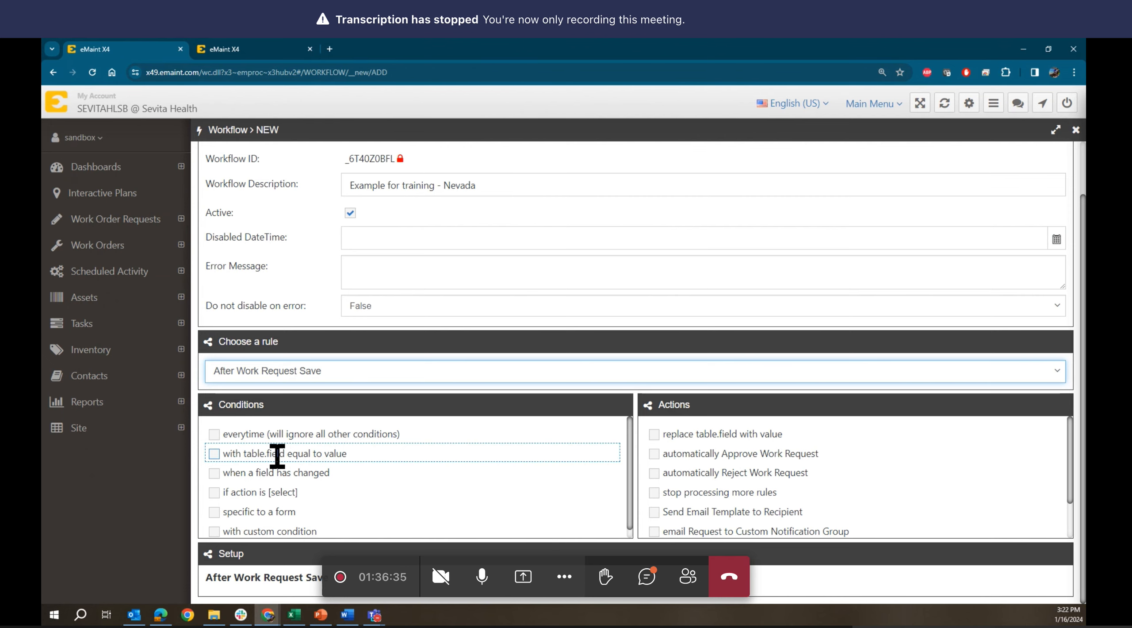
left_click(271, 52)
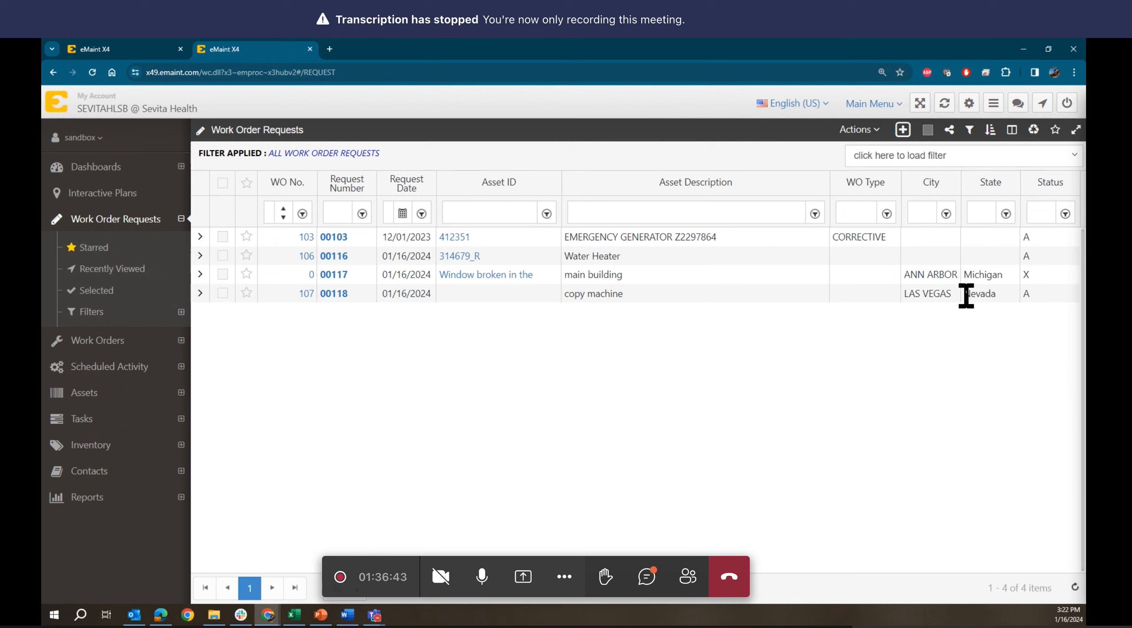
left_click(136, 47)
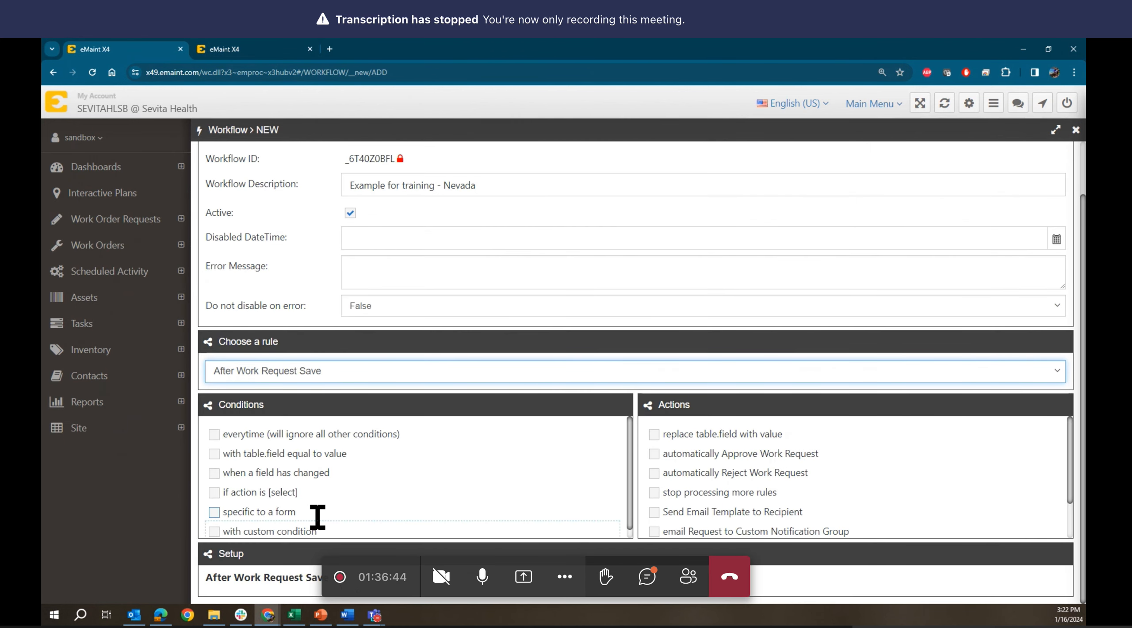
scroll(318, 517, "down", 1)
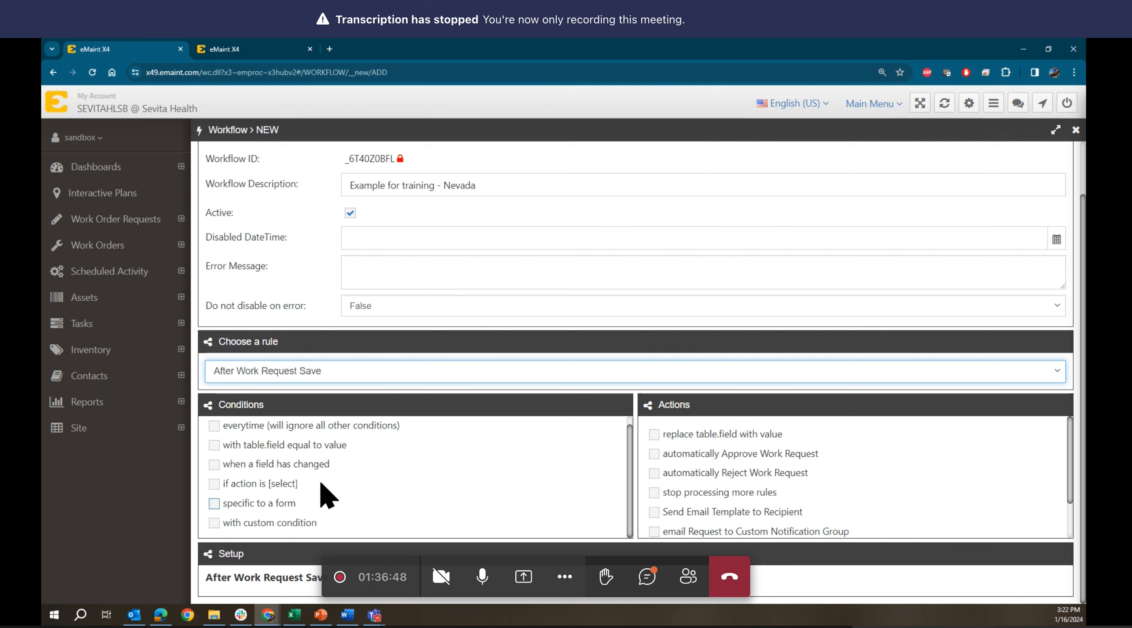
left_click(214, 445)
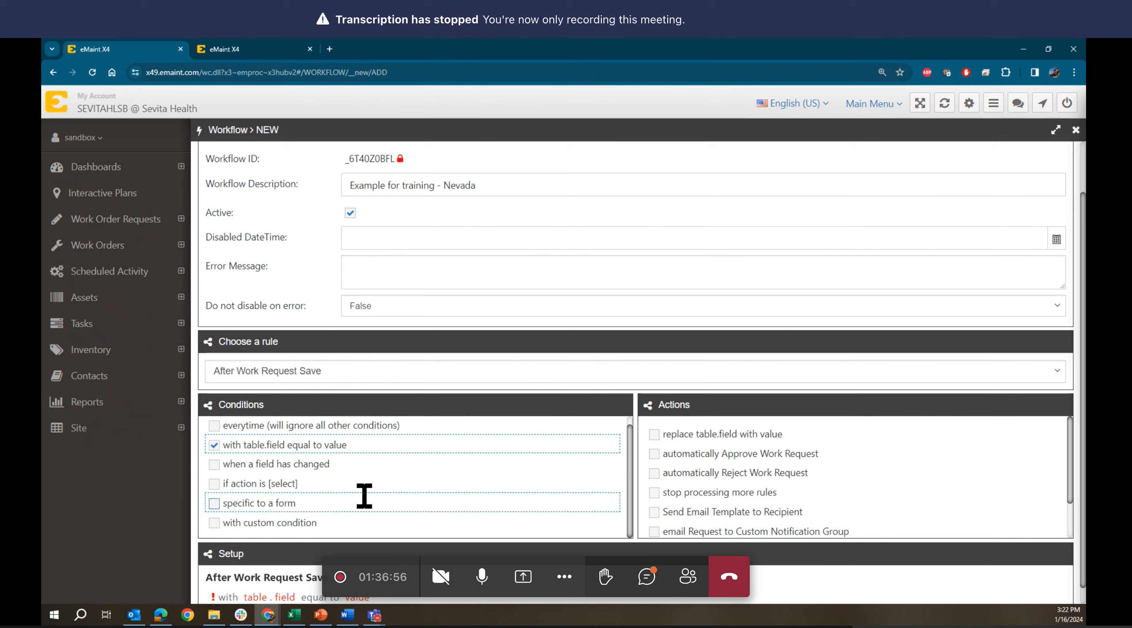
scroll(364, 497, "down", 1)
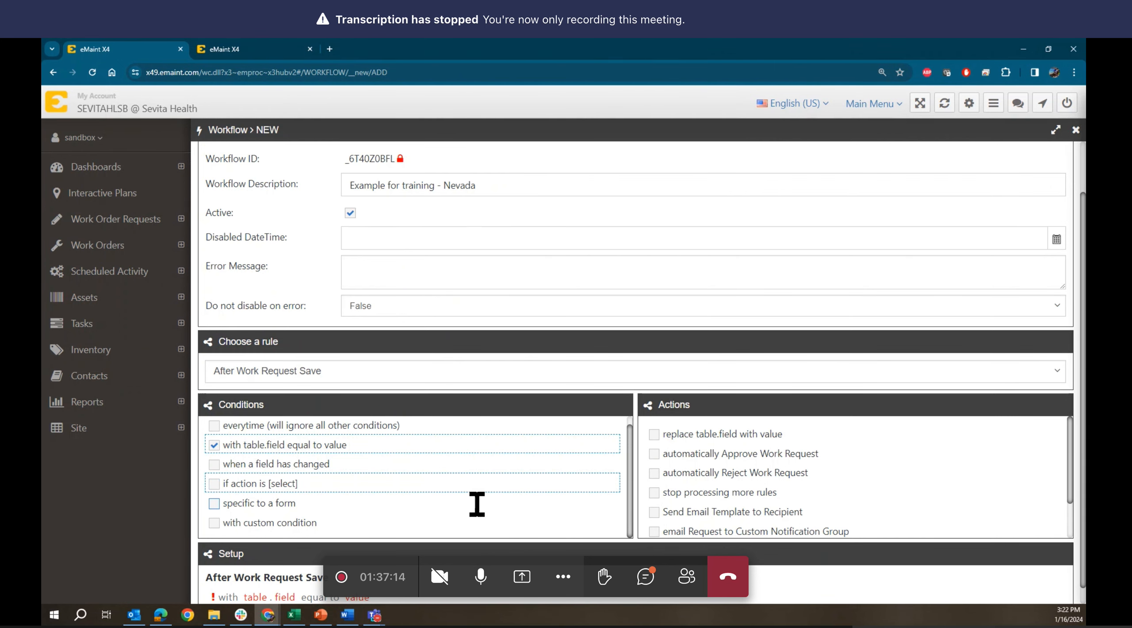
scroll(508, 524, "down", 1)
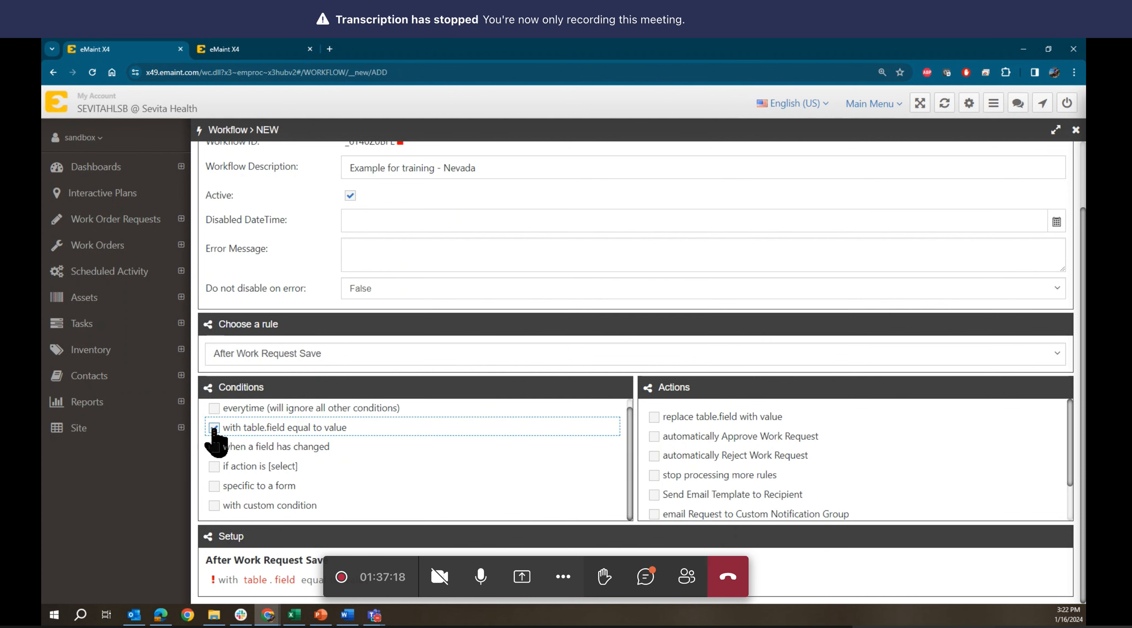
scroll(214, 428, "up", 1)
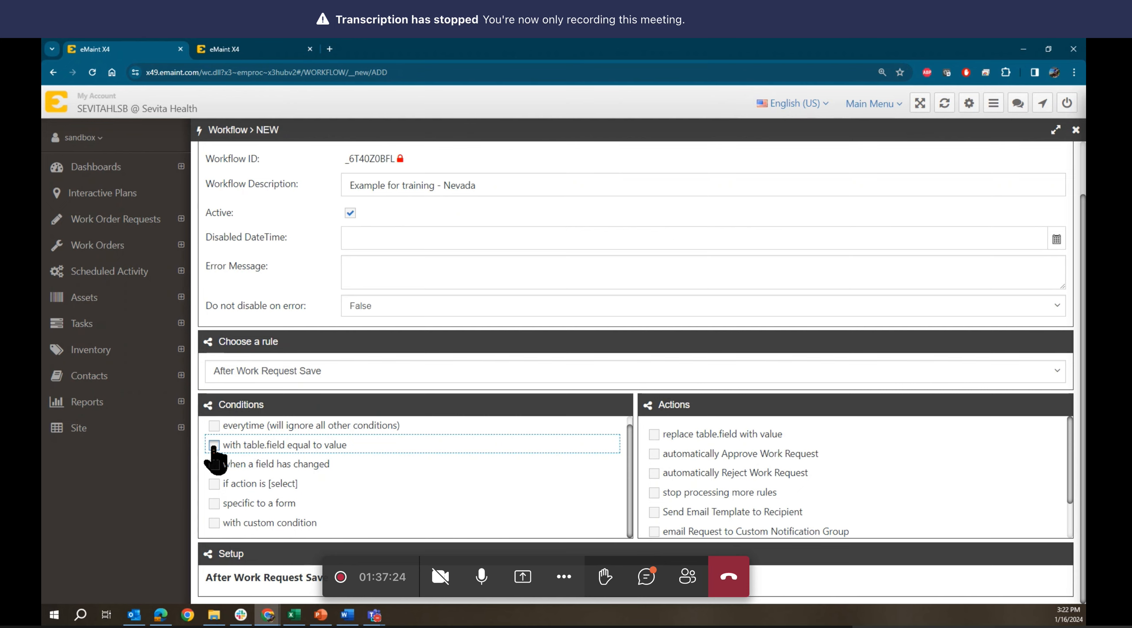
left_click(214, 446)
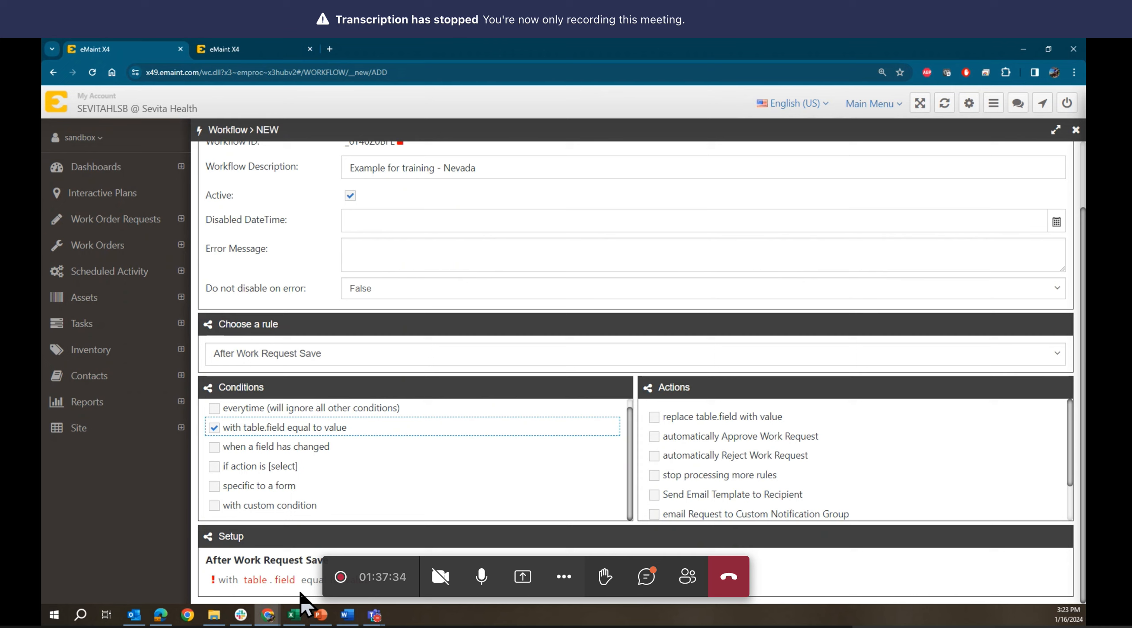
- Point the condition at the REQUEST table's STATE field
left_click(261, 579)
left_click(266, 580)
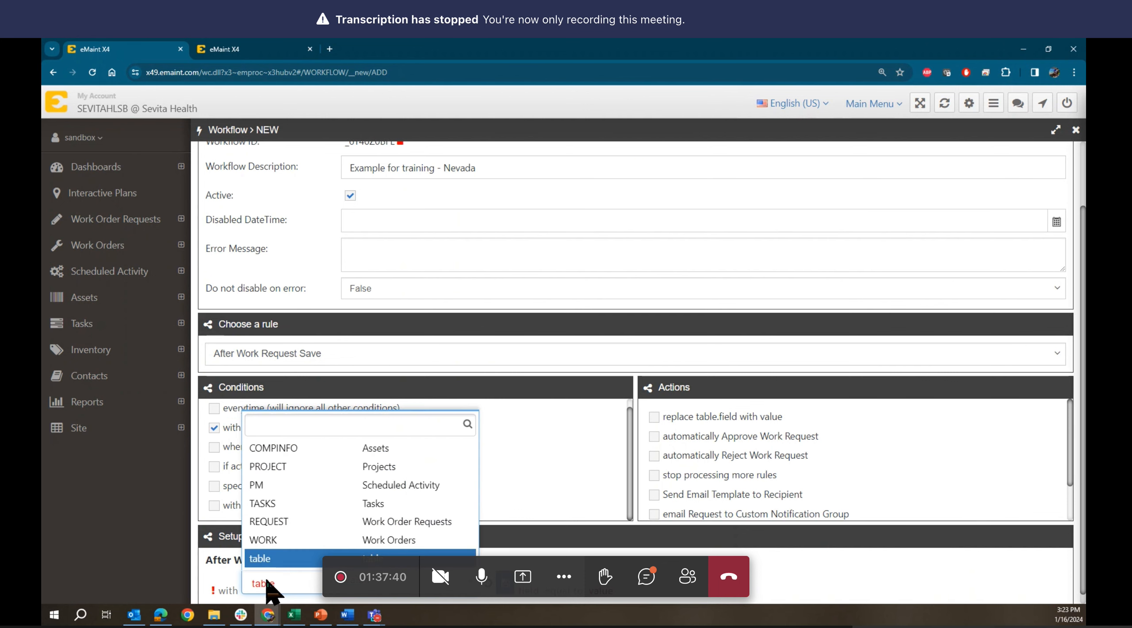
type("req")
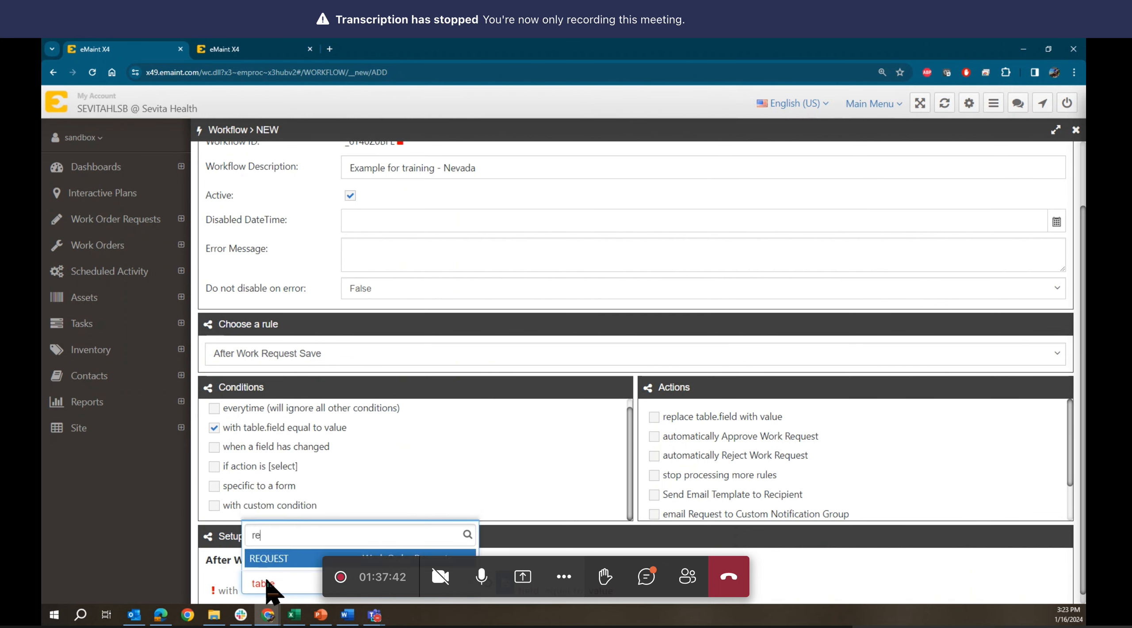
left_click(278, 559)
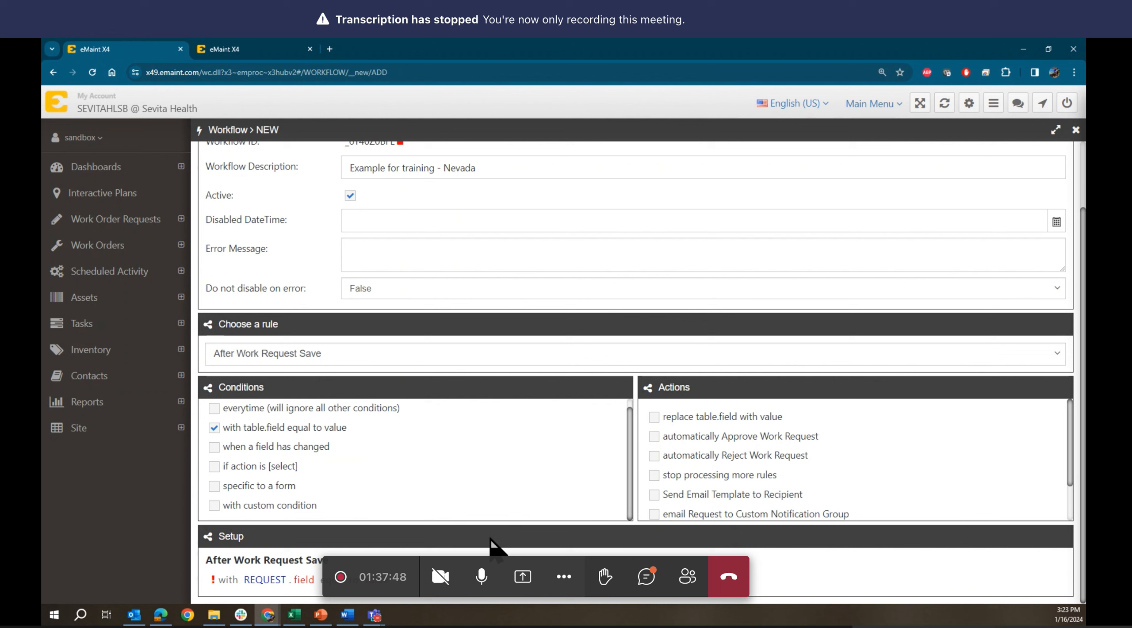
left_click(311, 577)
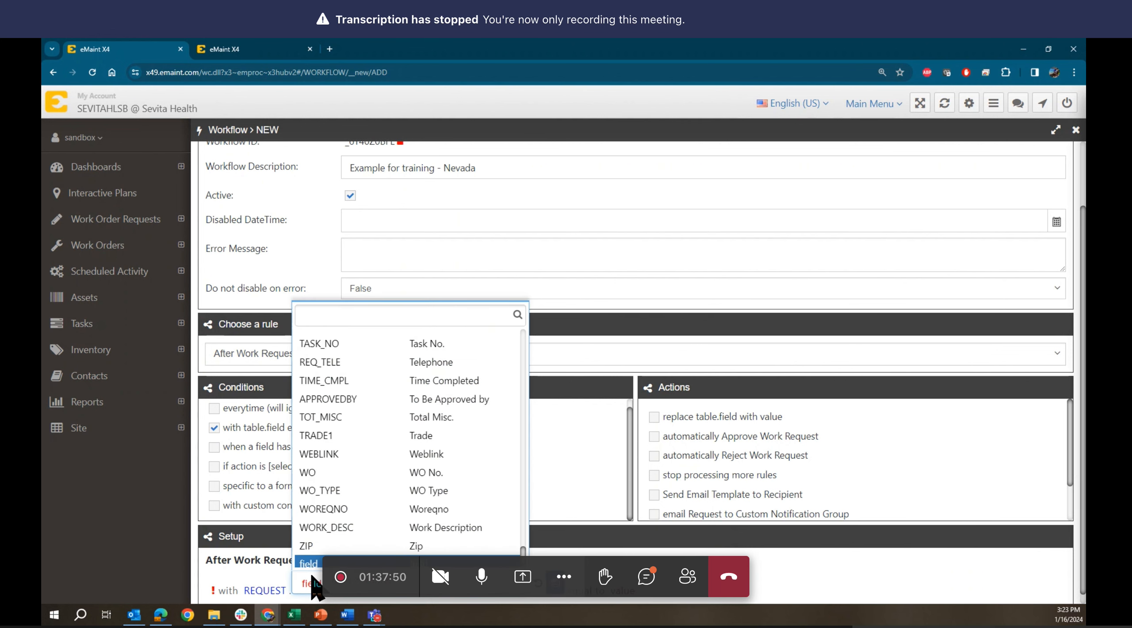
type("sta")
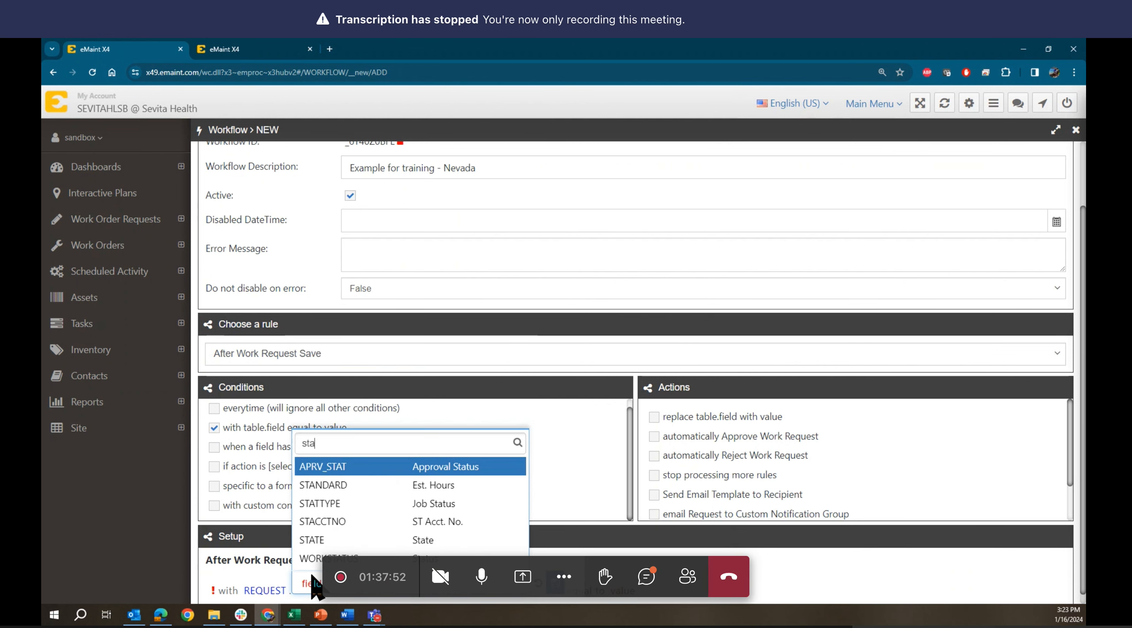
type("t")
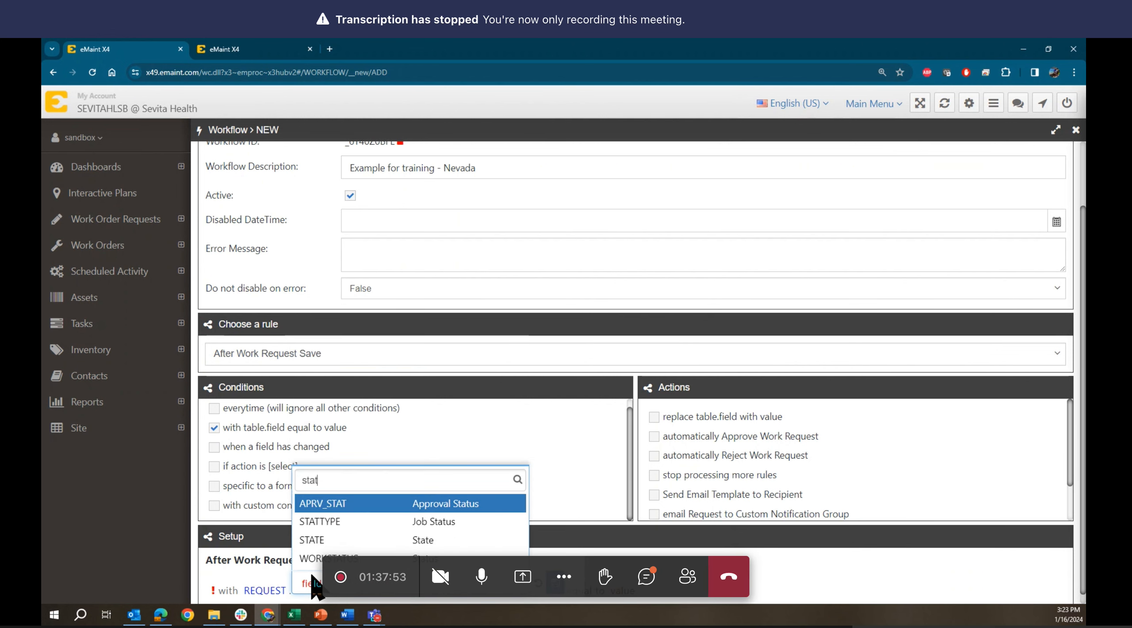
left_click(331, 541)
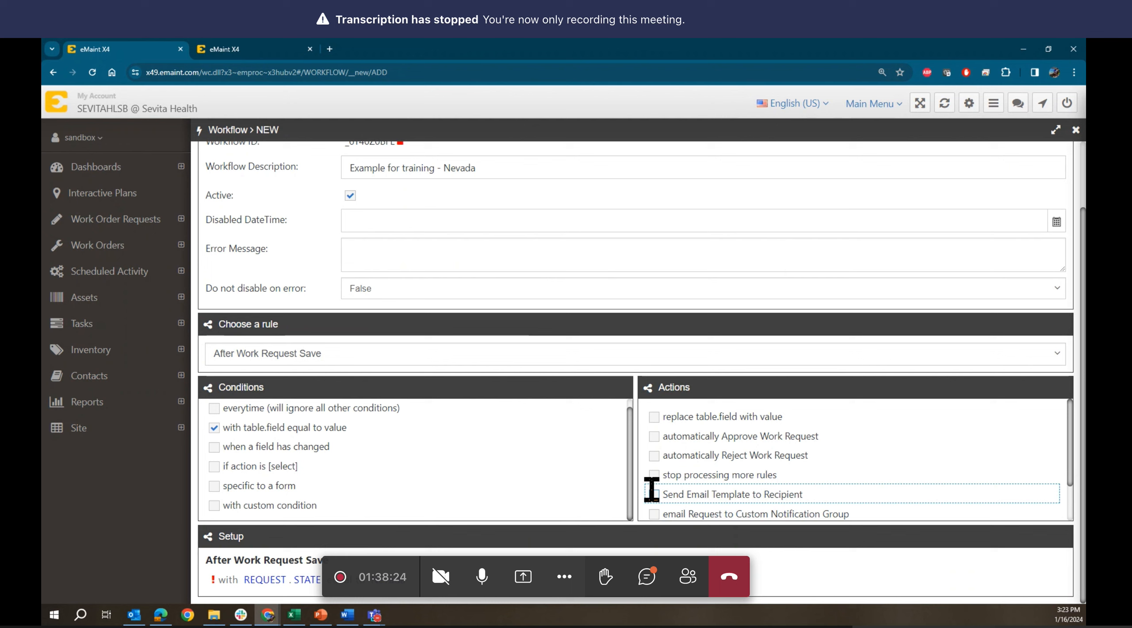
- Add the Send Email Template to Recipient action to the workflow
scroll(651, 490, "down", 2)
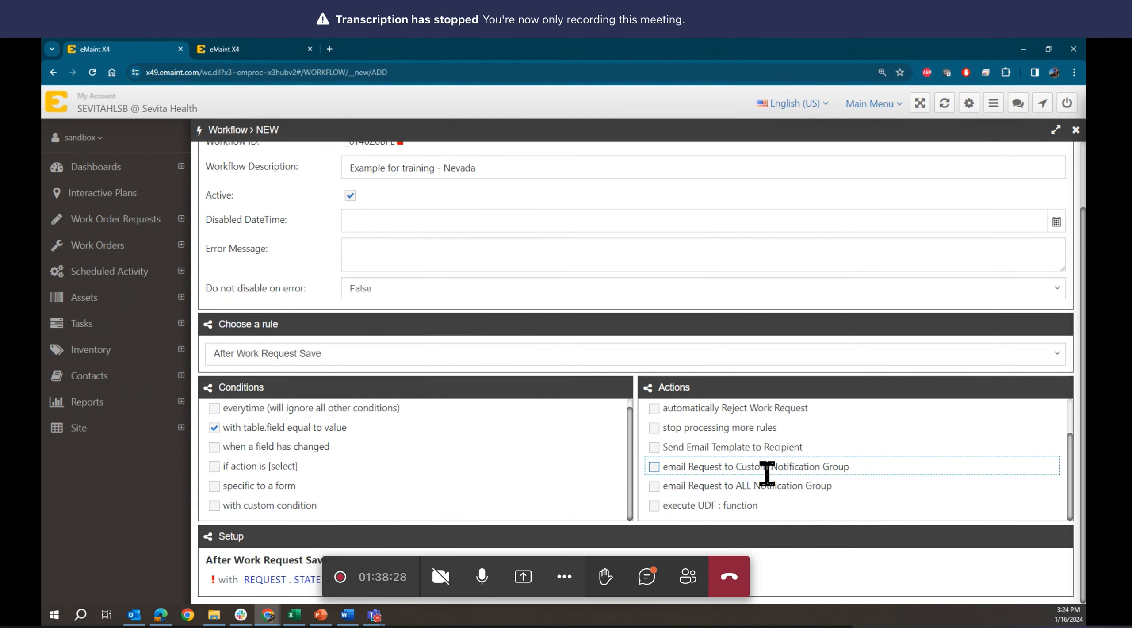
left_click(653, 448)
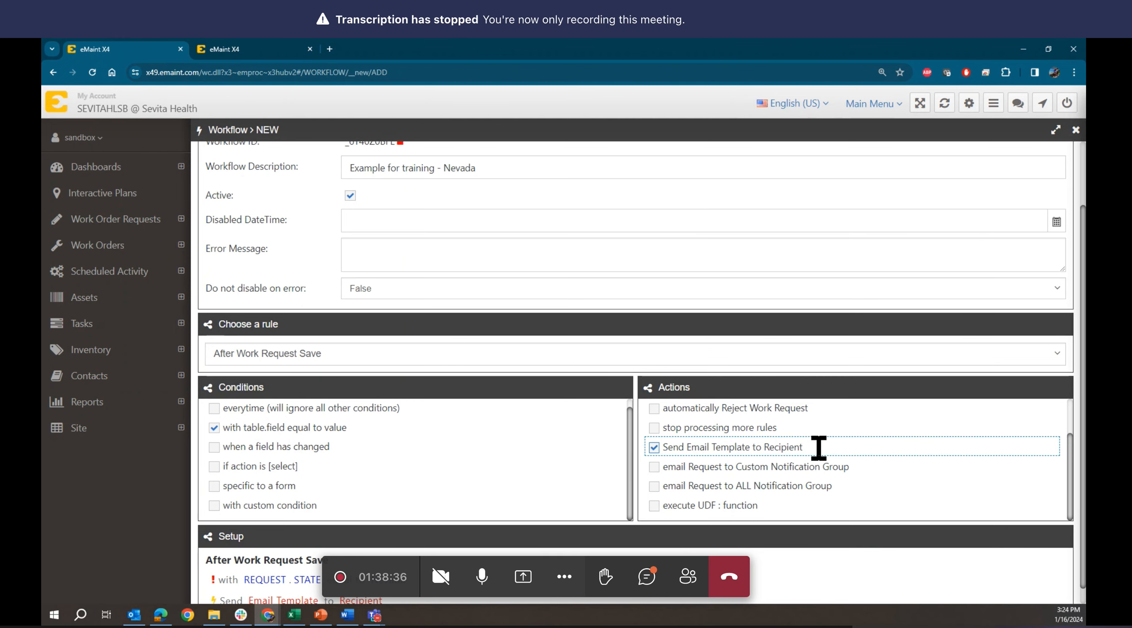
scroll(819, 447, "up", 2)
scroll(818, 448, "down", 2)
scroll(518, 536, "down", 1)
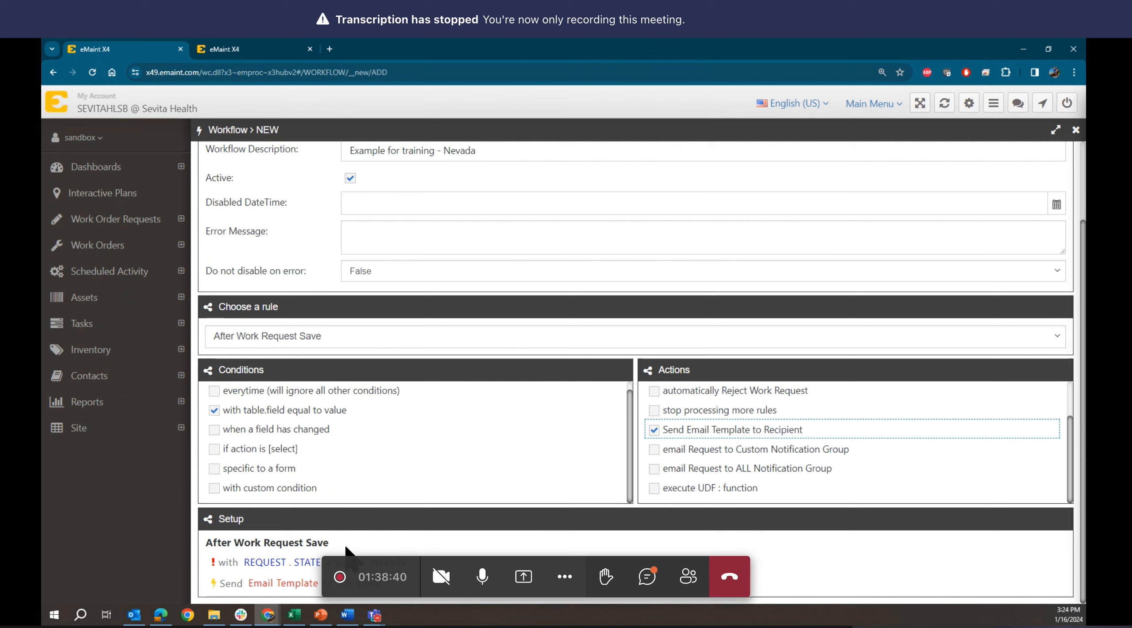
- Browse the email template chooser without picking one, then show the Work Order Requests list
left_click(290, 583)
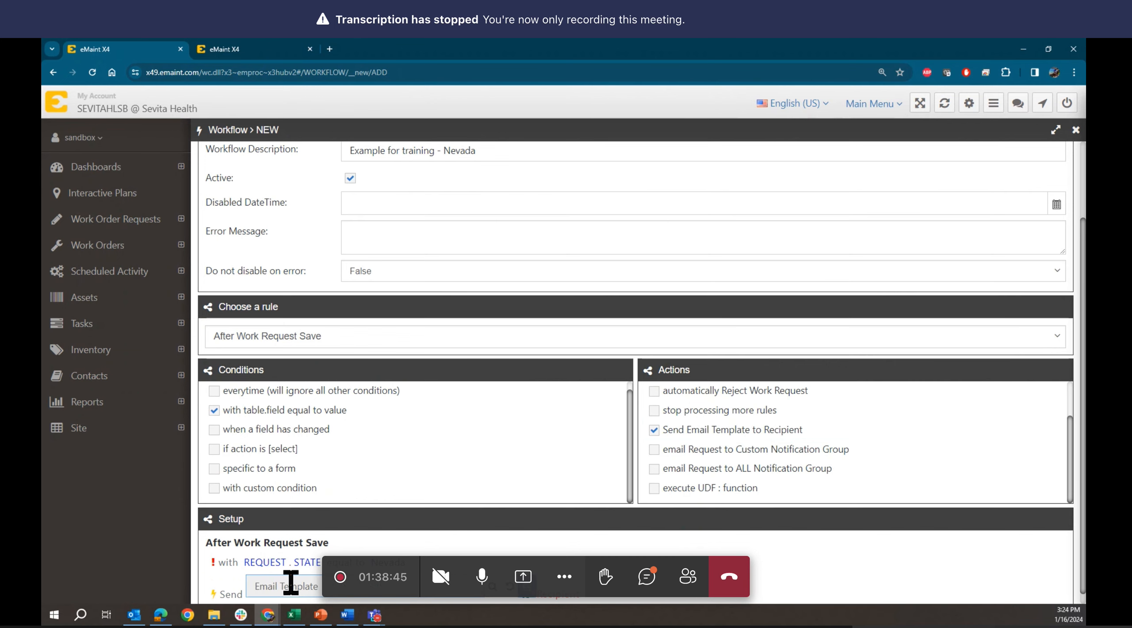
left_click(491, 592)
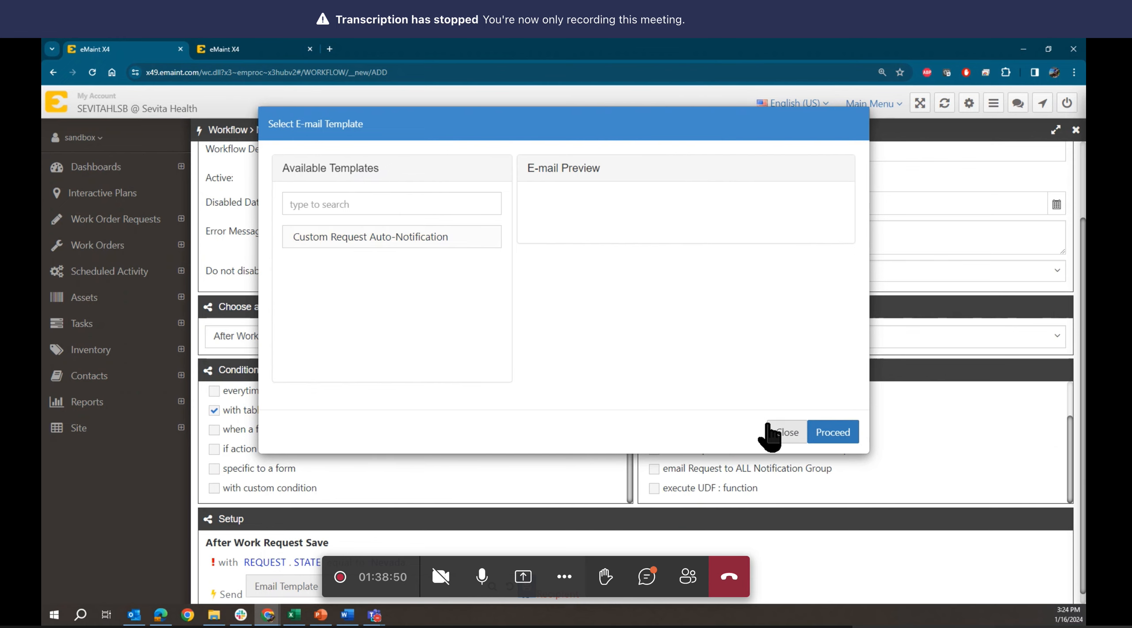
left_click(791, 436)
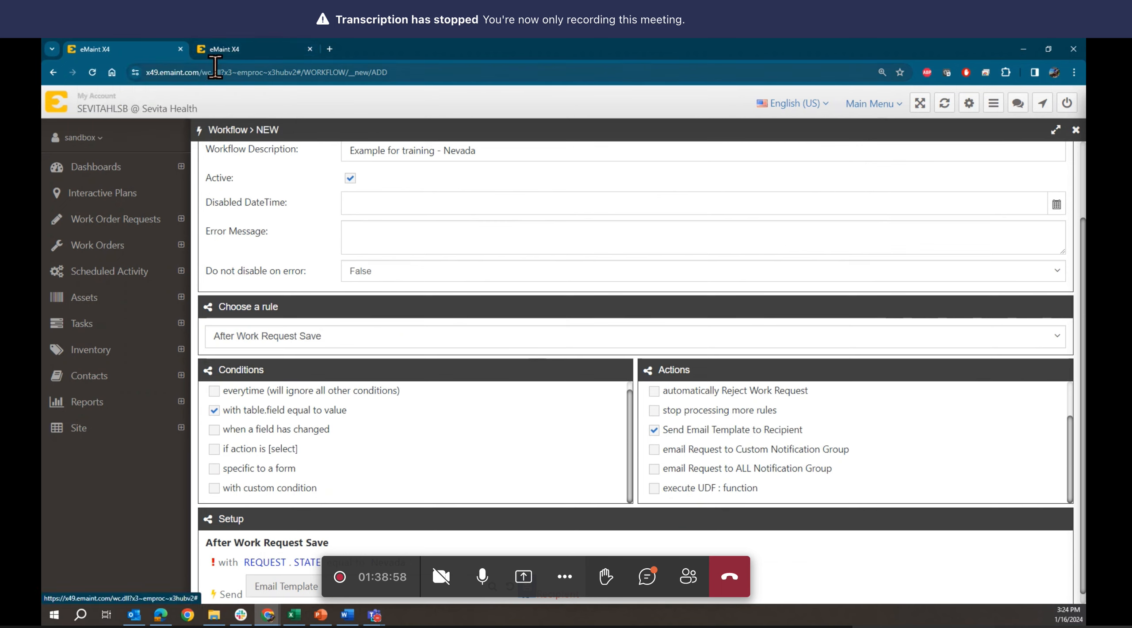
left_click(255, 49)
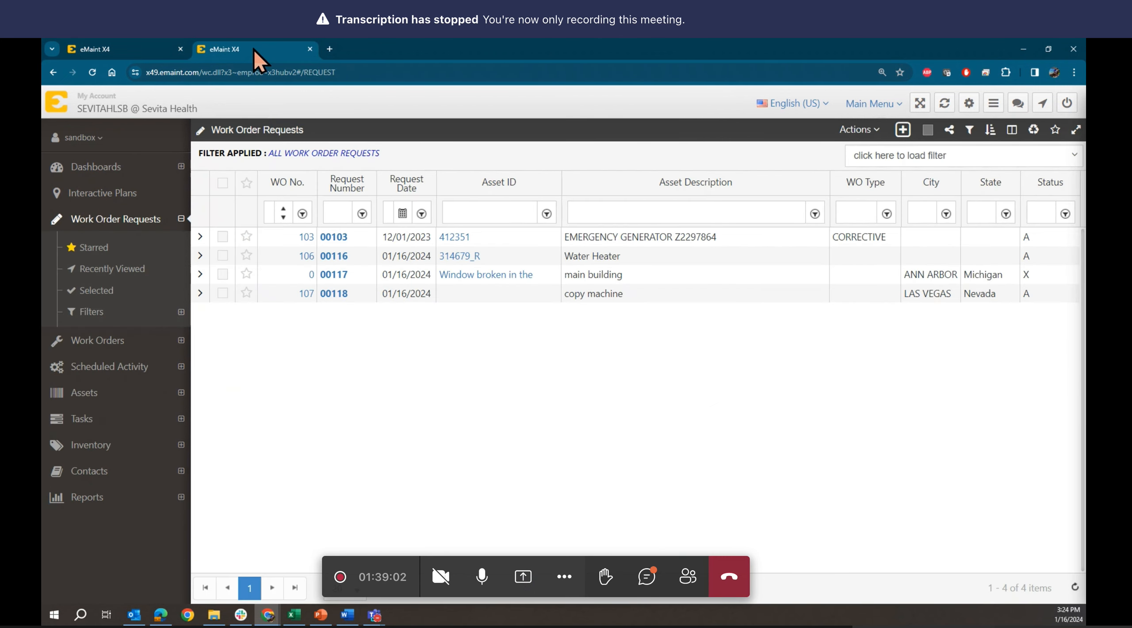
- Go to Main Menu > Administration > Workflow Email Templates
left_click(880, 104)
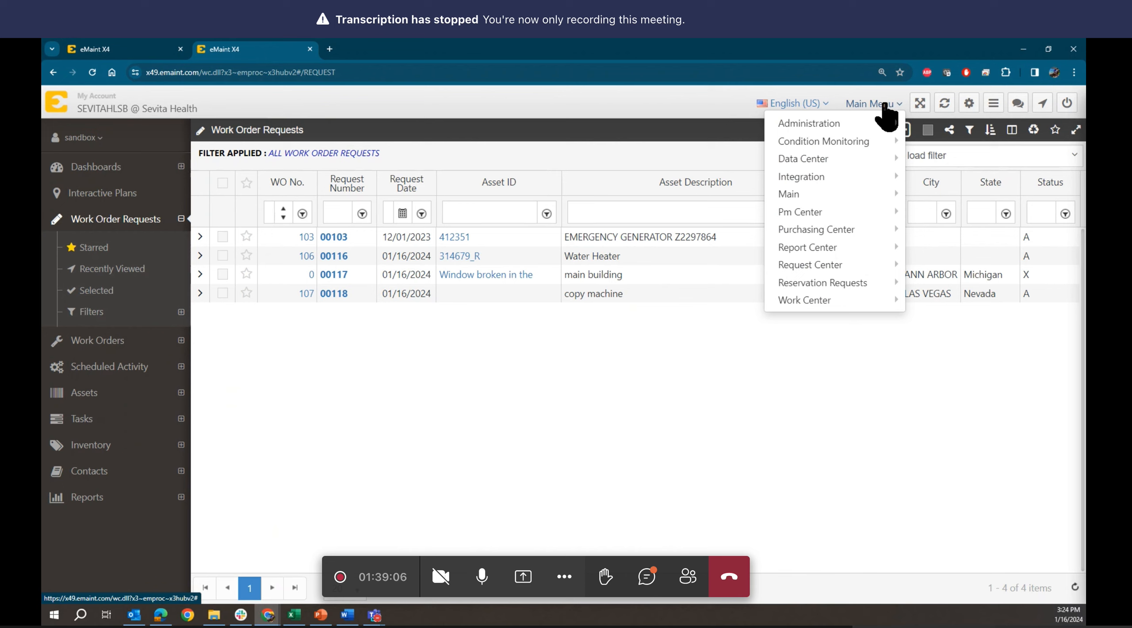
mouse_move(879, 125)
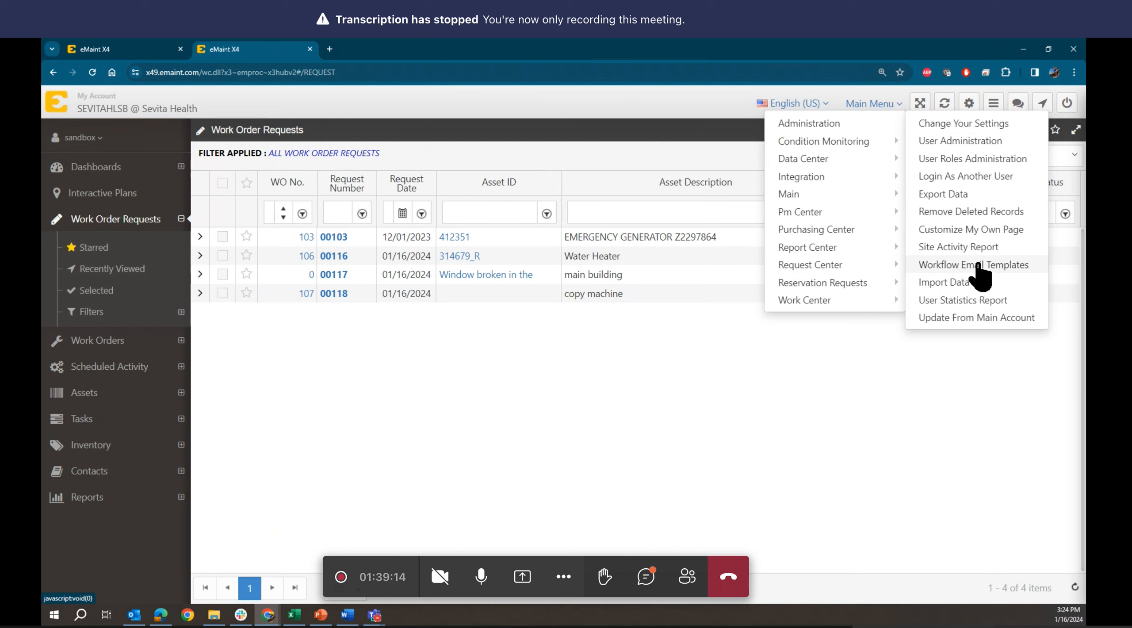
left_click(962, 265)
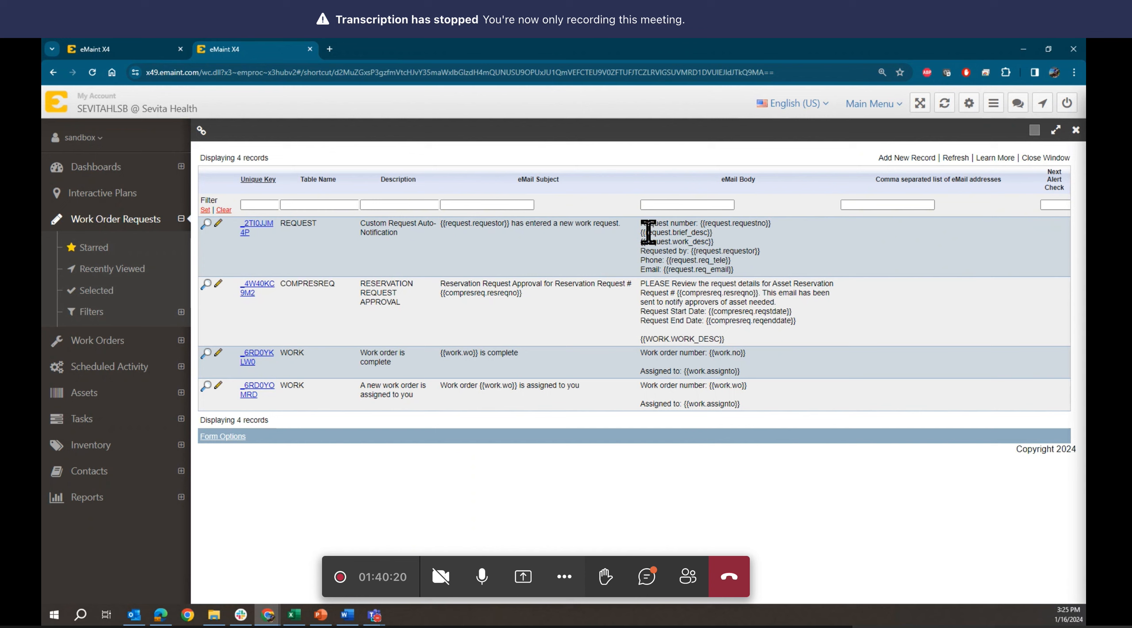
- Highlight the brief_desc placeholder in the Custom Request Auto-Notification body, then return to the workflow form
left_click_drag(646, 233, 709, 234)
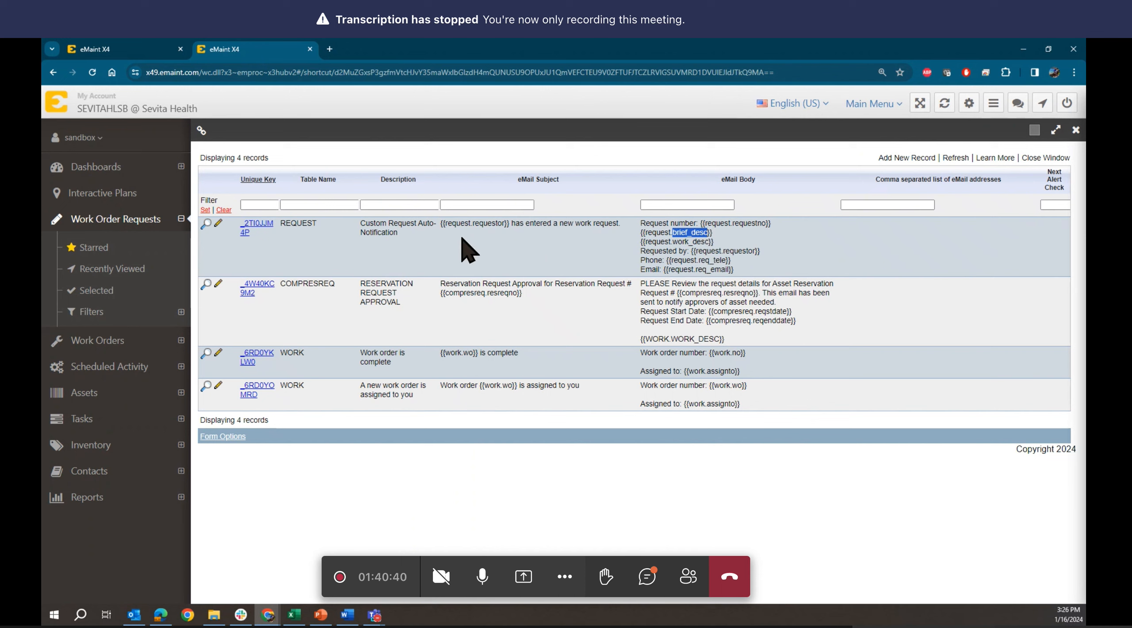
left_click(138, 52)
scroll(556, 486, "down", 1)
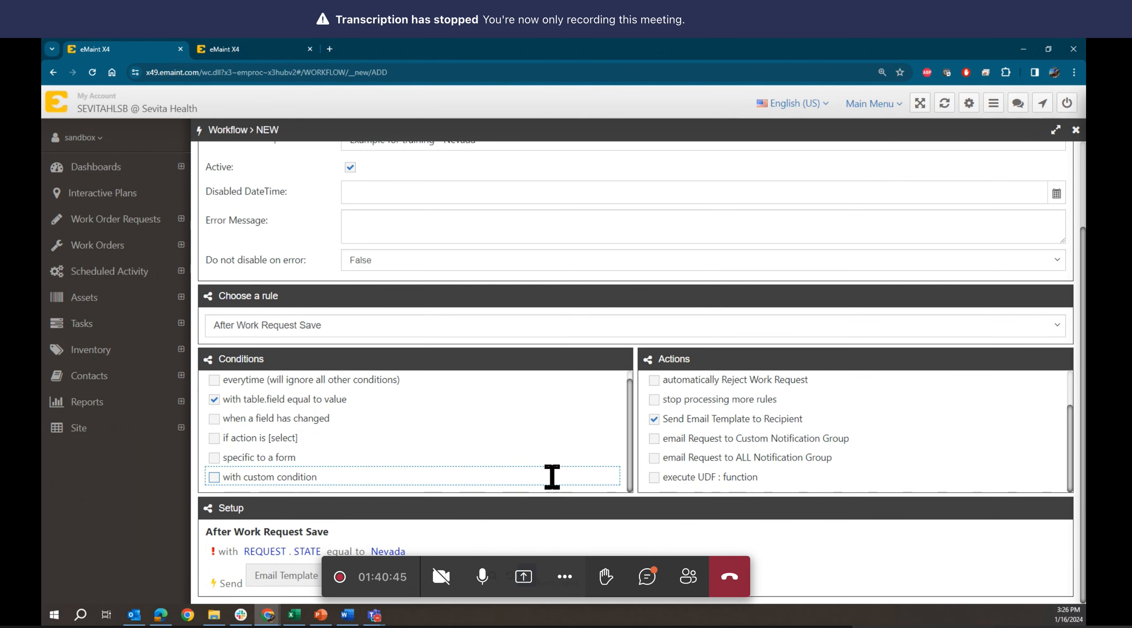
- Select Custom Request Auto-Notification as the template for the send-email action
left_click(494, 580)
left_click(376, 237)
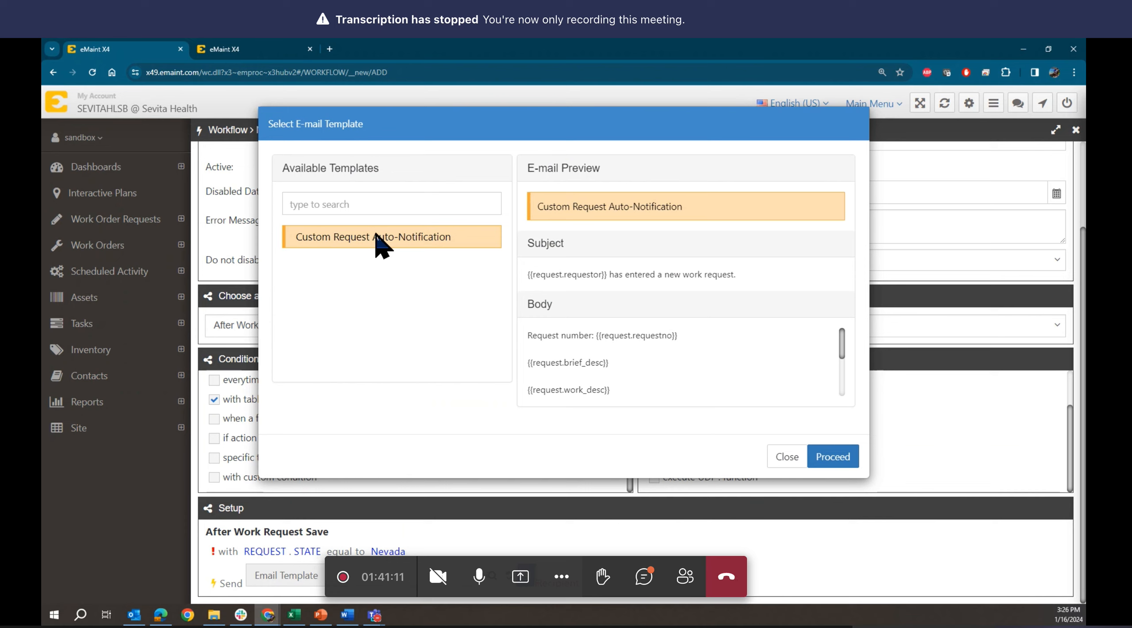
left_click(833, 461)
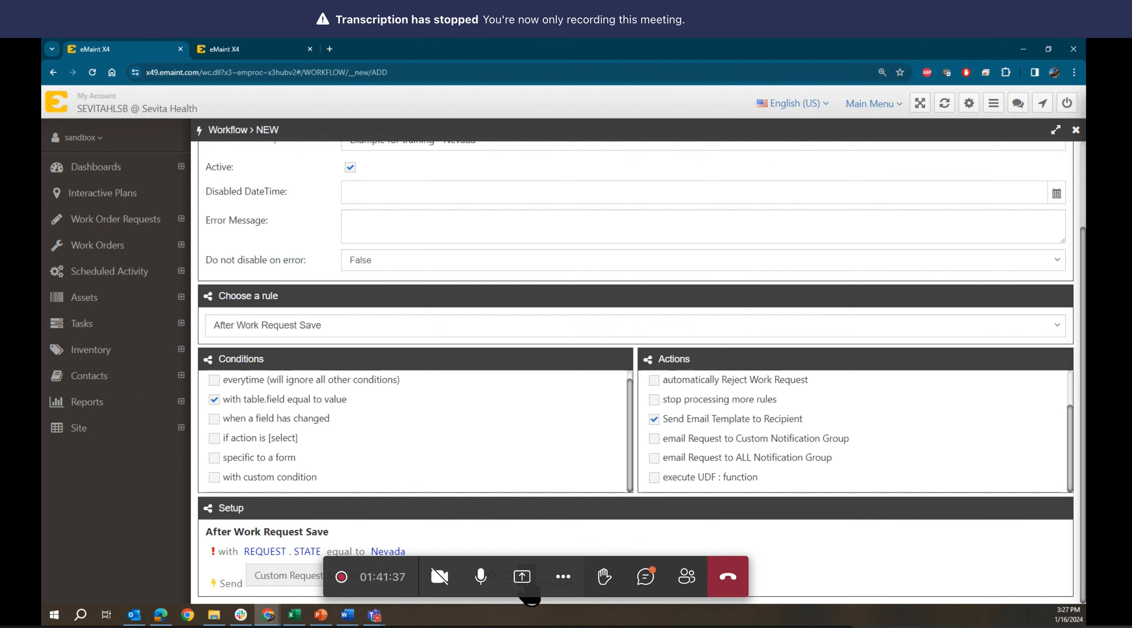
scroll(532, 593, "up", 1)
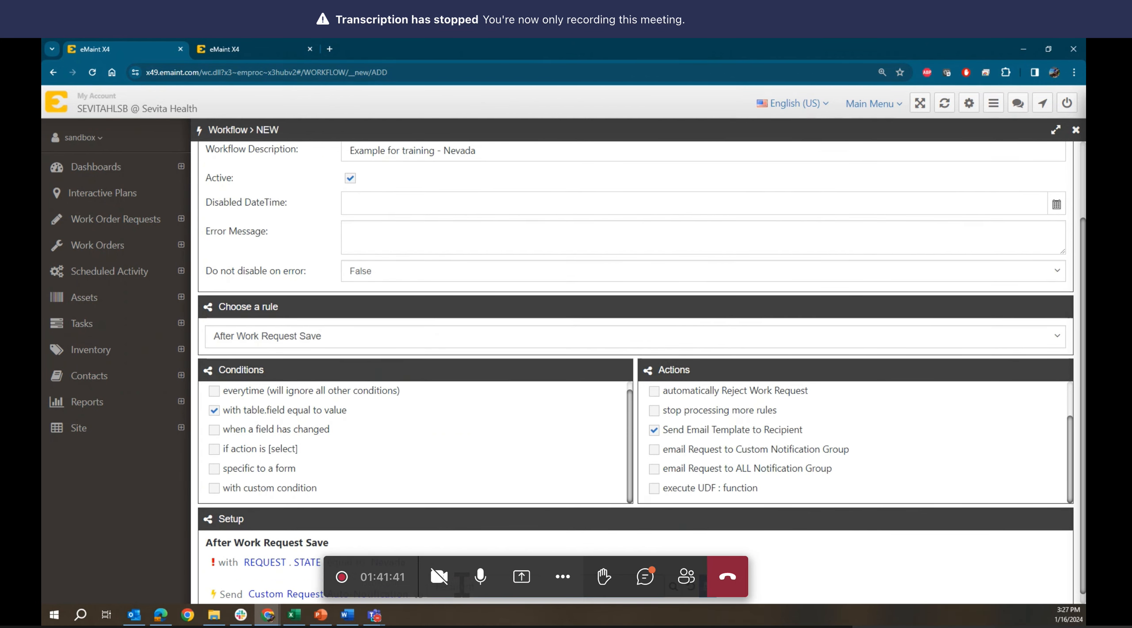
- Set the email recipient to Custom, then switch to the 'X4 Calculated Fields & Expressions' PDF
left_click(673, 592)
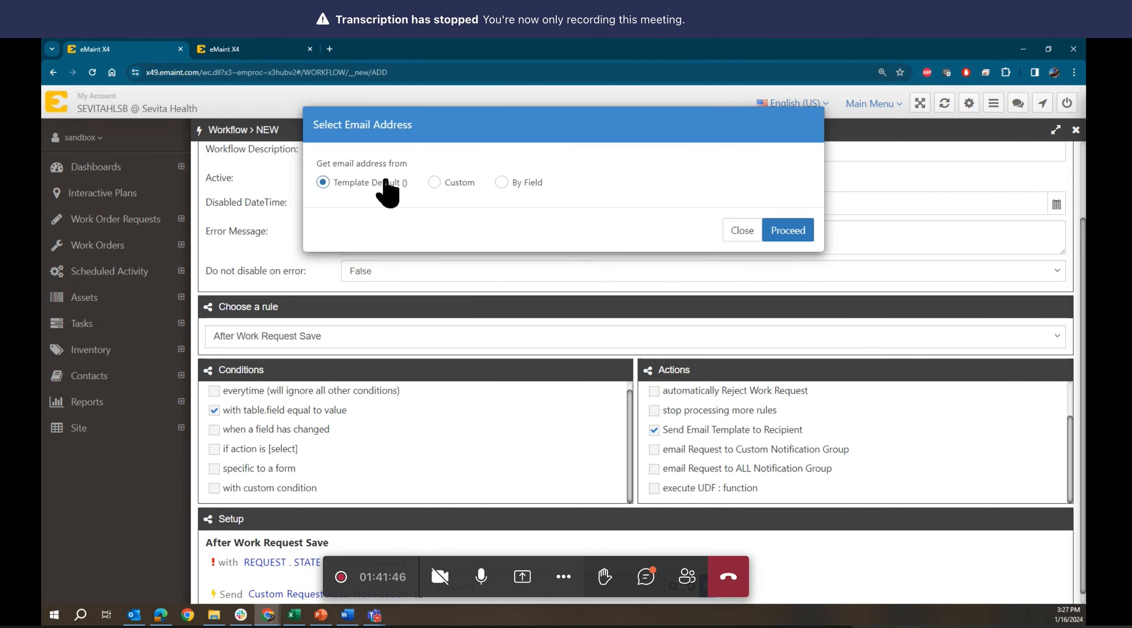
left_click(434, 182)
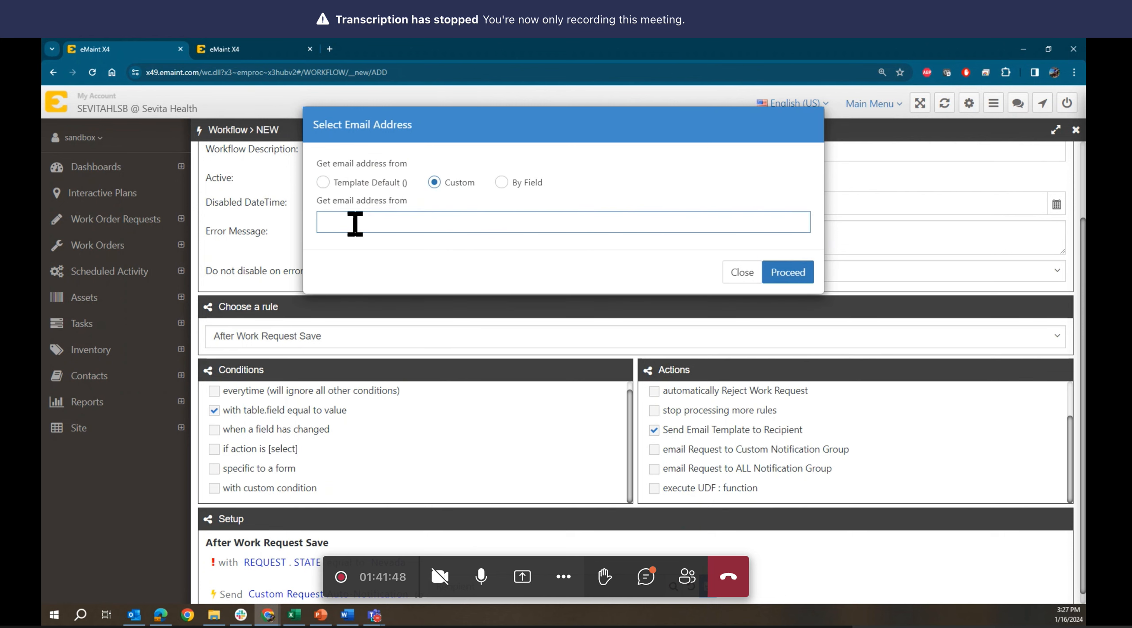
left_click(354, 222)
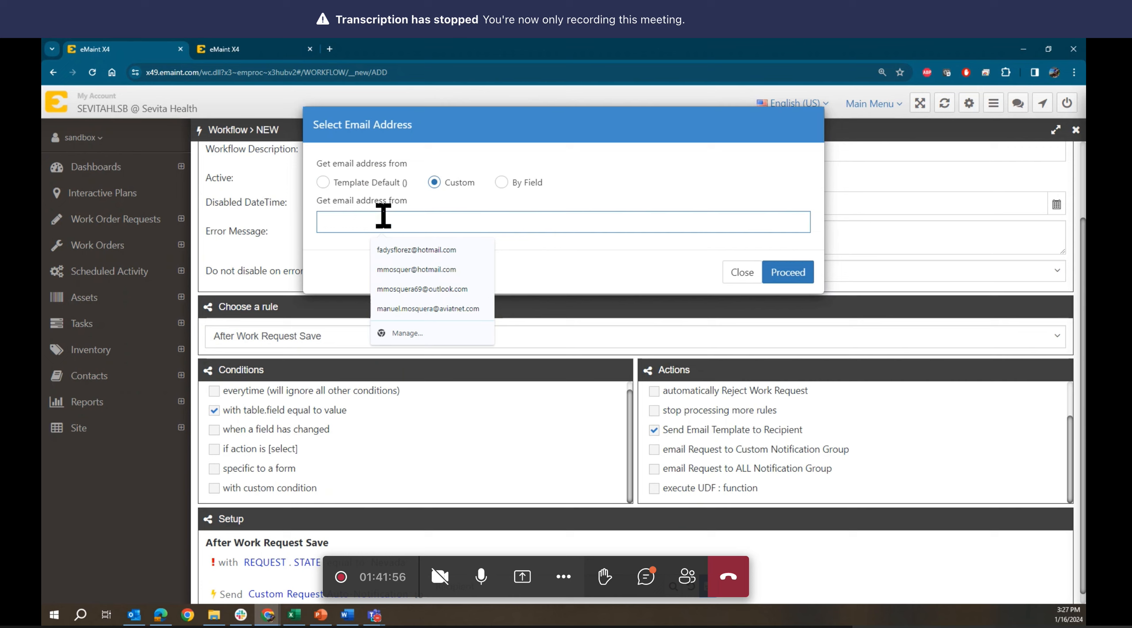
left_click(428, 206)
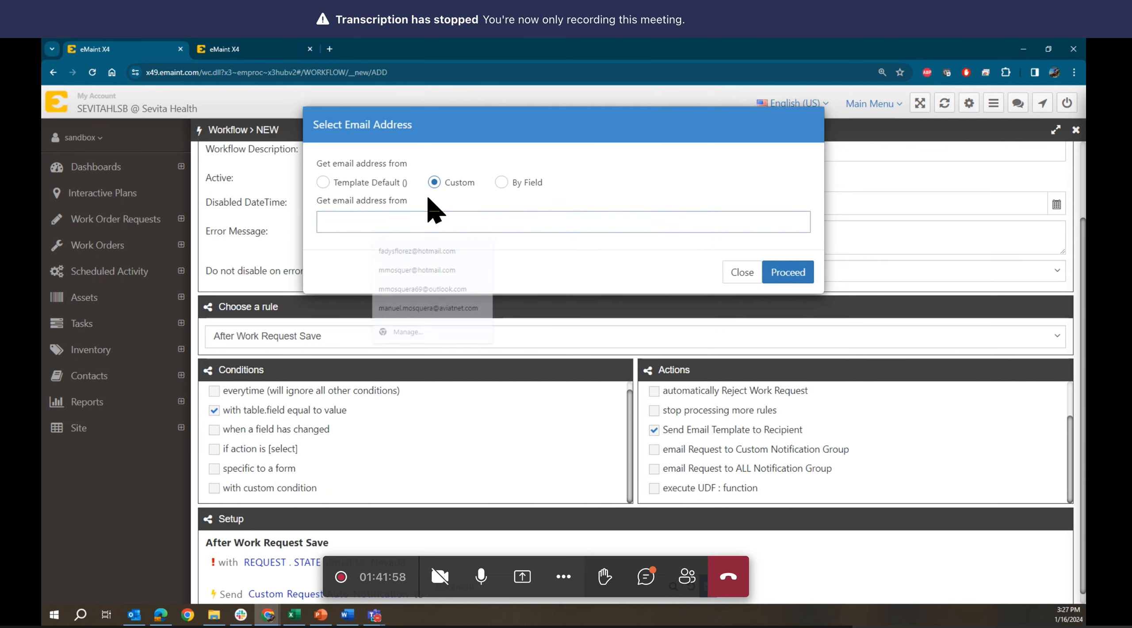
key("alt+Tab")
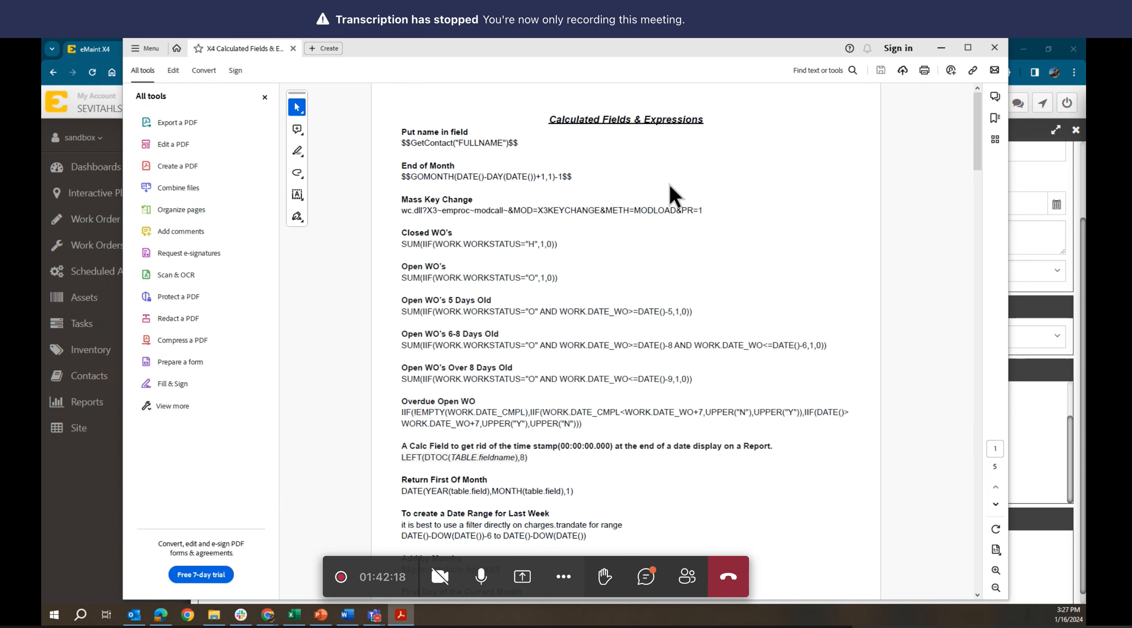
scroll(670, 184, "down", 3)
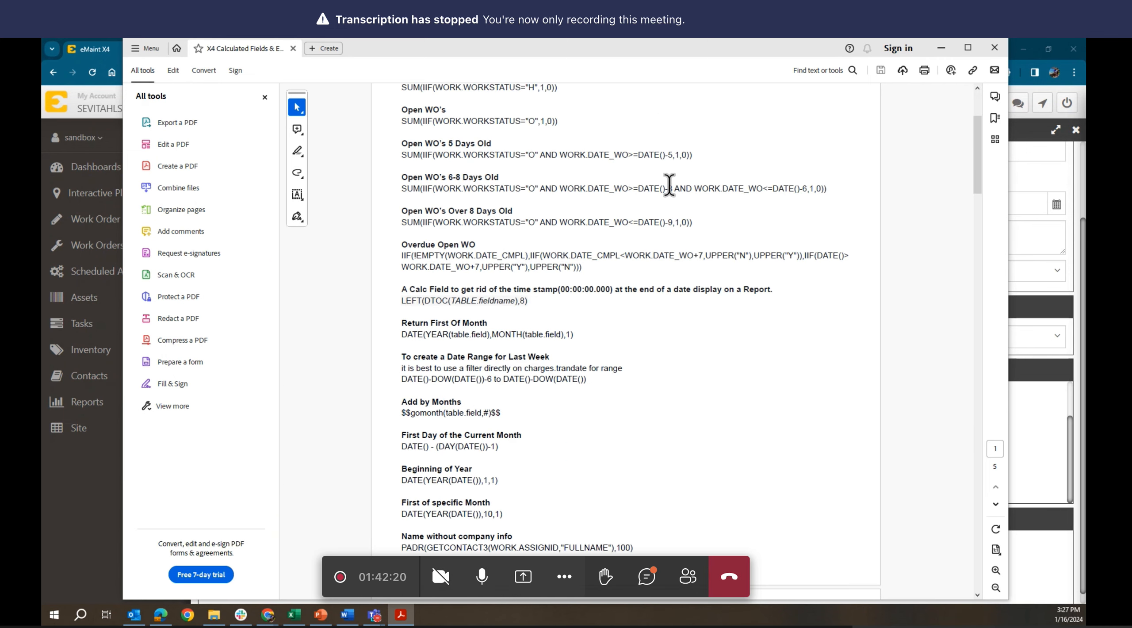
scroll(670, 184, "down", 15)
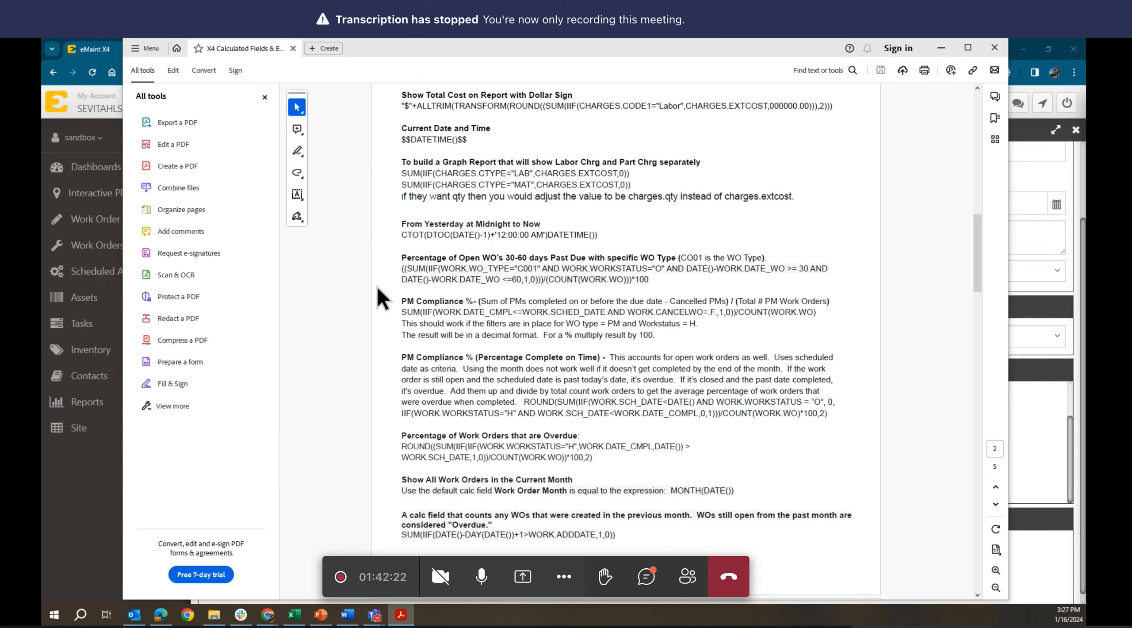
scroll(561, 301, "down", 4)
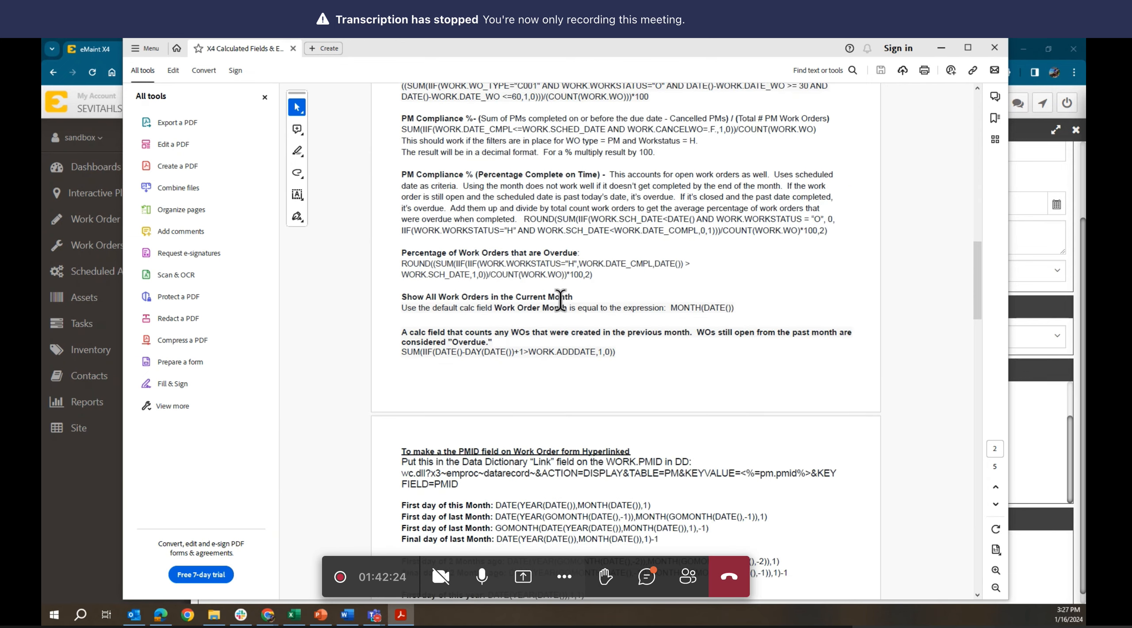
scroll(560, 301, "down", 11)
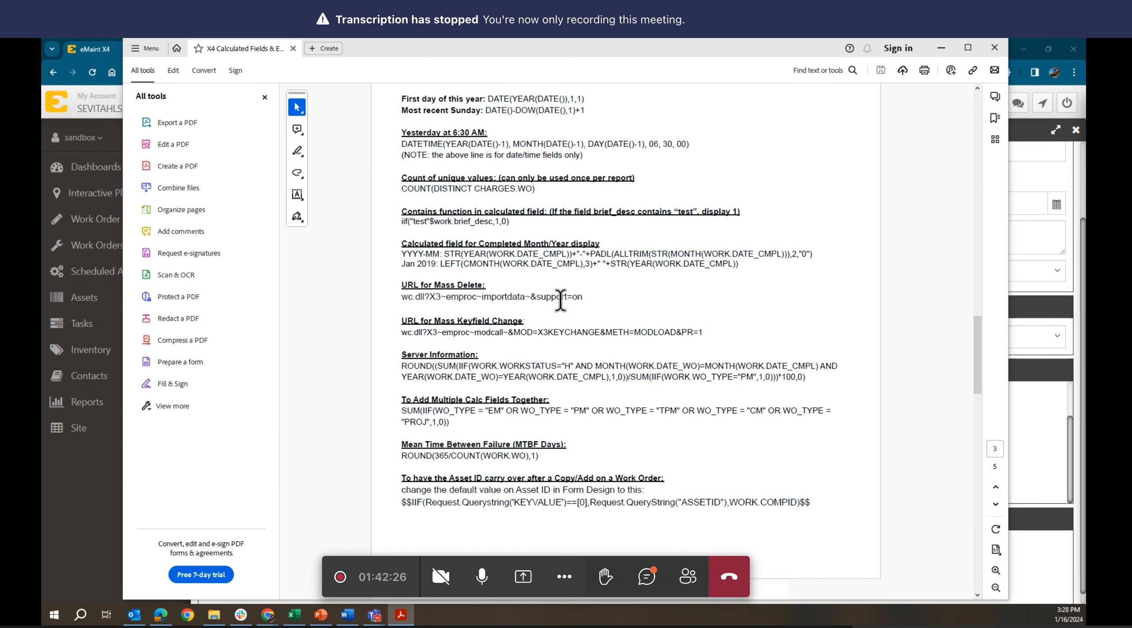
scroll(560, 300, "down", 9)
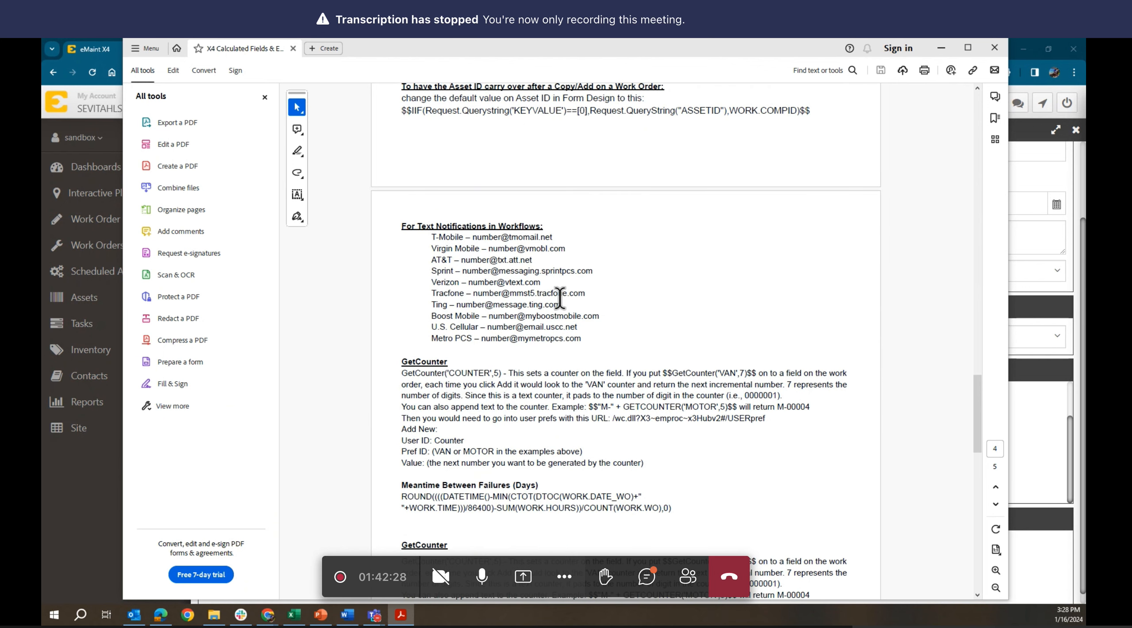
scroll(560, 299, "up", 1)
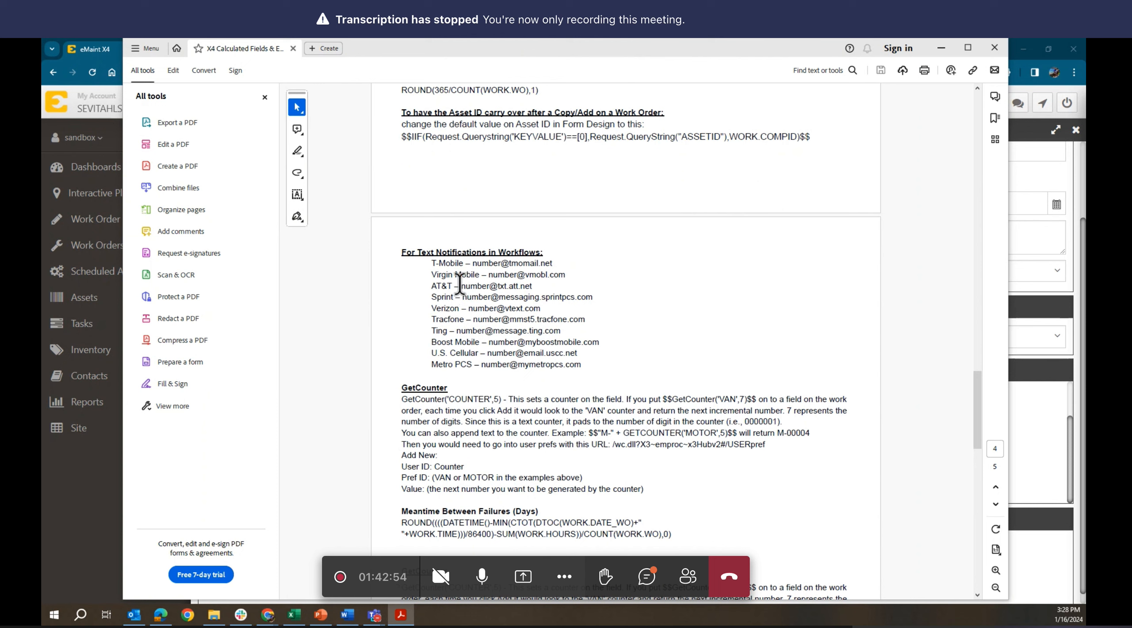
left_click_drag(460, 285, 532, 285)
key("ctrl+c")
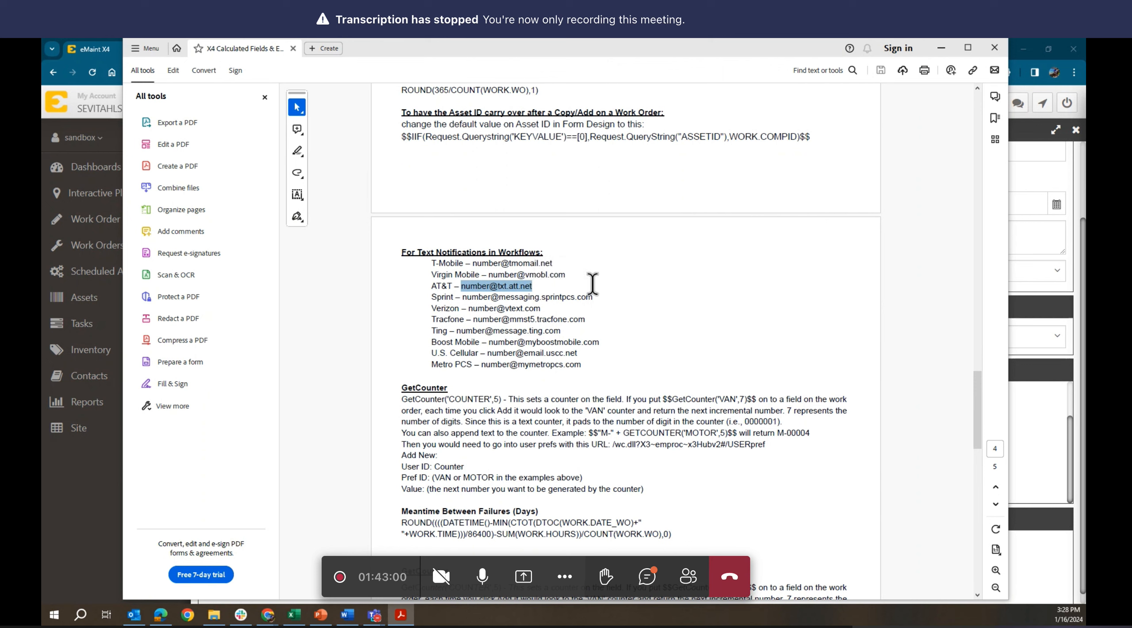
- Paste the AT&T address into the custom address box, then clear the box completely
left_click(939, 46)
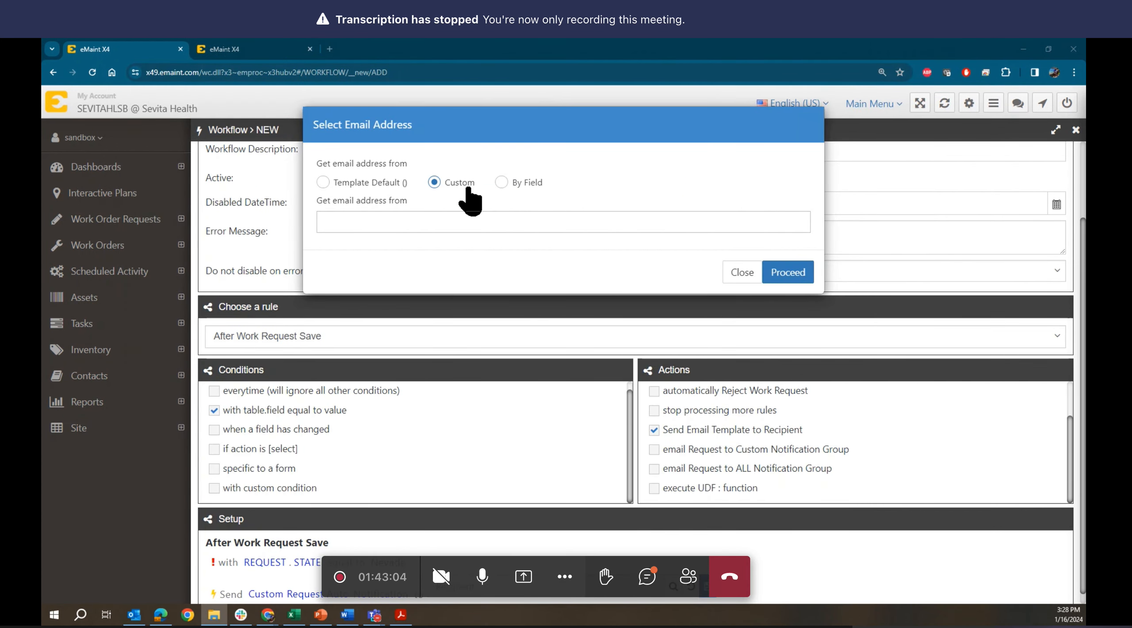
left_click(375, 222)
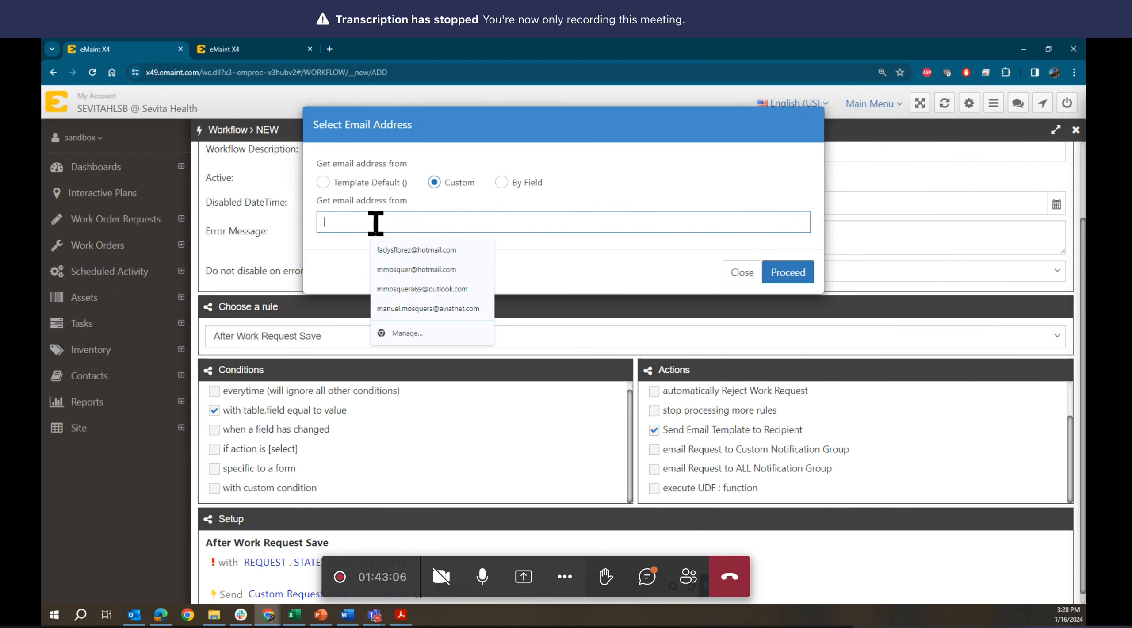
key("ctrl+v")
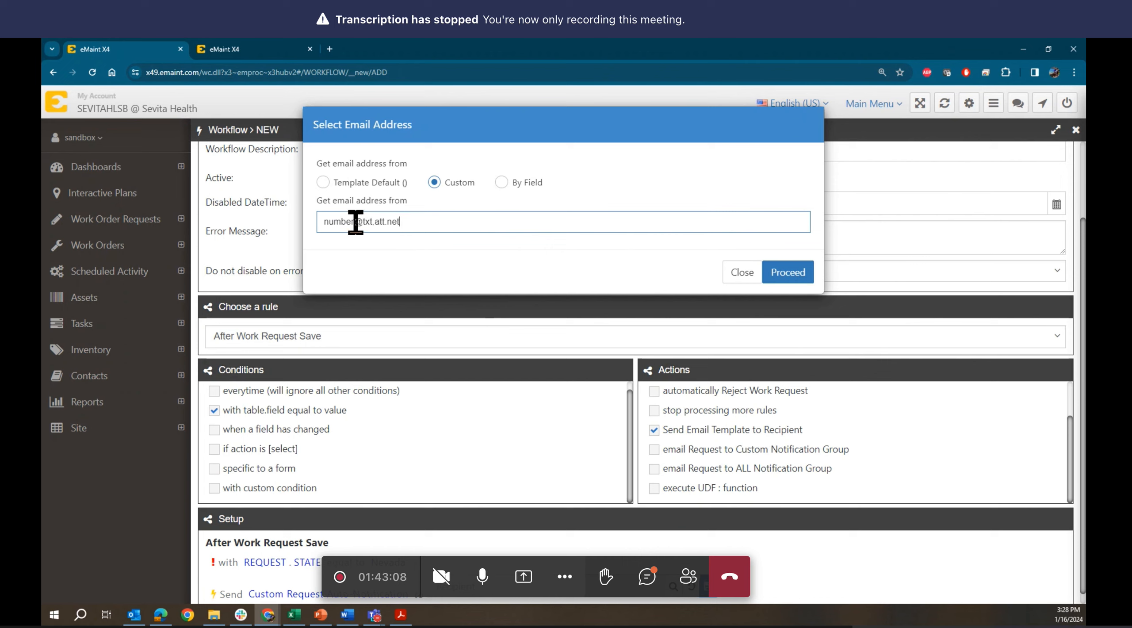
left_click_drag(354, 222, 320, 222)
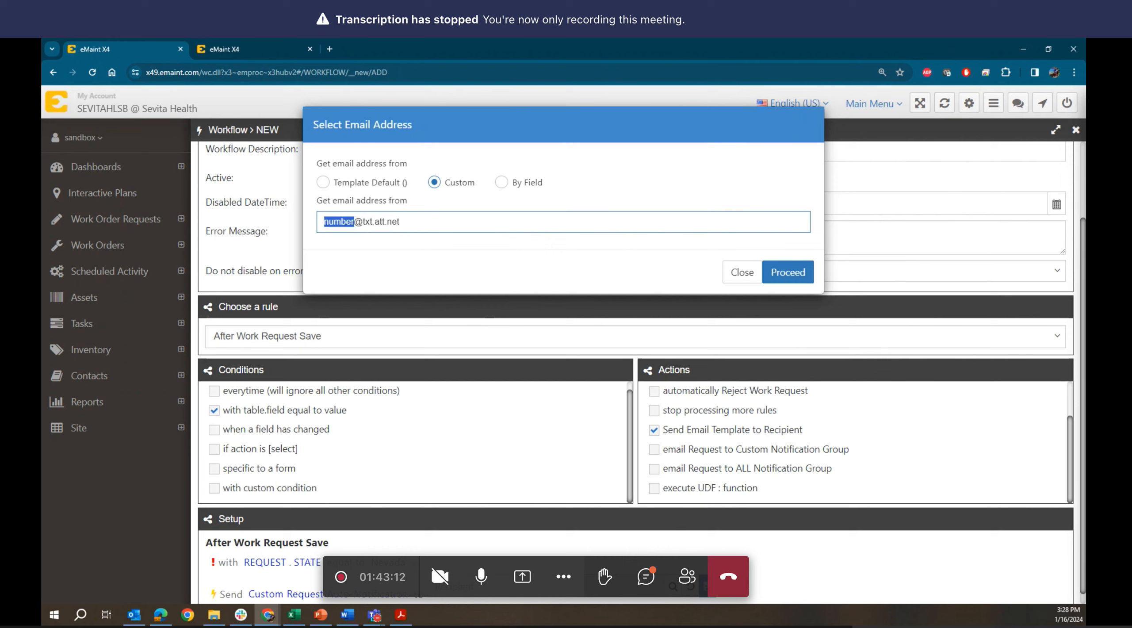
key("alt+Tab")
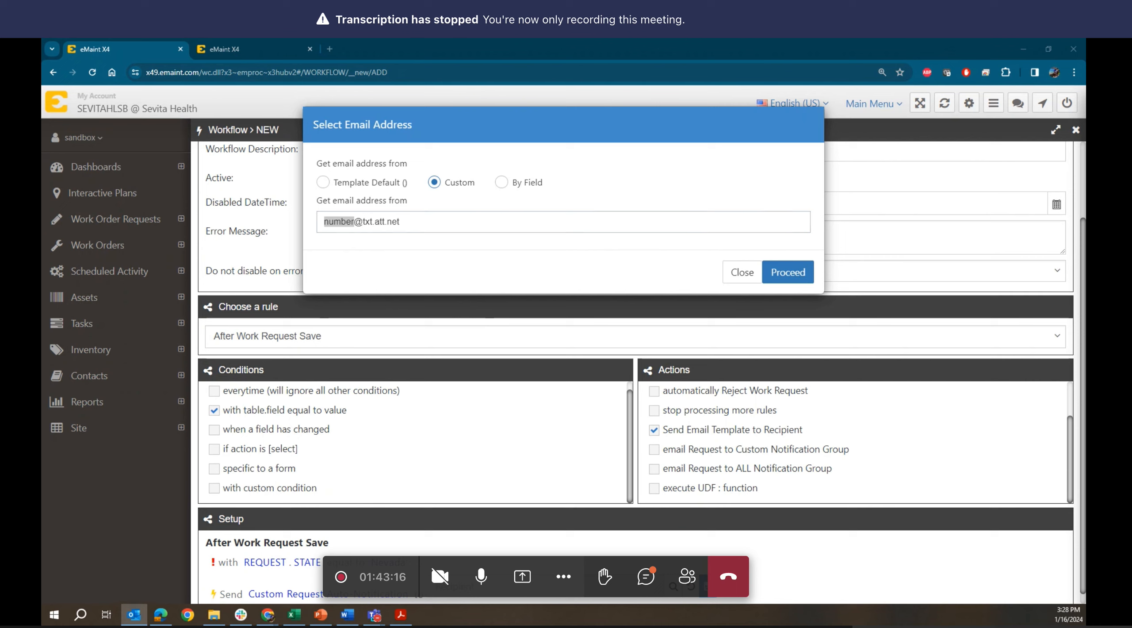
left_click(358, 222)
key("BackSpace")
key("BackSpace")
key("BackSpace")
key("BackSpace")
key("BackSpace")
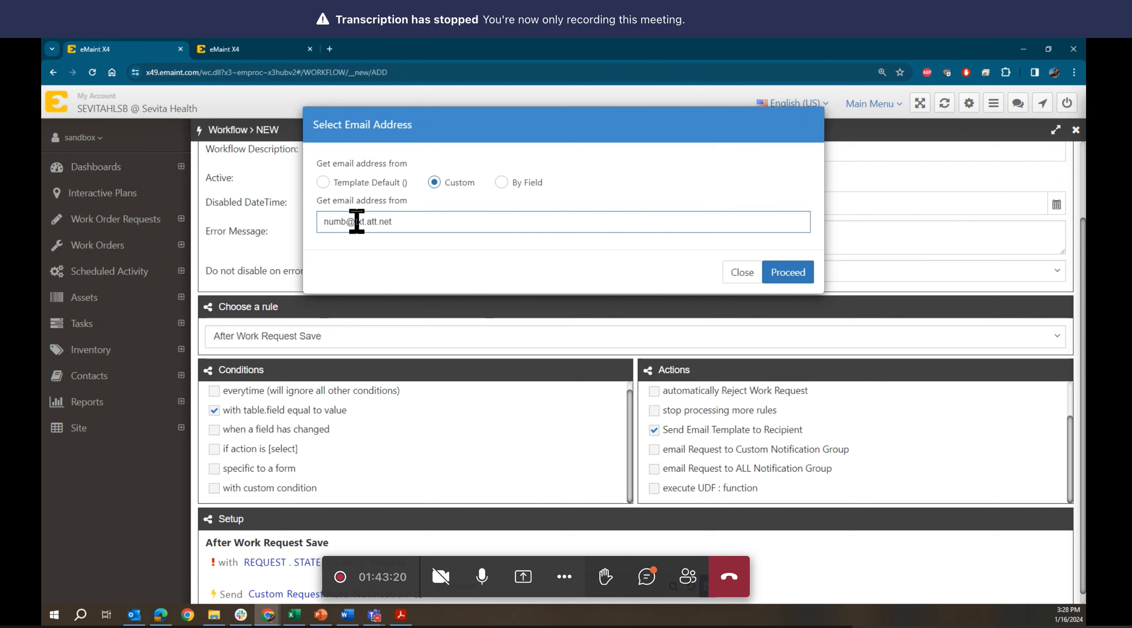
key("BackSpace")
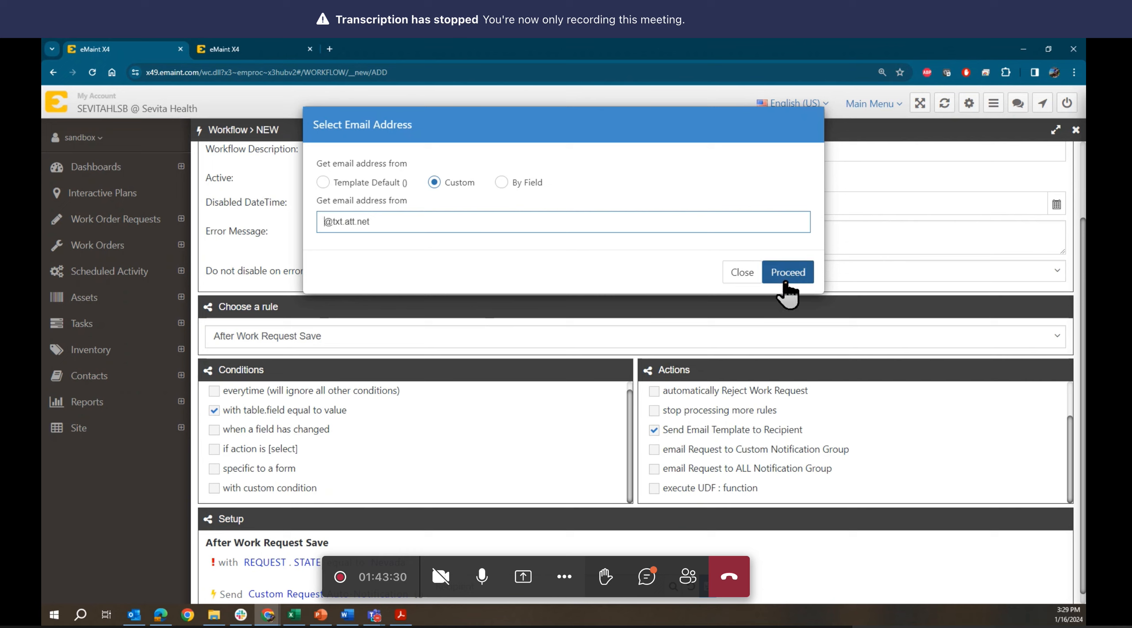
left_click(427, 213)
left_click_drag(428, 214, 292, 214)
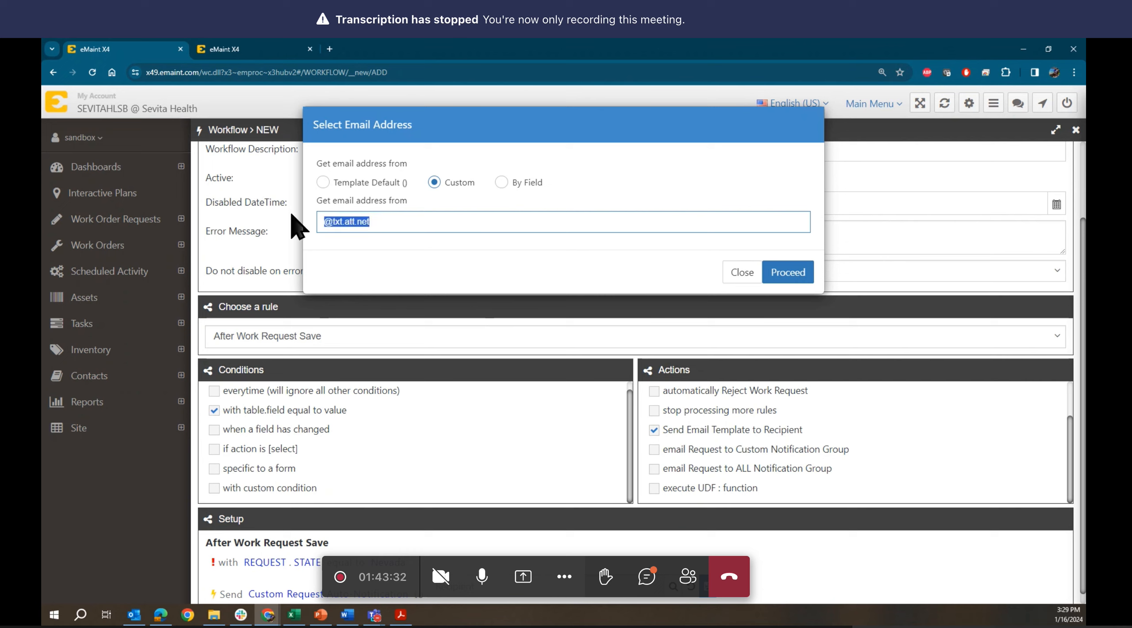
key("BackSpace")
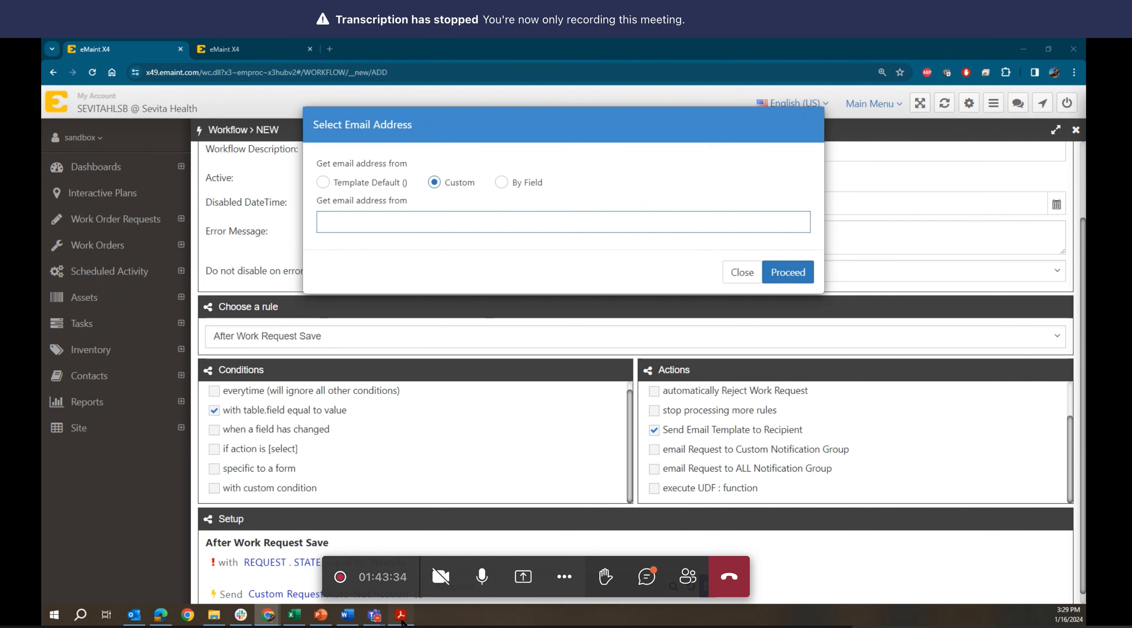
left_click(401, 620)
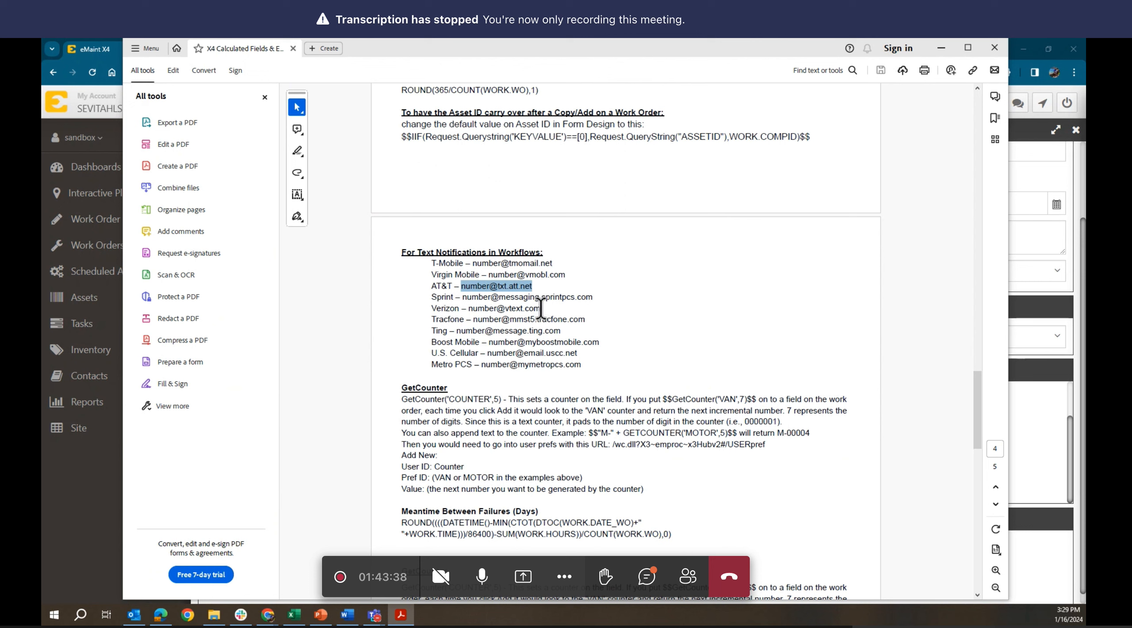
left_click_drag(540, 309, 467, 308)
key("ctrl+c")
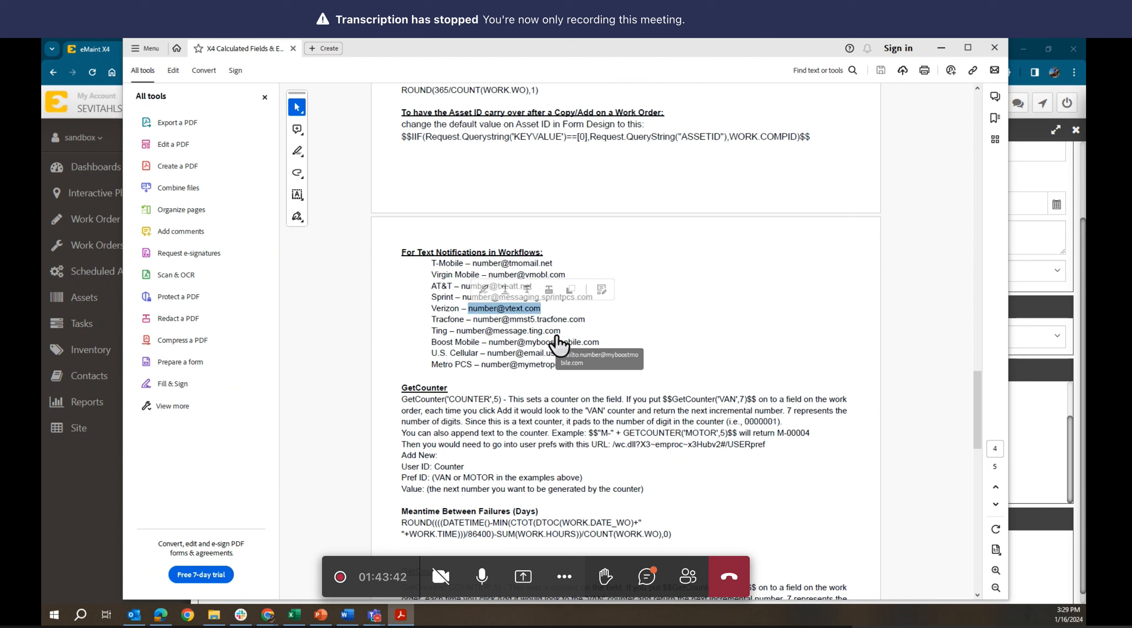
left_click(941, 47)
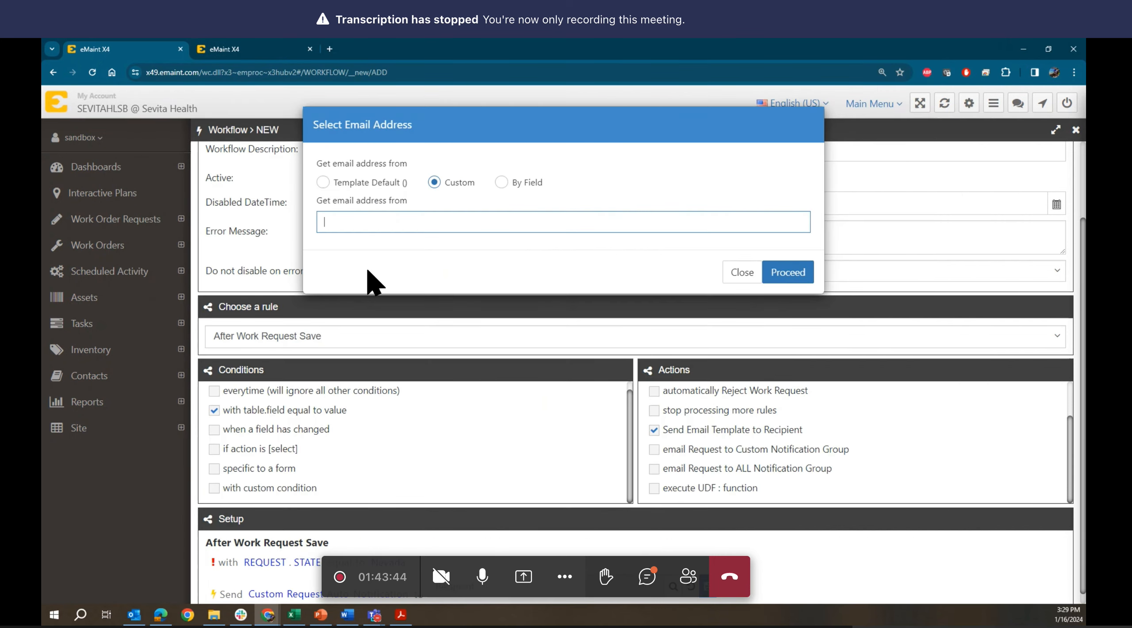
left_click(387, 220)
key("ctrl+v")
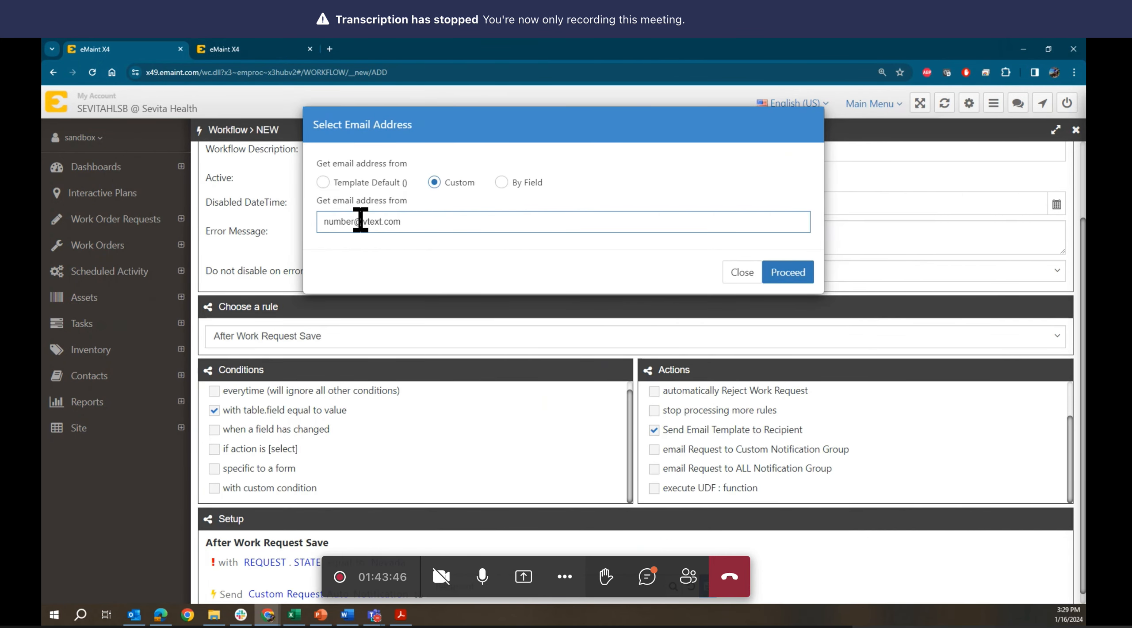
left_click_drag(354, 220, 316, 217)
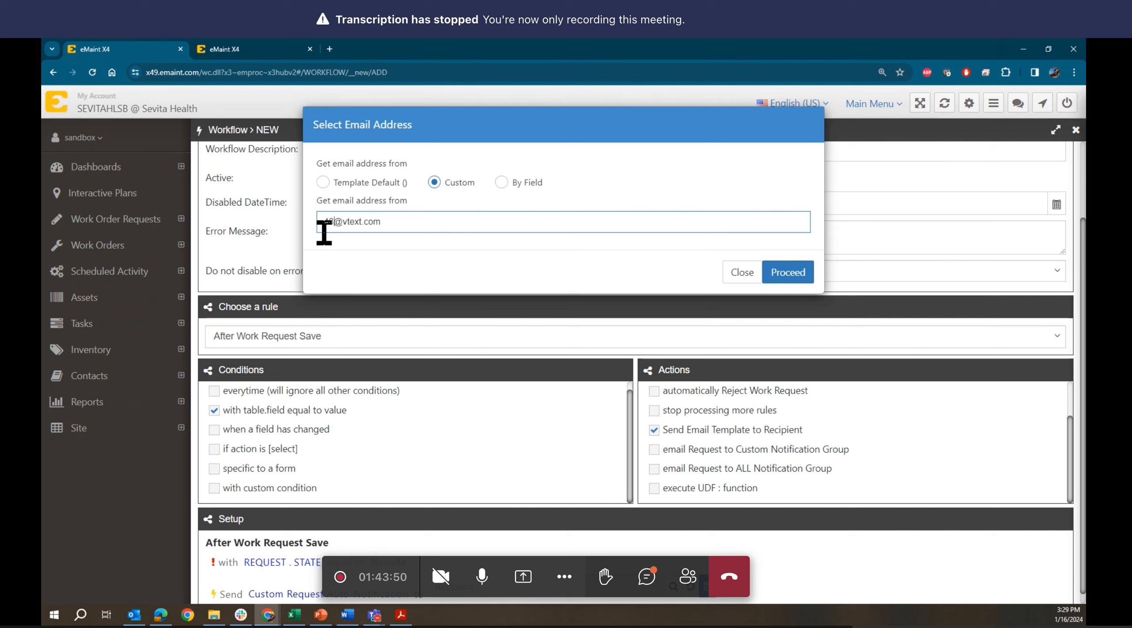
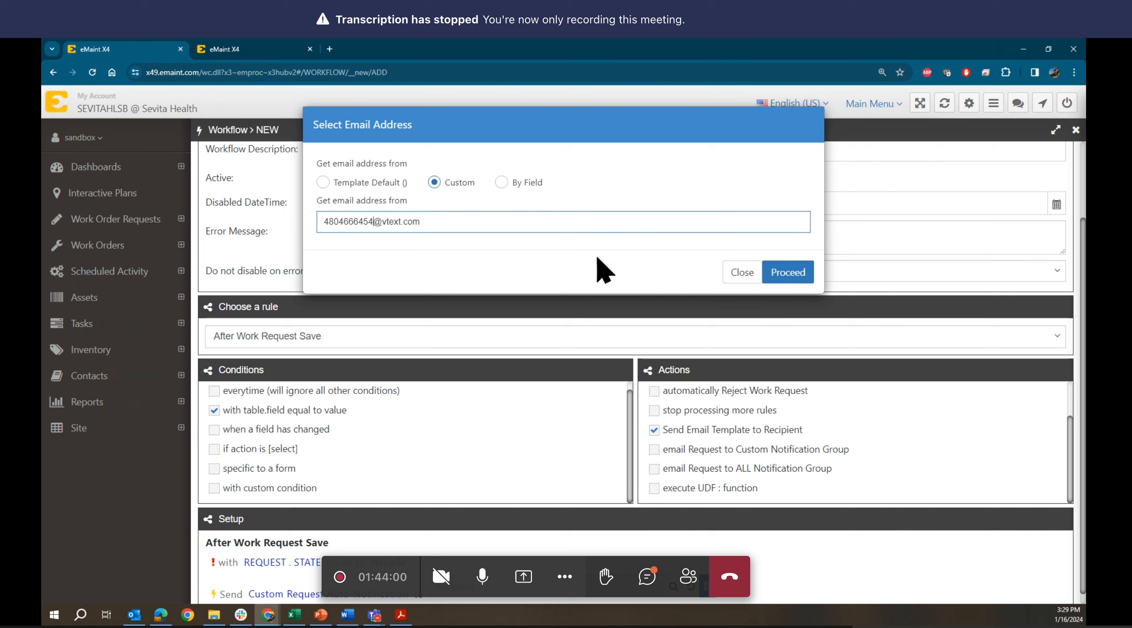
left_click(514, 221)
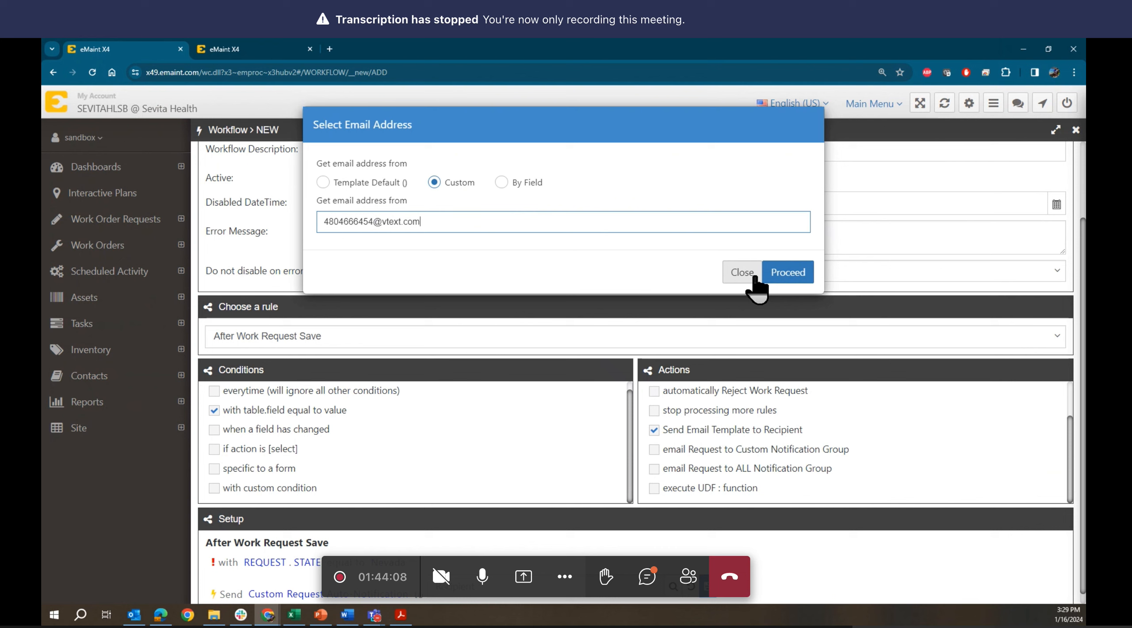
left_click(785, 277)
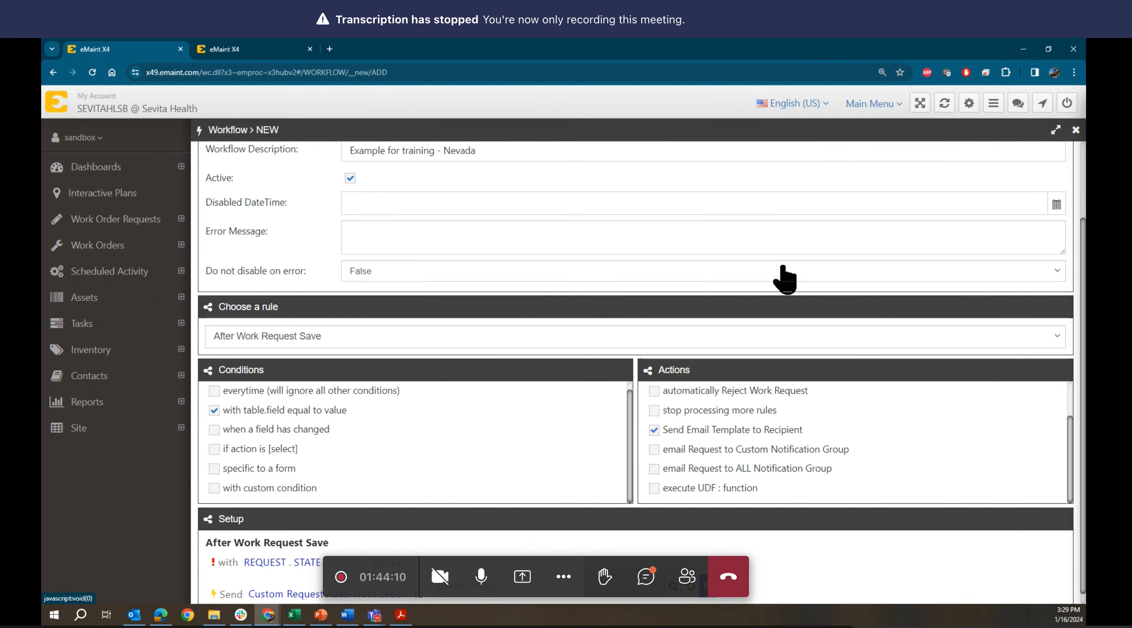
scroll(544, 316, "down", 1)
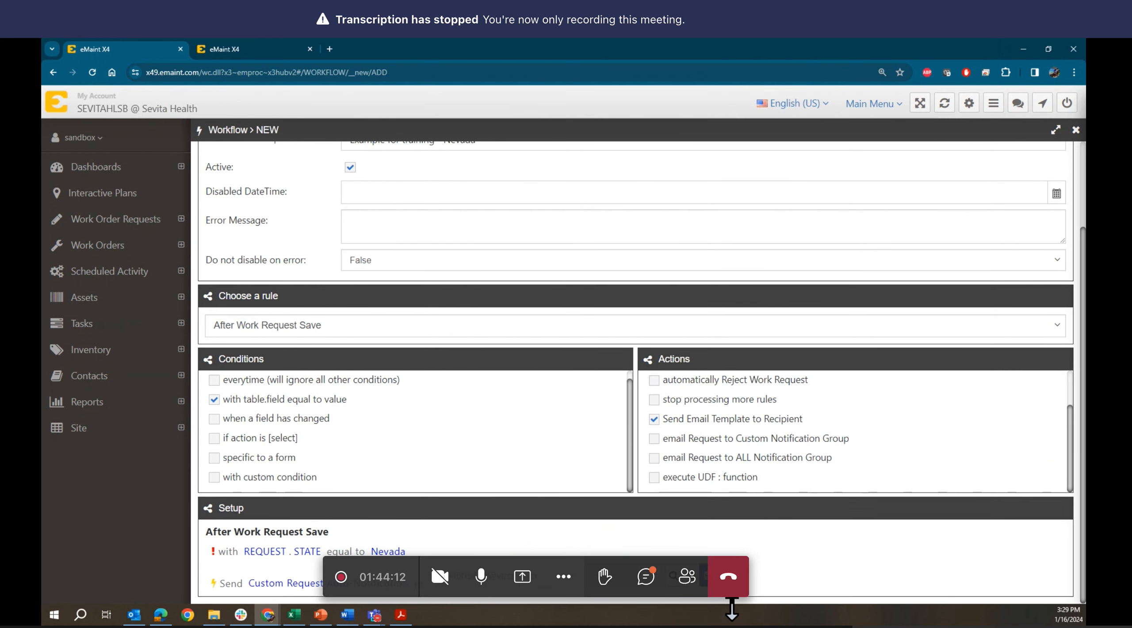
scroll(588, 544, "up", 1)
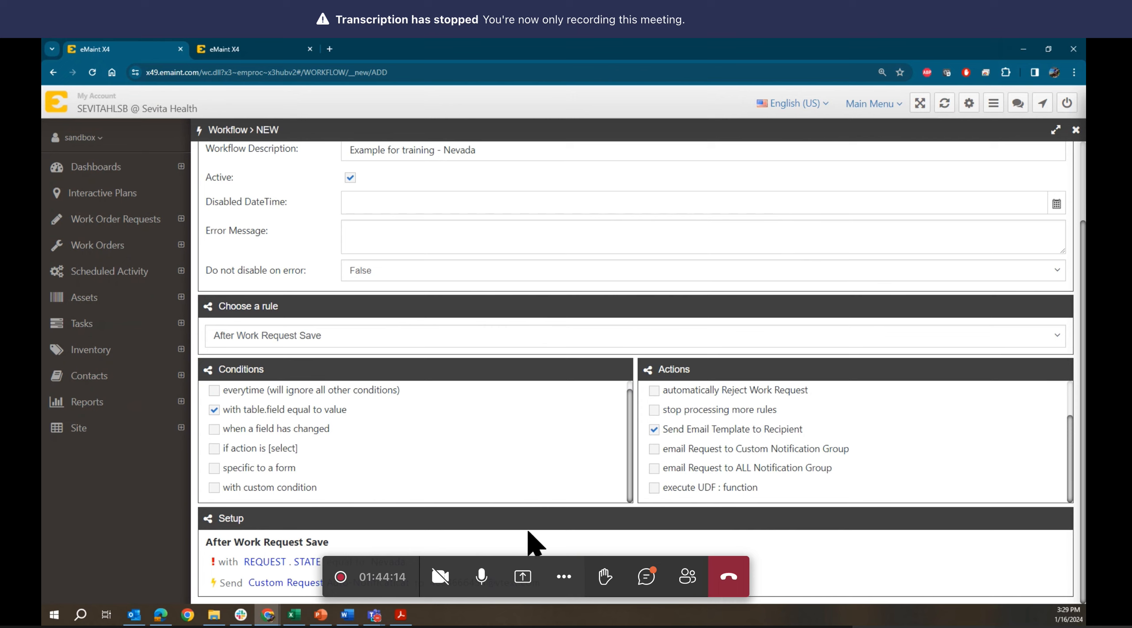
scroll(488, 501, "up", 1)
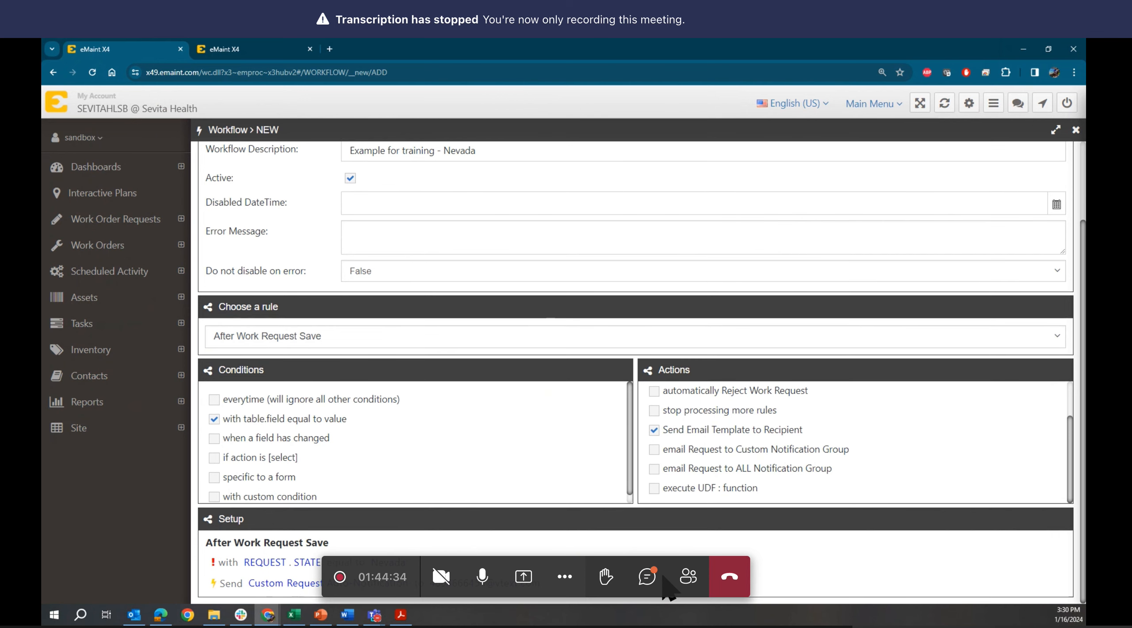
scroll(662, 575, "up", 3)
scroll(662, 575, "up", 2)
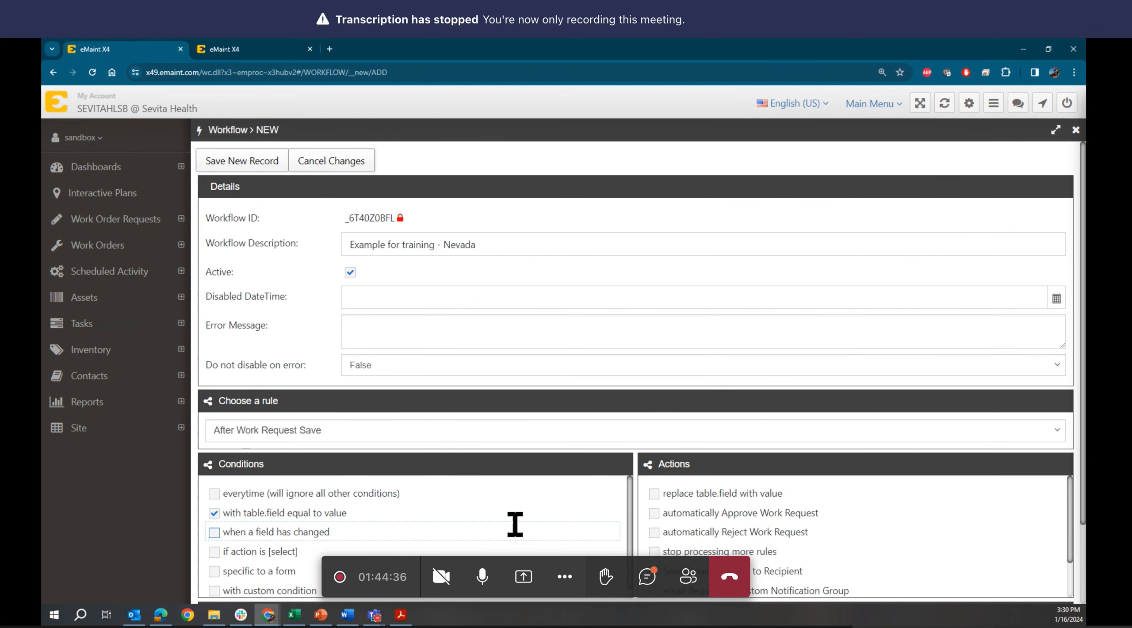
- Append the author's name in parentheses to the workflow description and save the Nevada workflow
scroll(514, 522, "down", 1)
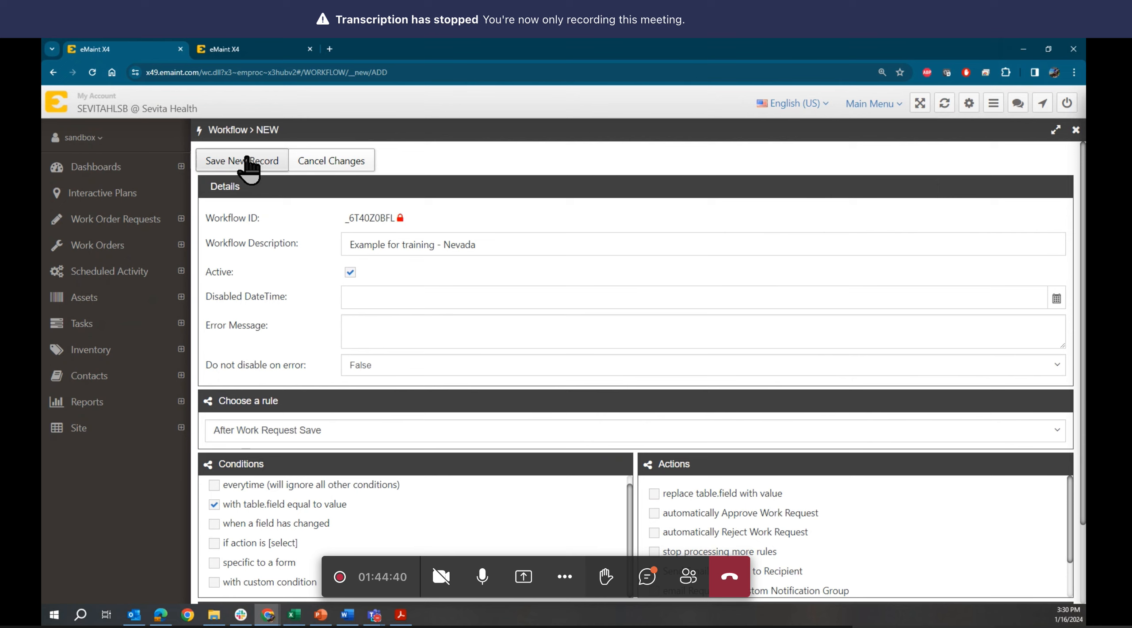
left_click(546, 245)
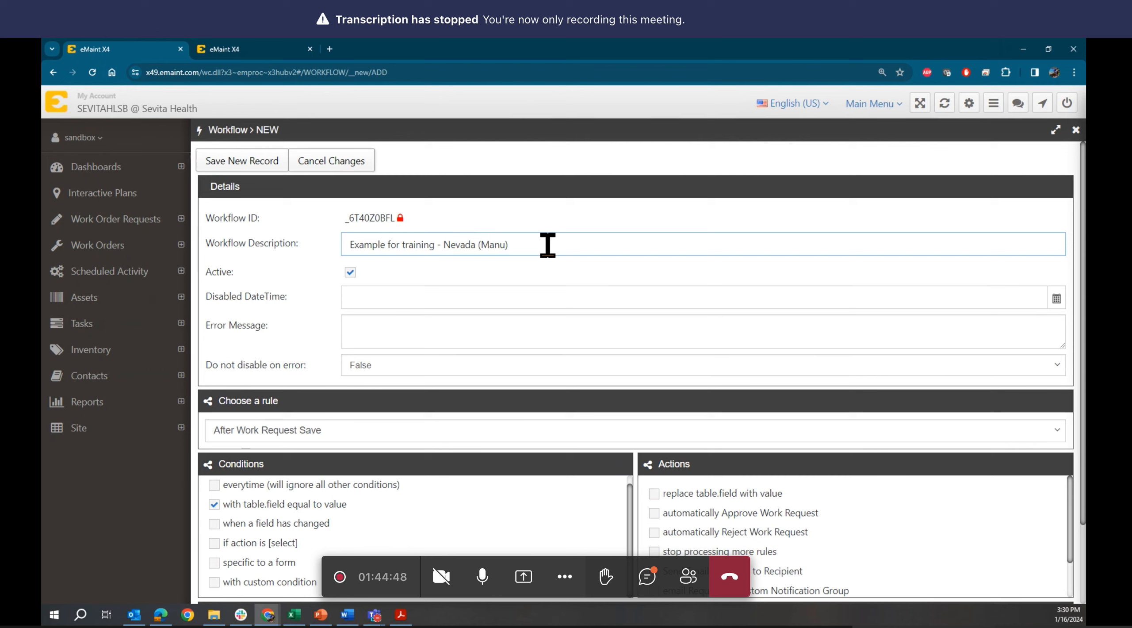
scroll(487, 226, "down", 2)
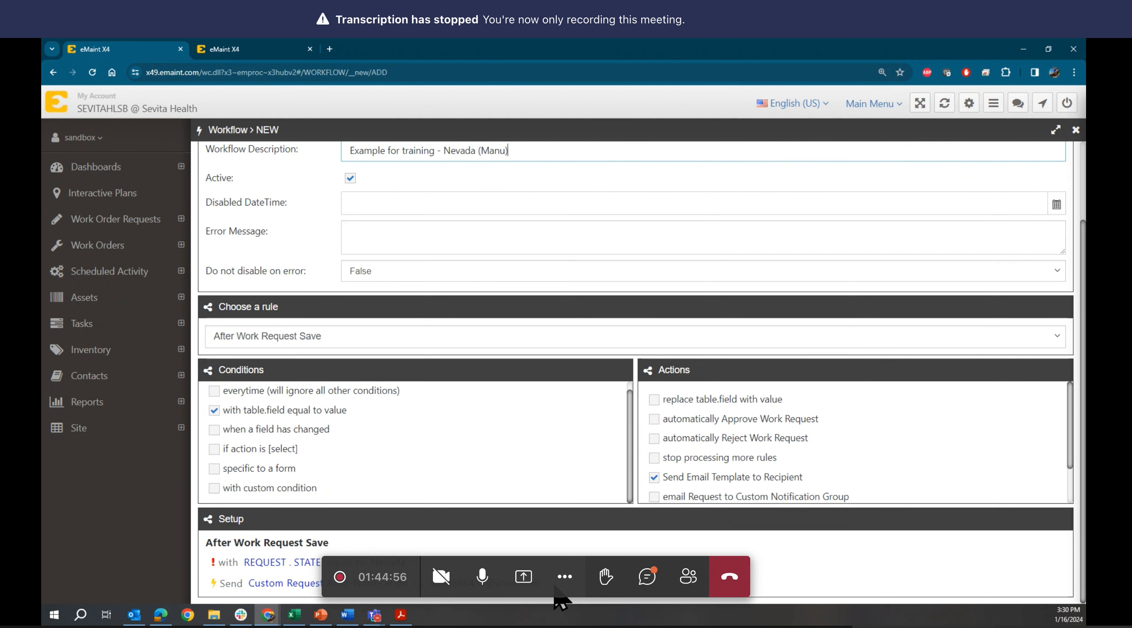
scroll(386, 247, "up", 2)
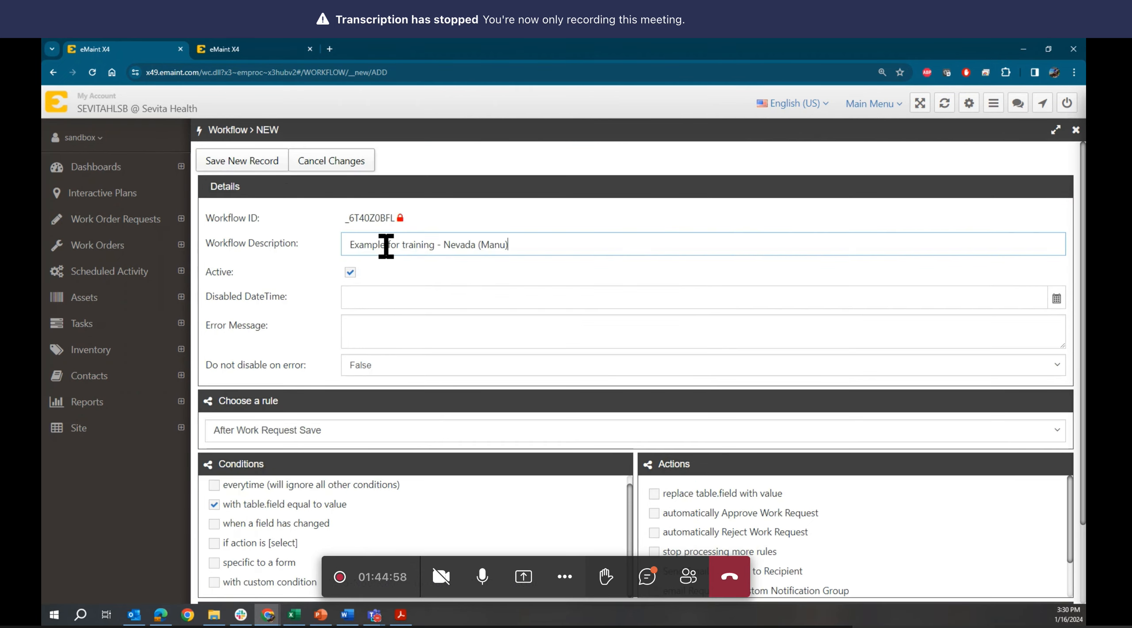
left_click(261, 162)
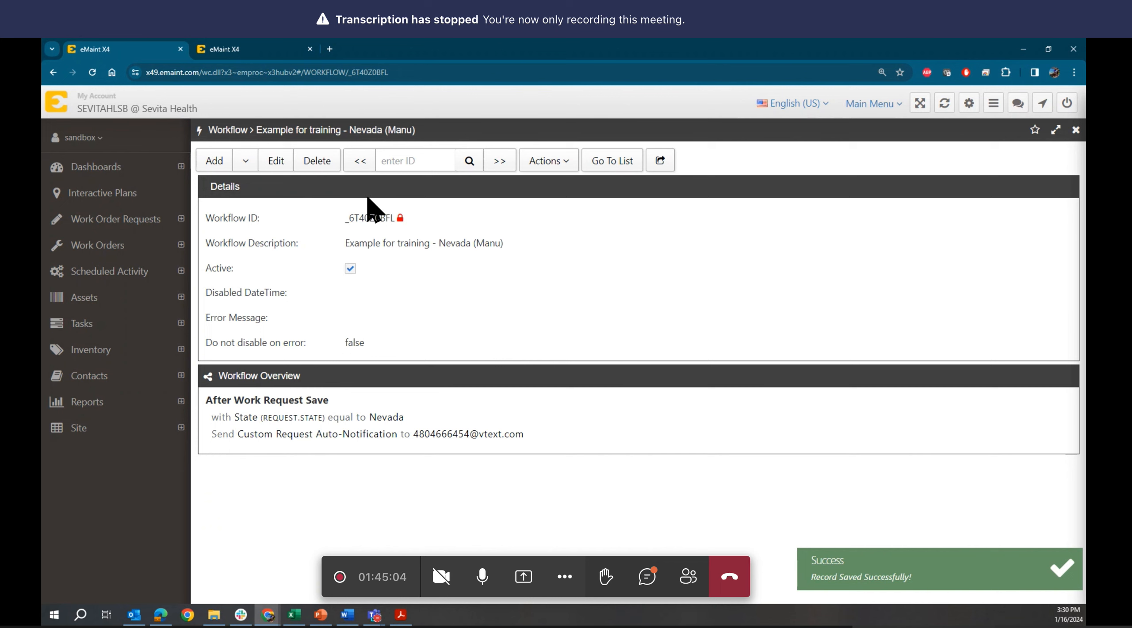
- Open work request 00118 from Work Order Requests, review it, and go back to the list
left_click(211, 48)
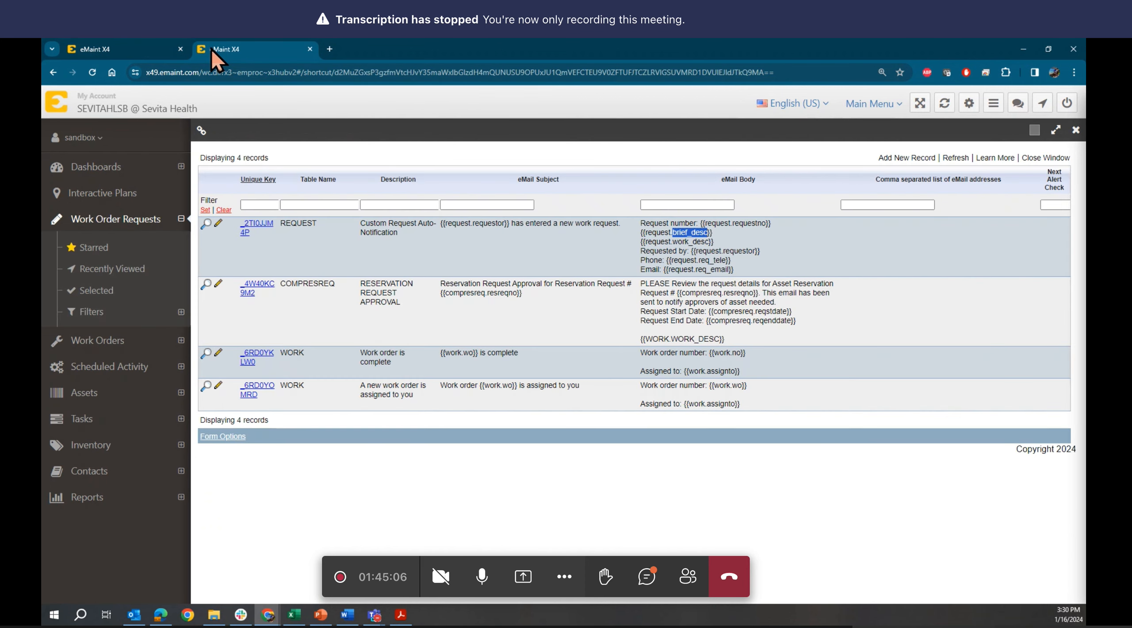
left_click(57, 220)
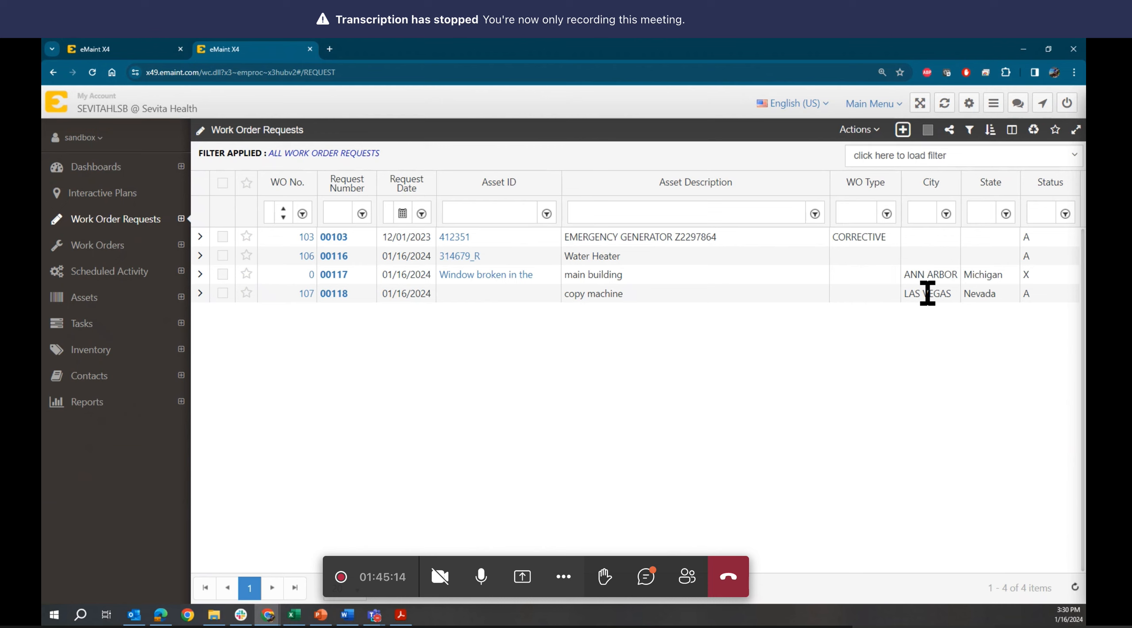
left_click(337, 294)
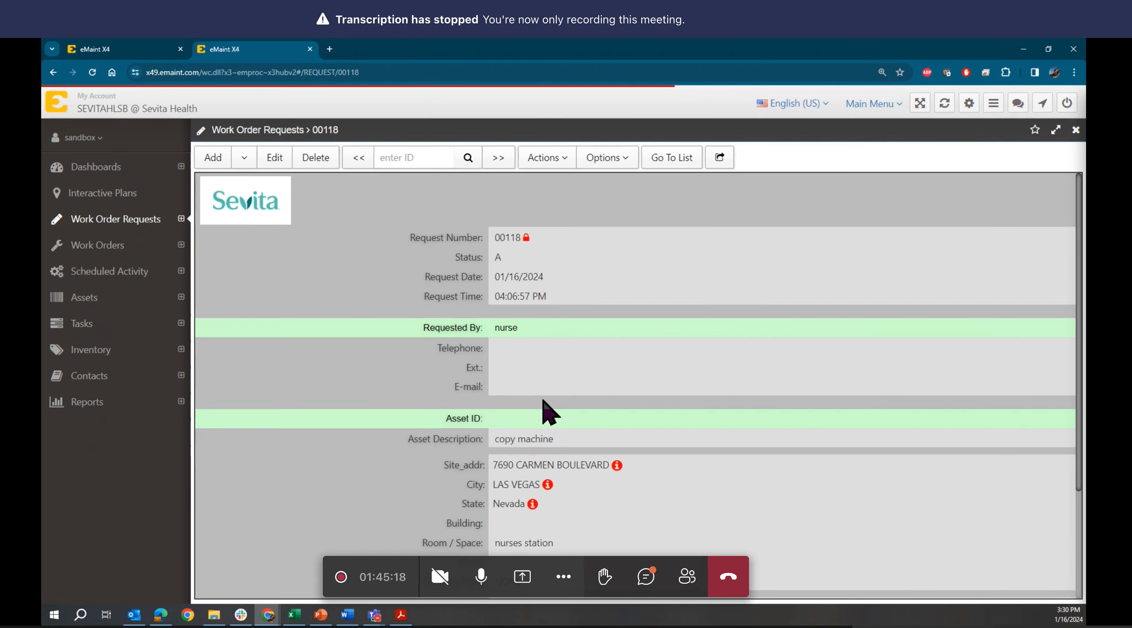
scroll(548, 411, "down", 3)
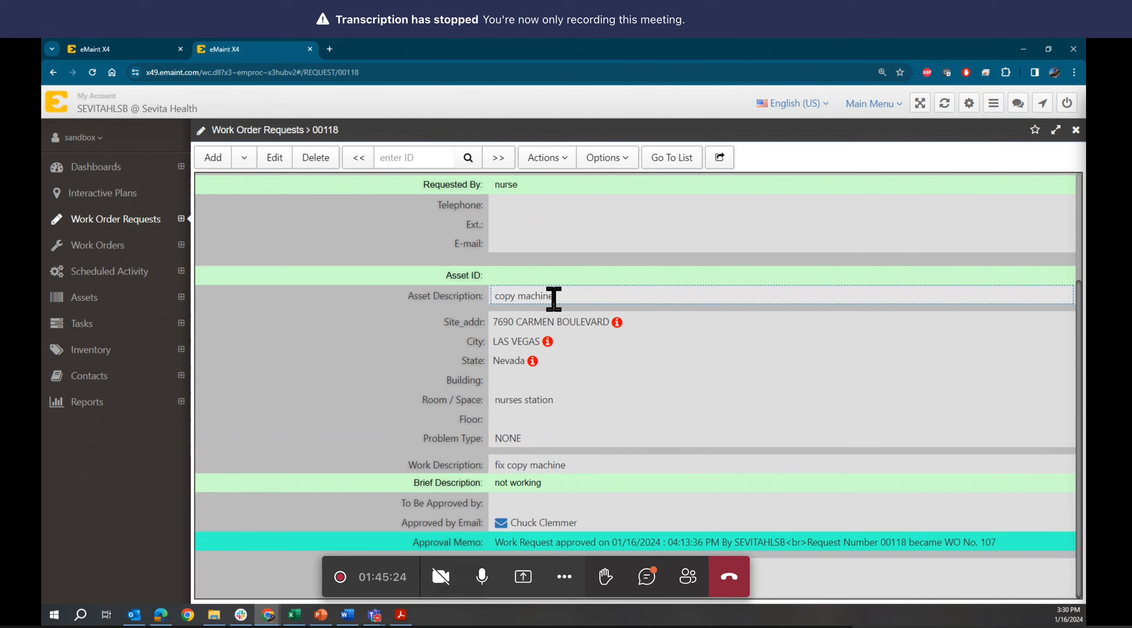
scroll(553, 298, "up", 3)
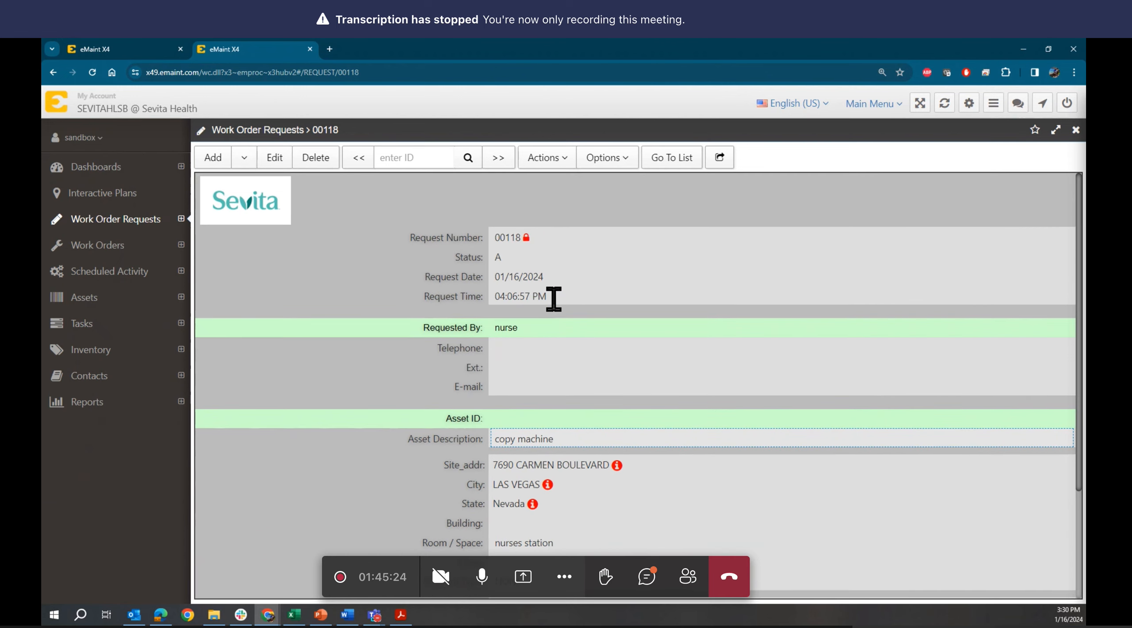
left_click(679, 167)
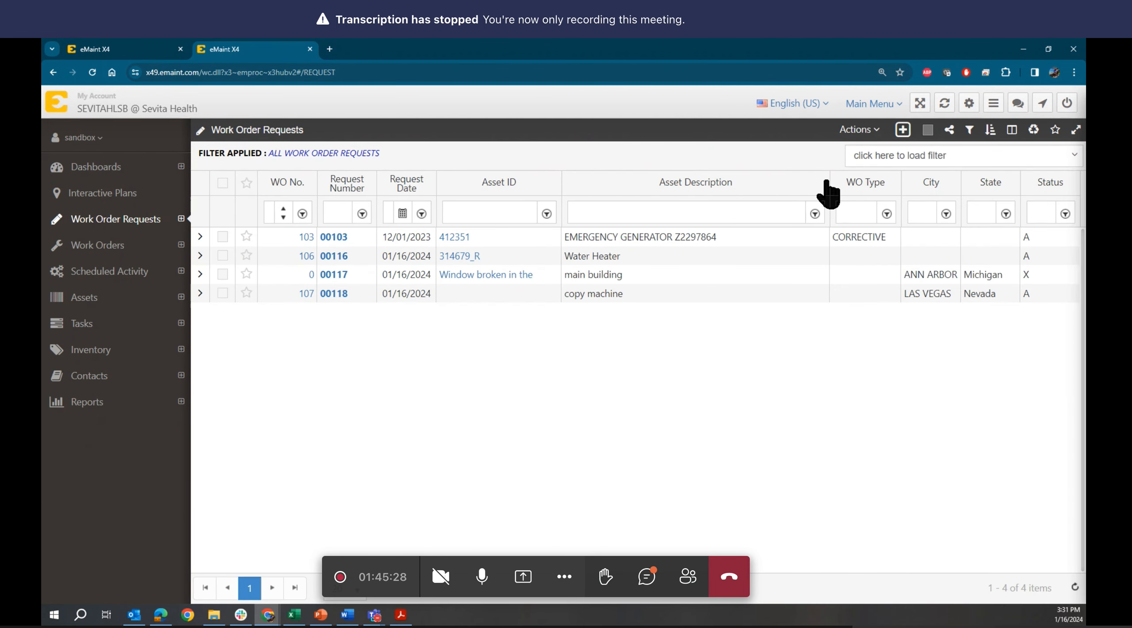
- Create request 00119 with the requester's name and e-mail, then open the Asset ID lookup
left_click(903, 129)
left_click(916, 146)
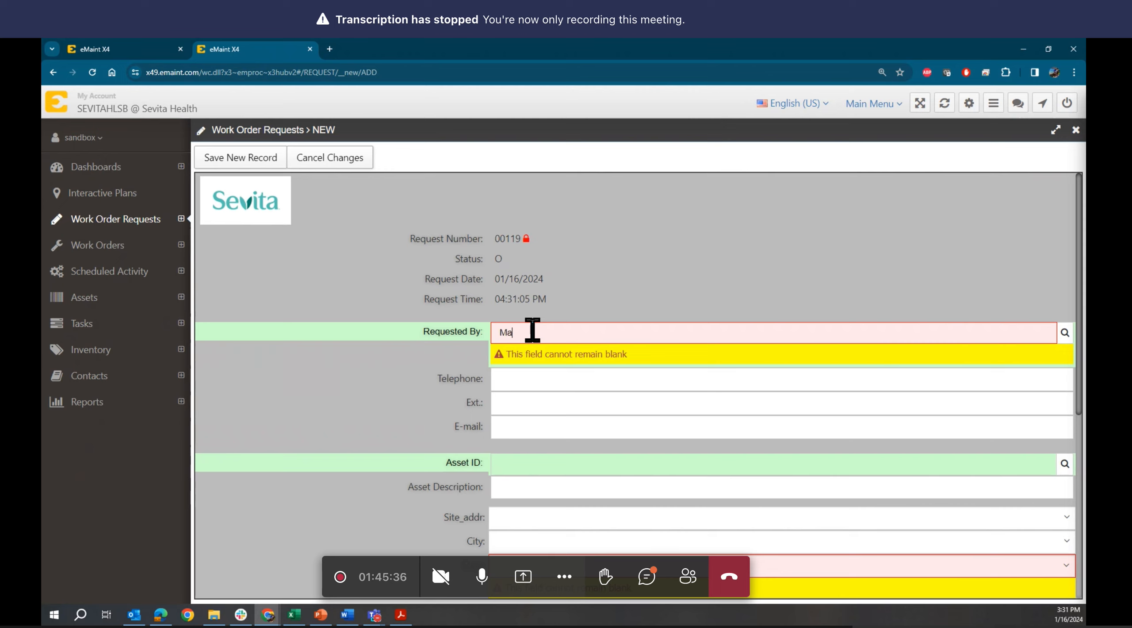
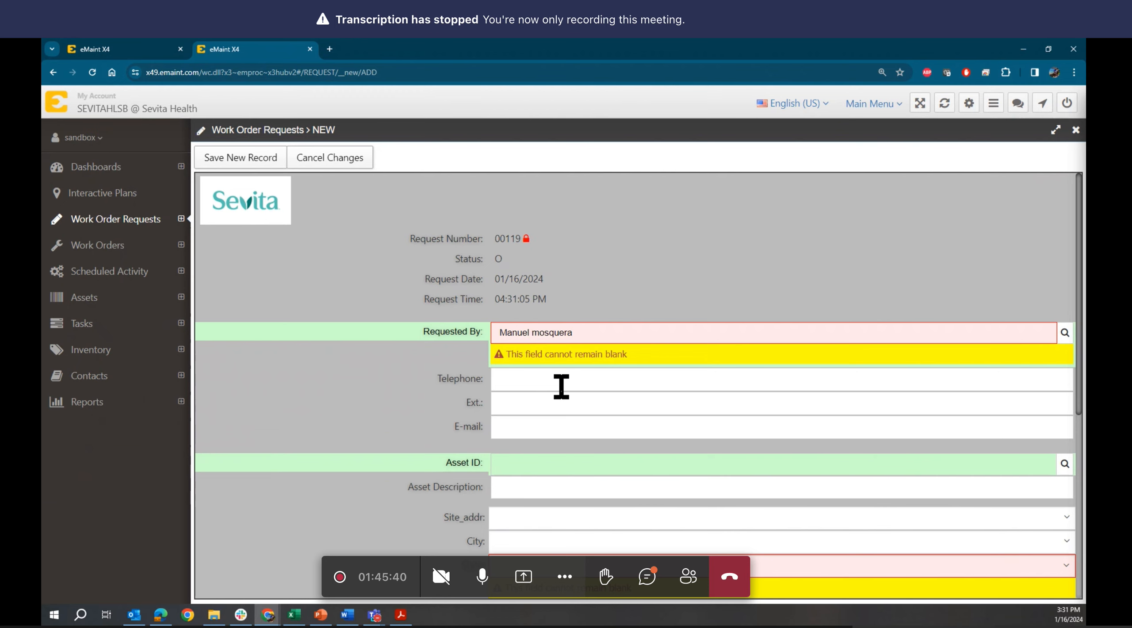
left_click(538, 428)
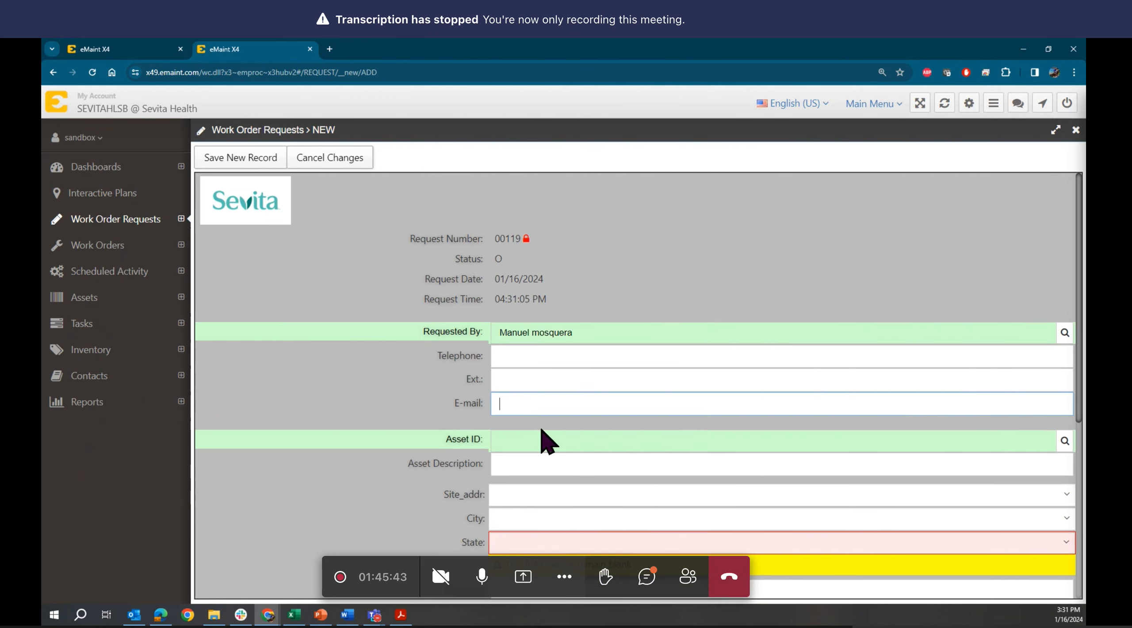
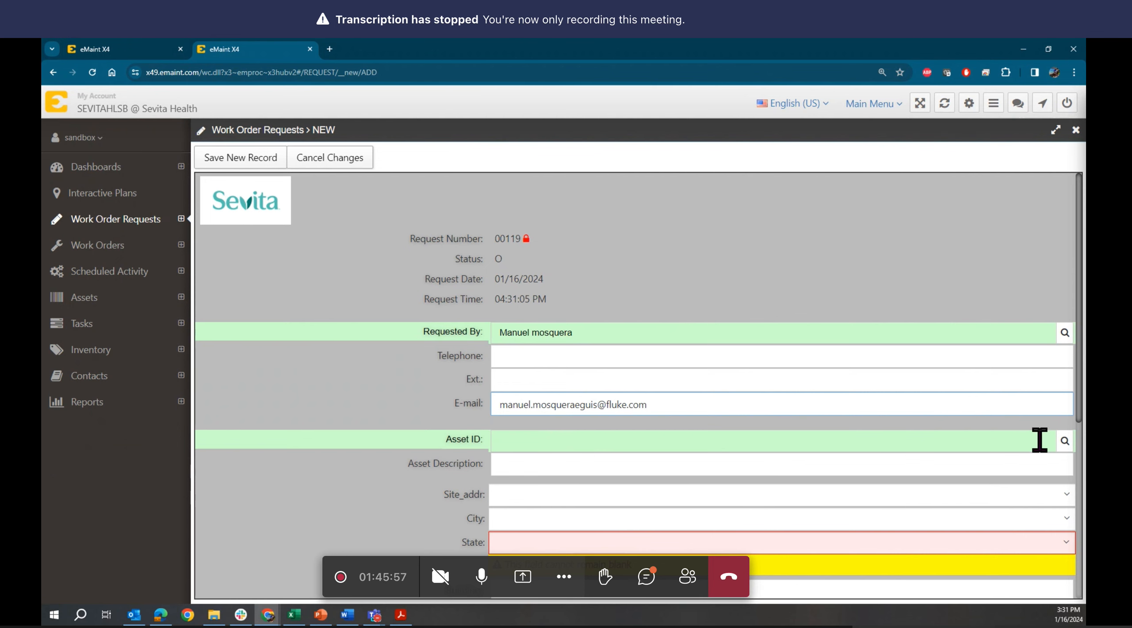
left_click(1064, 440)
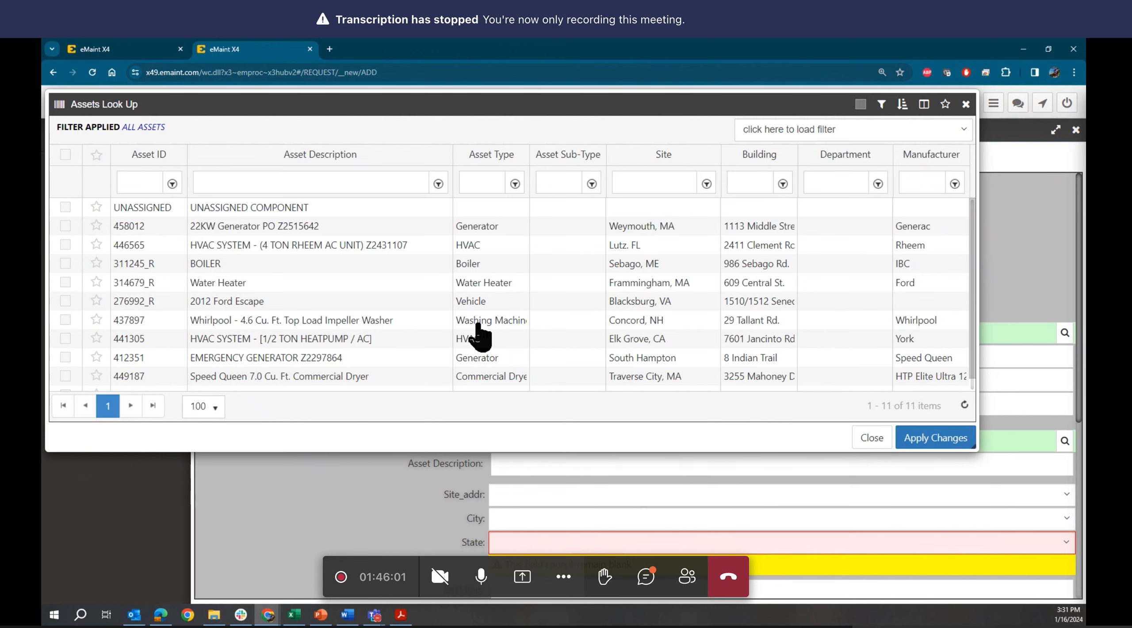
left_click(120, 46)
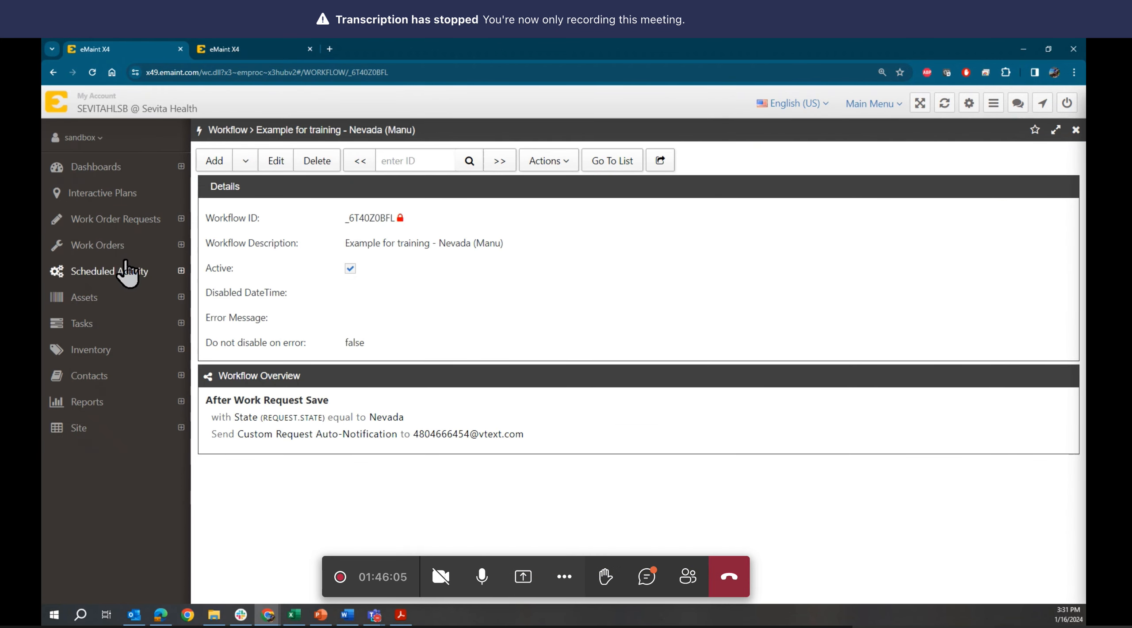
- Filter the asset lookup by description 'copy', then clear the filter to list all assets
left_click(66, 219)
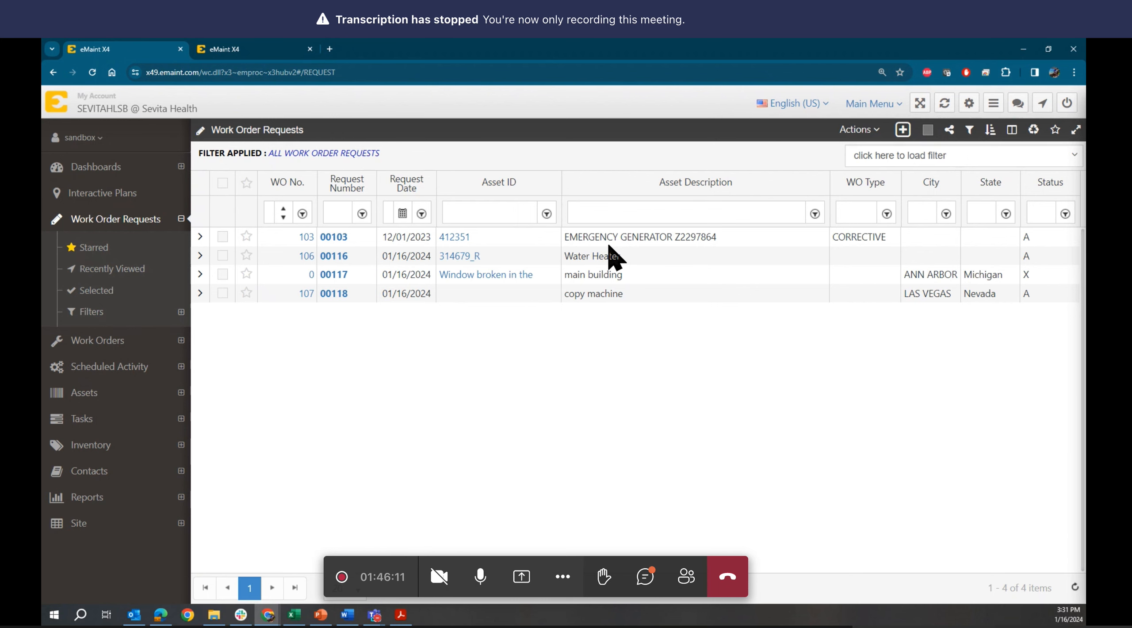
left_click(258, 51)
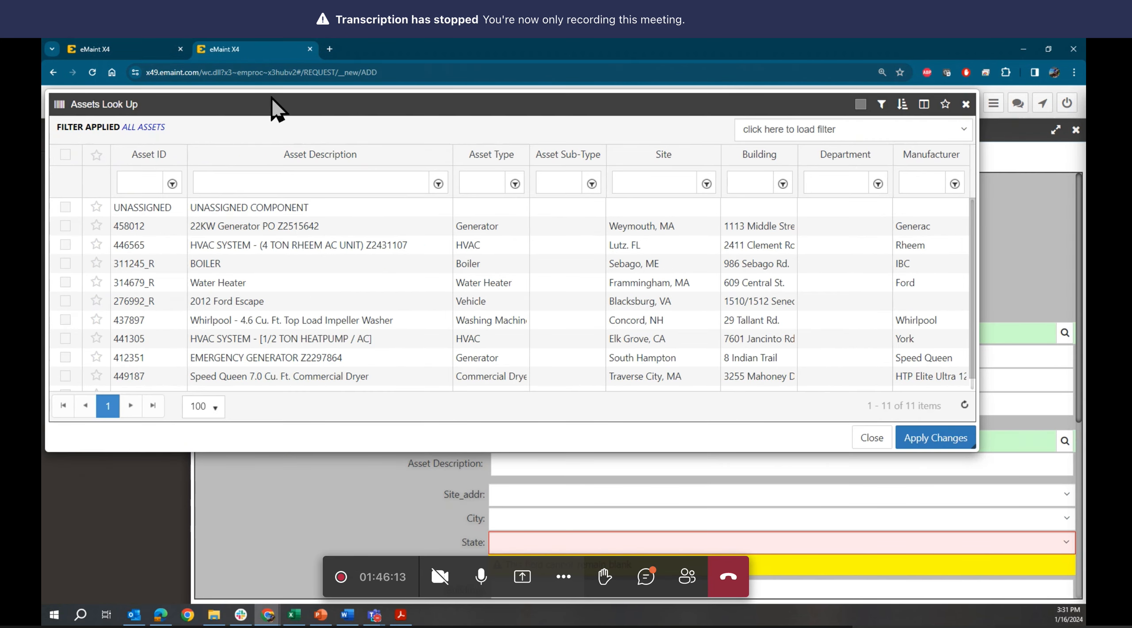
left_click(274, 181)
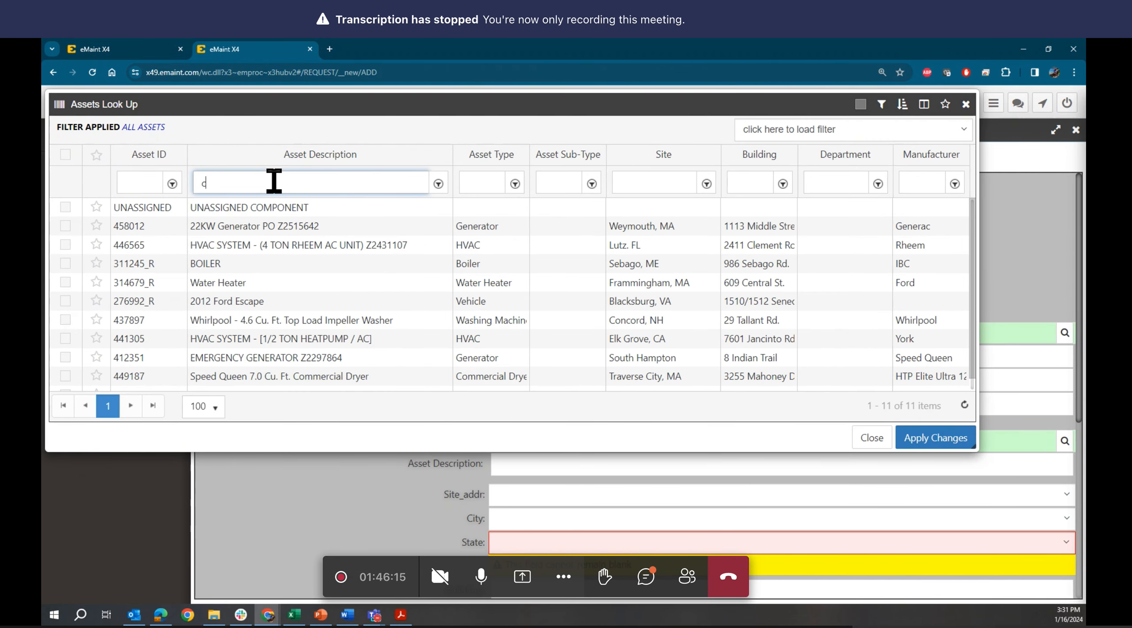
type("copy")
key("Return")
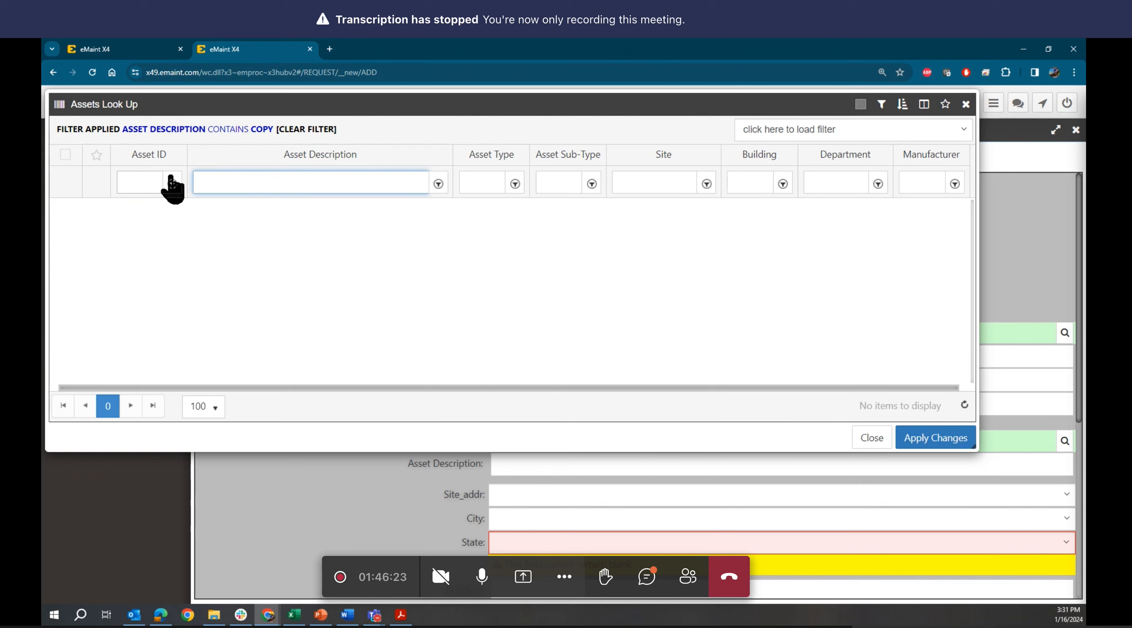
left_click(308, 130)
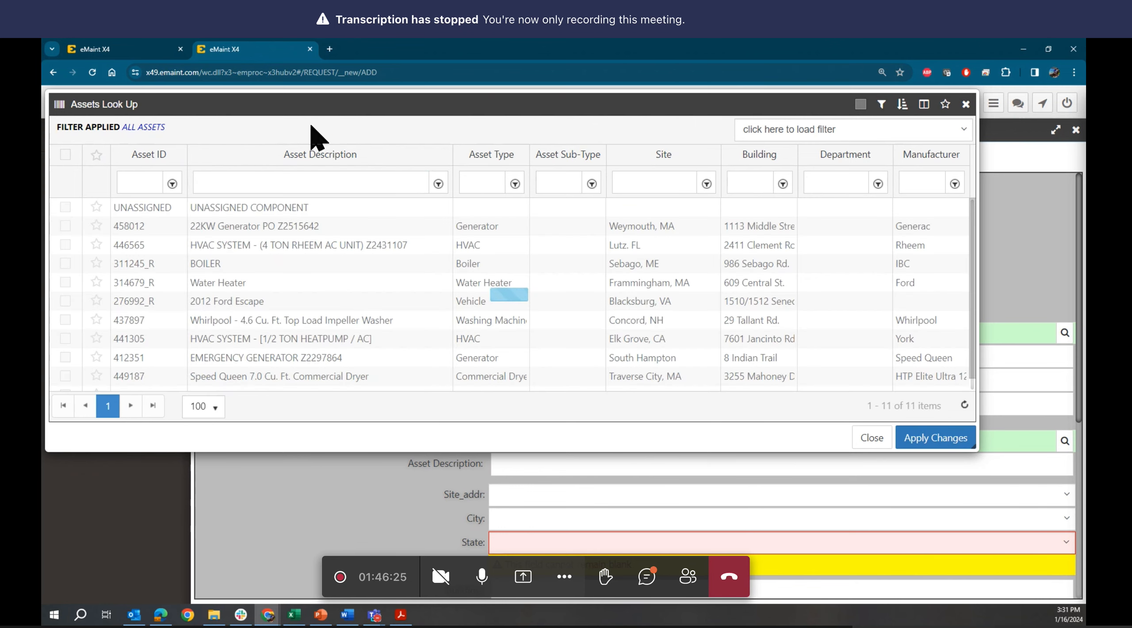
- Check the site address on existing request 00118
left_click(135, 51)
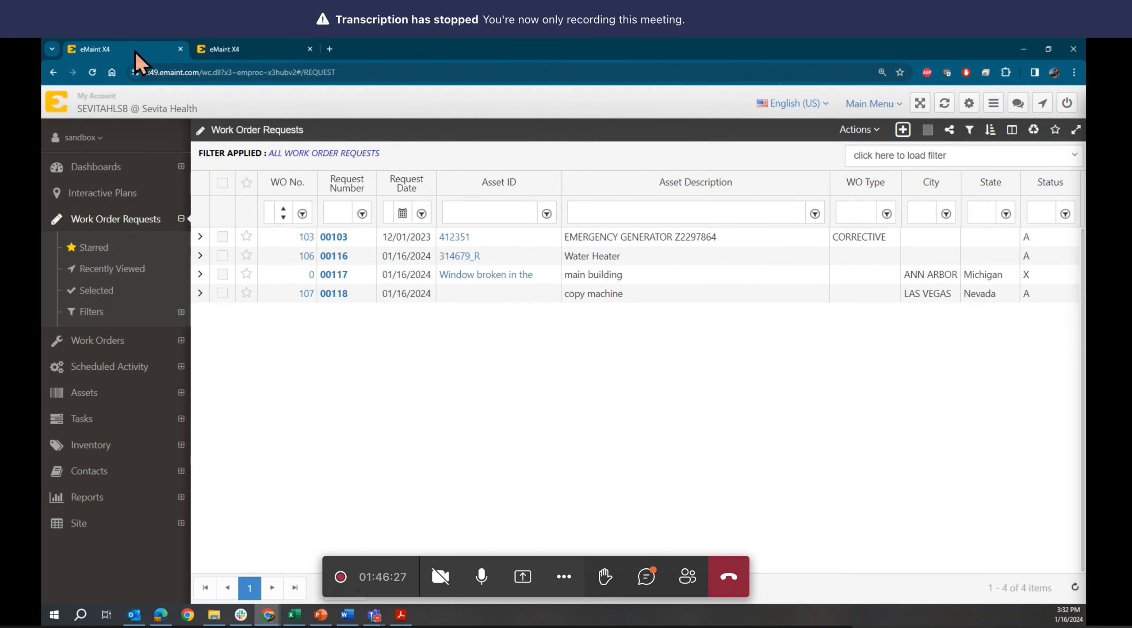
left_click(333, 294)
left_click(547, 465)
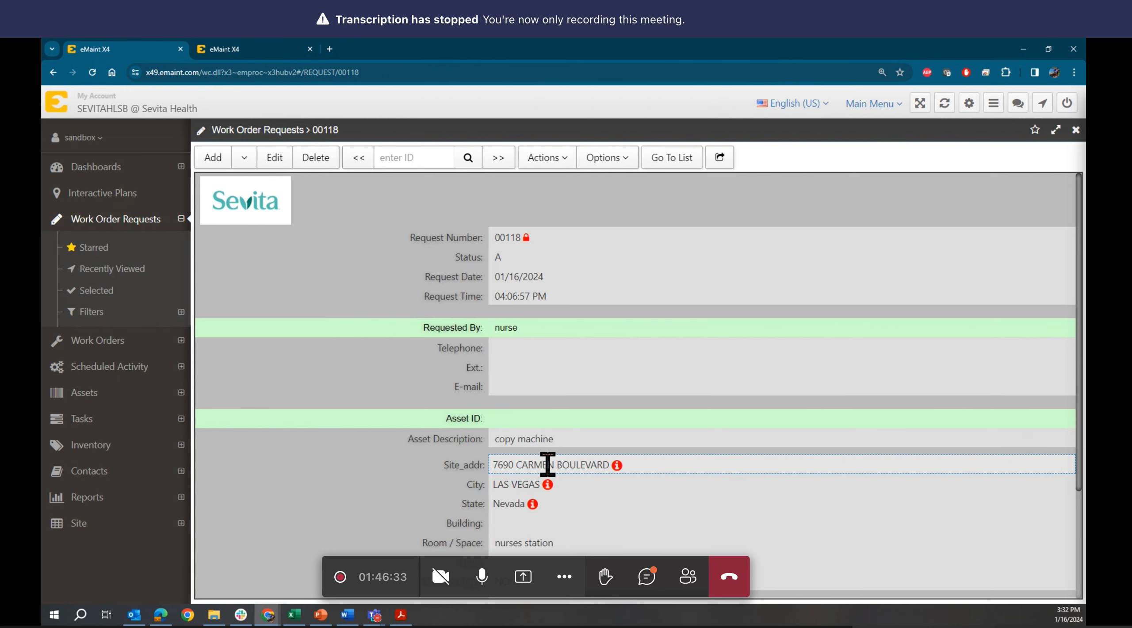
scroll(547, 465, "down", 1)
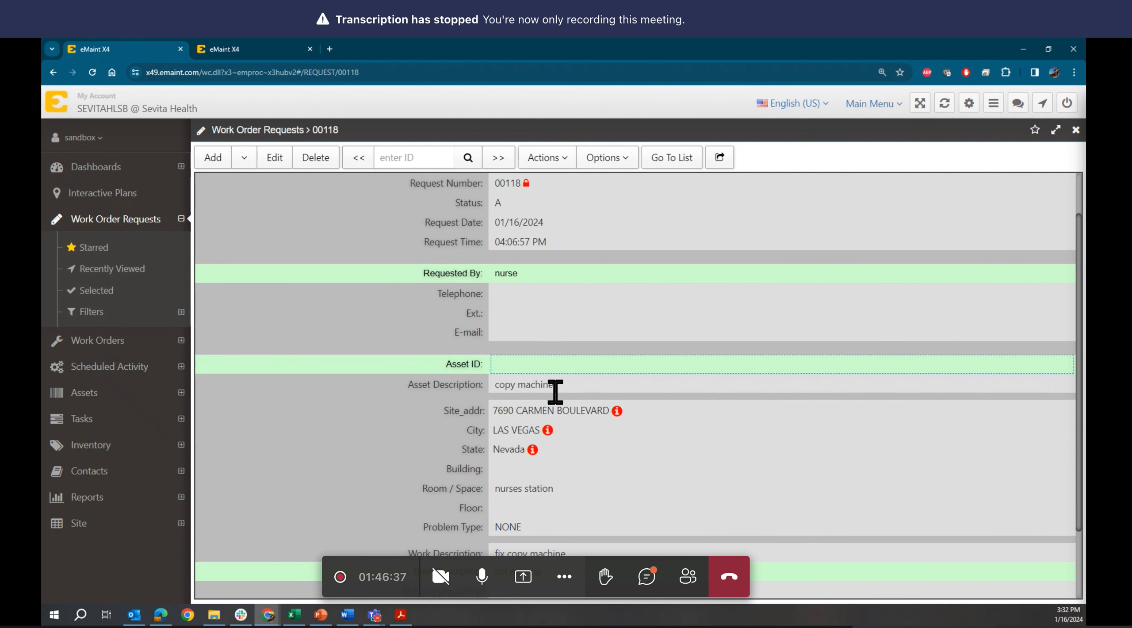
- Select Water Heater asset 314679_R and apply it to the new request
left_click(244, 46)
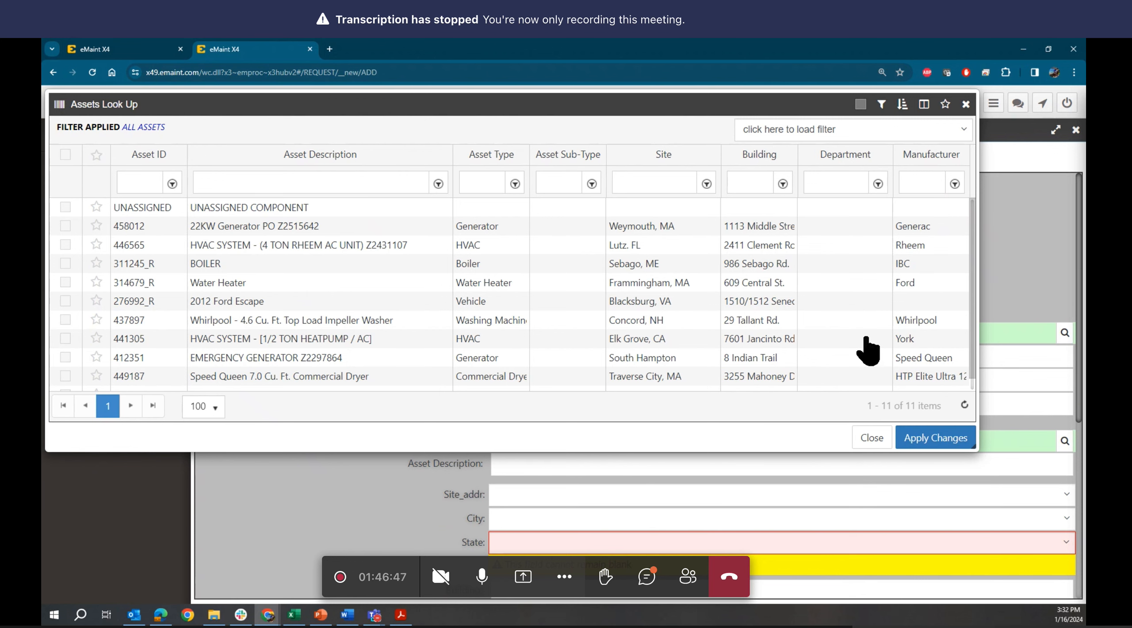
scroll(868, 350, "down", 1)
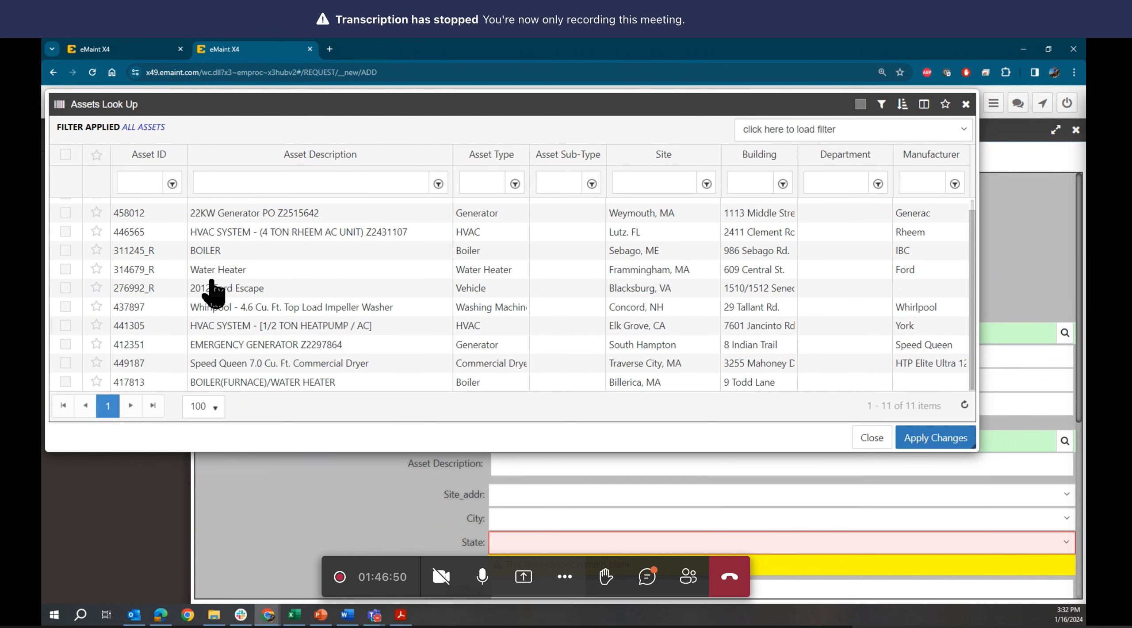
left_click(234, 271)
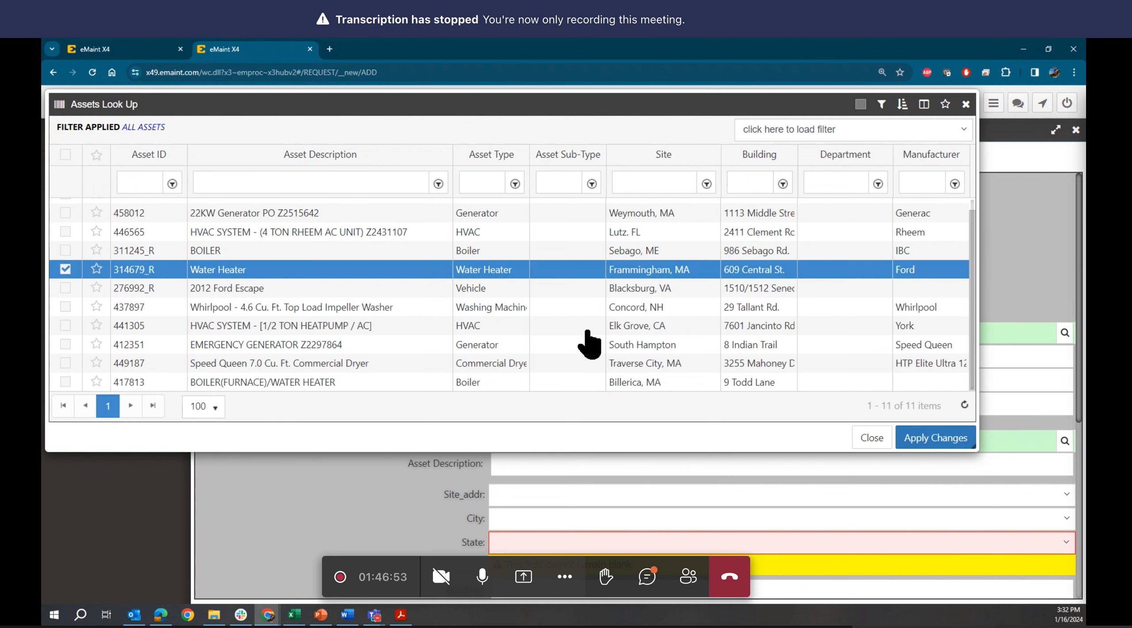
left_click(924, 439)
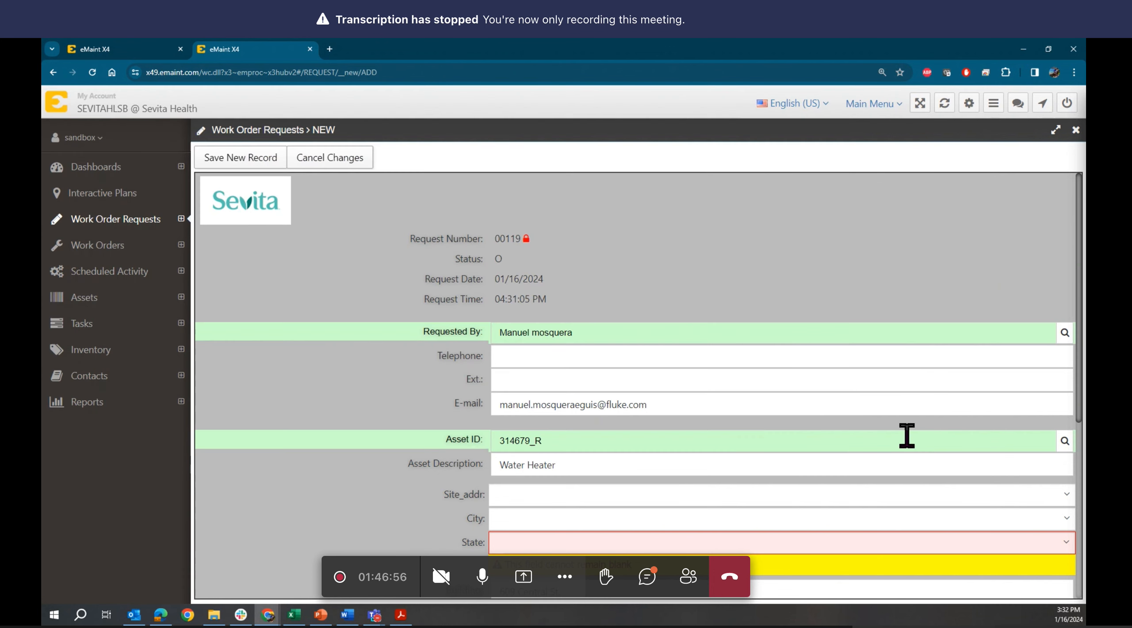
left_click(519, 493)
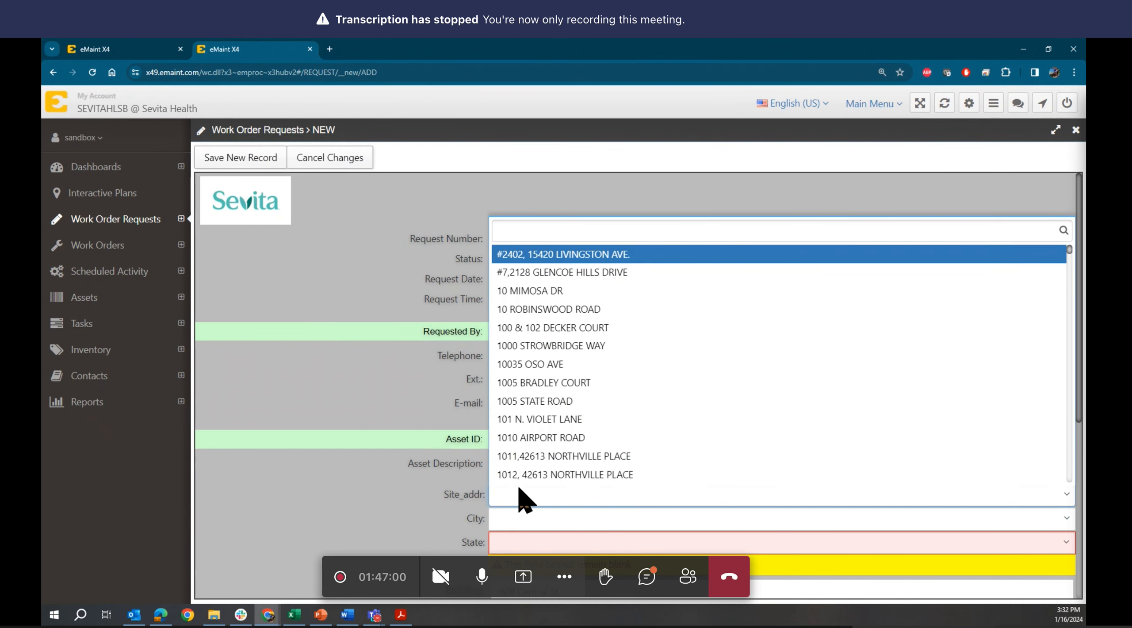
left_click(146, 44)
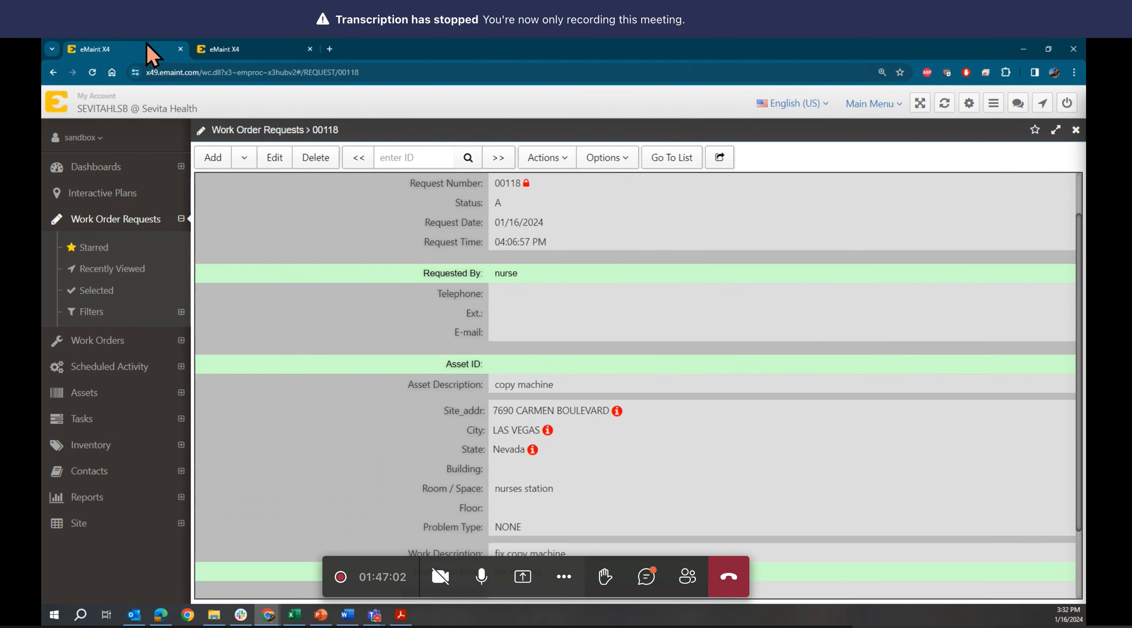
left_click(282, 47)
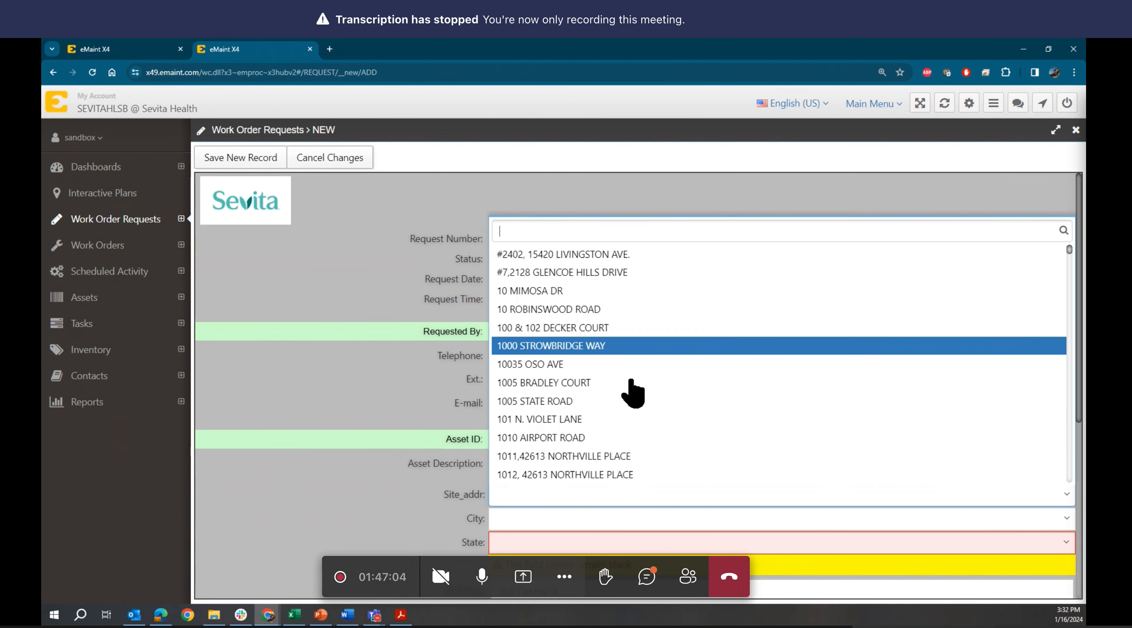
type("car")
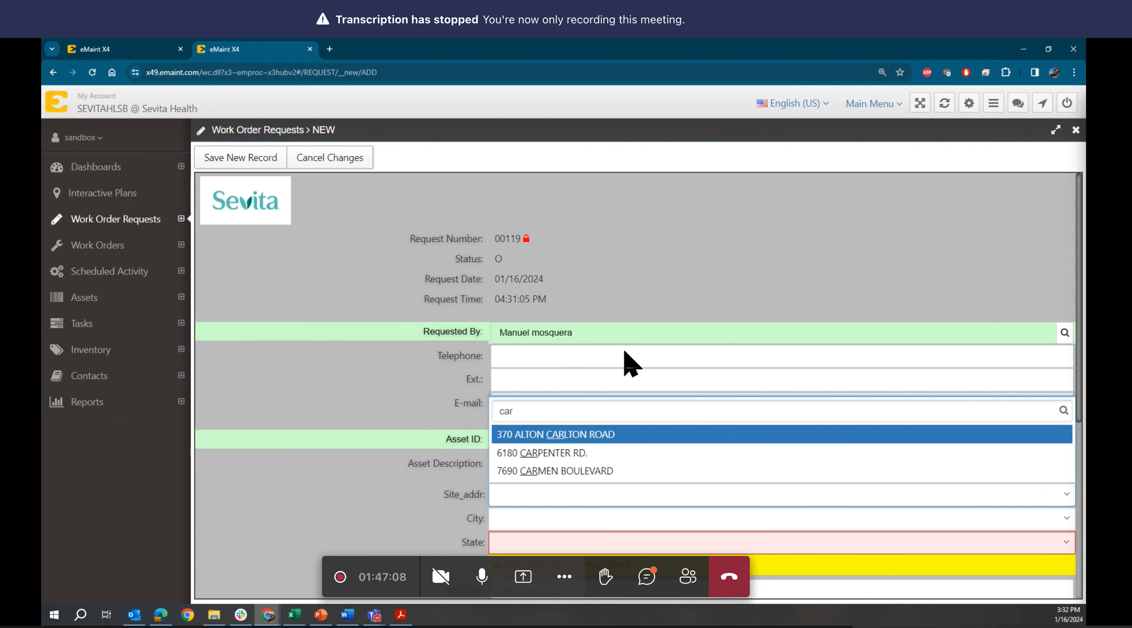
left_click(600, 470)
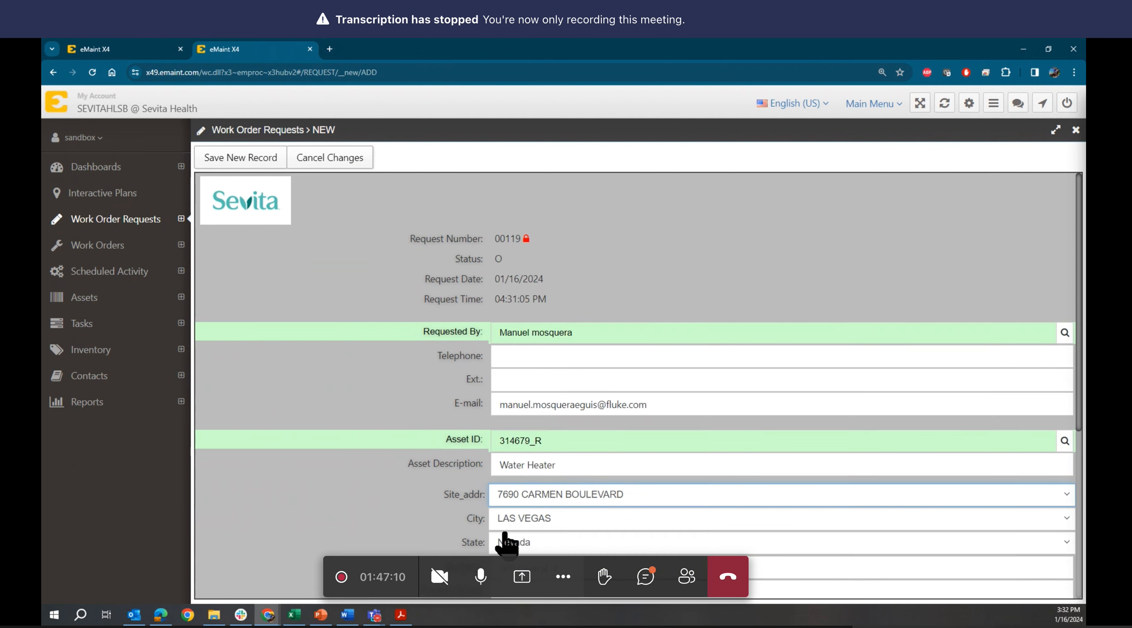
- Set problem type ELECTRICAL and brief description 'change the connector for the network'
scroll(455, 548, "down", 6)
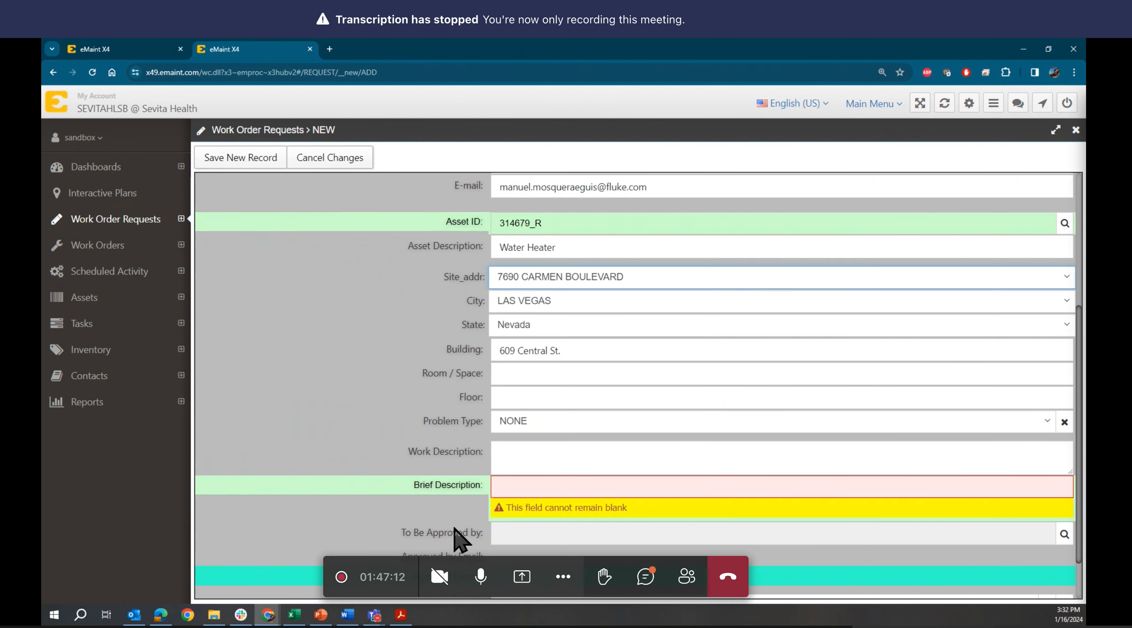
left_click(524, 367)
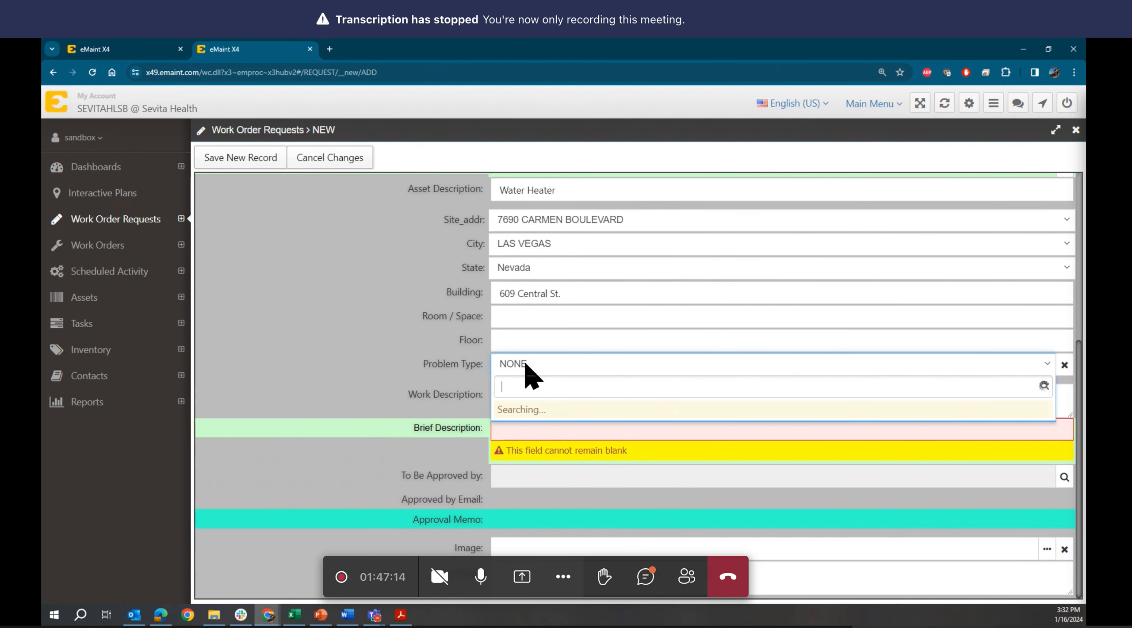
left_click(531, 414)
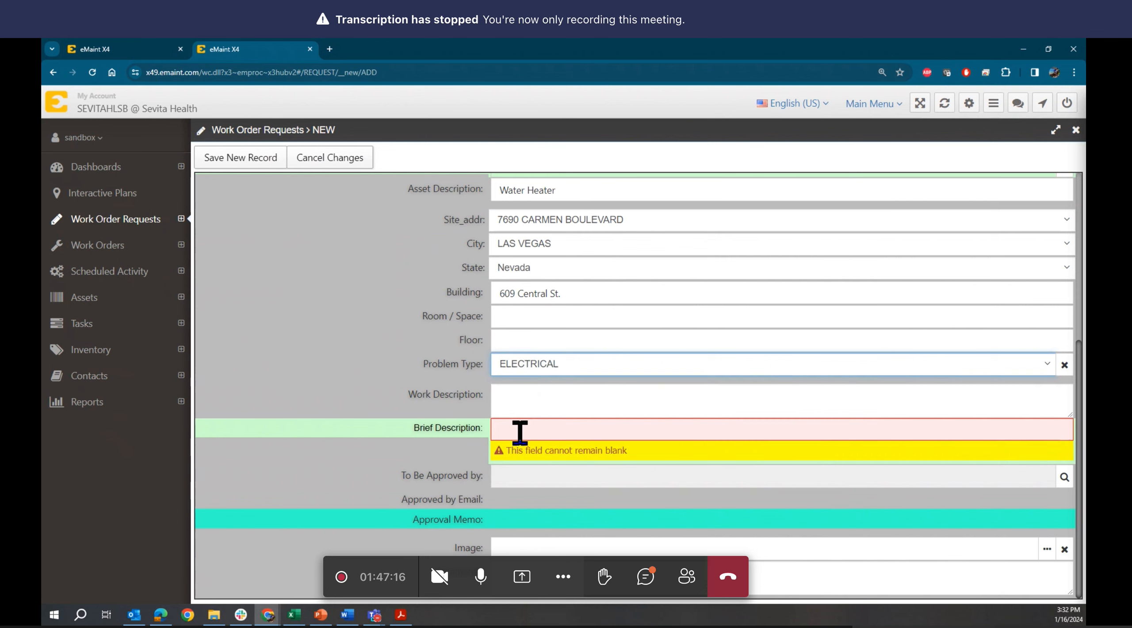
left_click(518, 428)
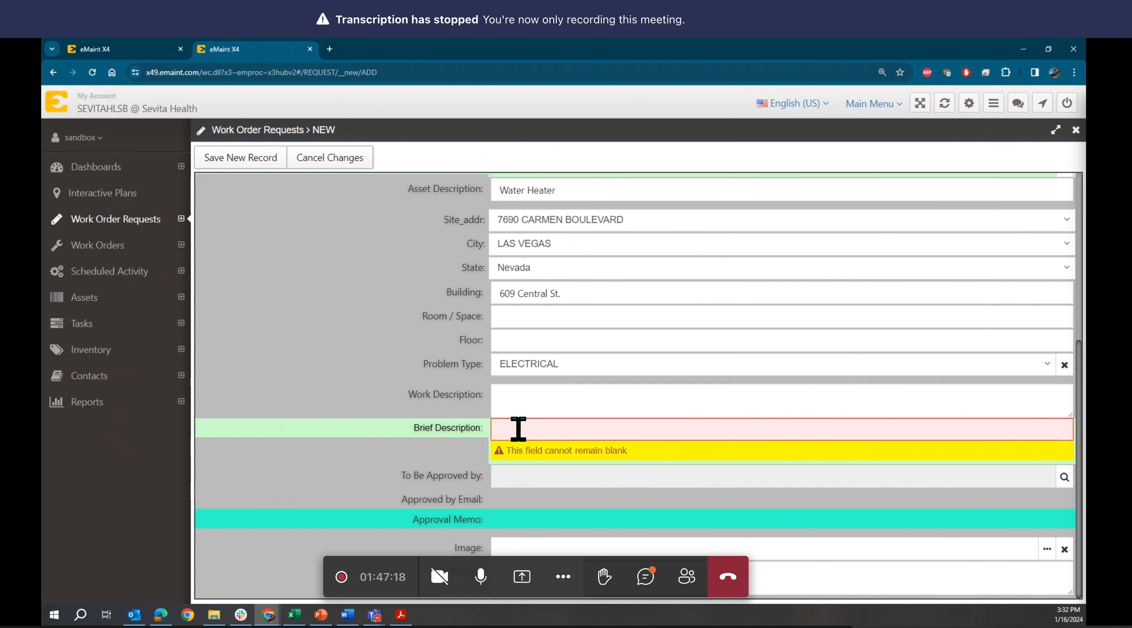
type("change")
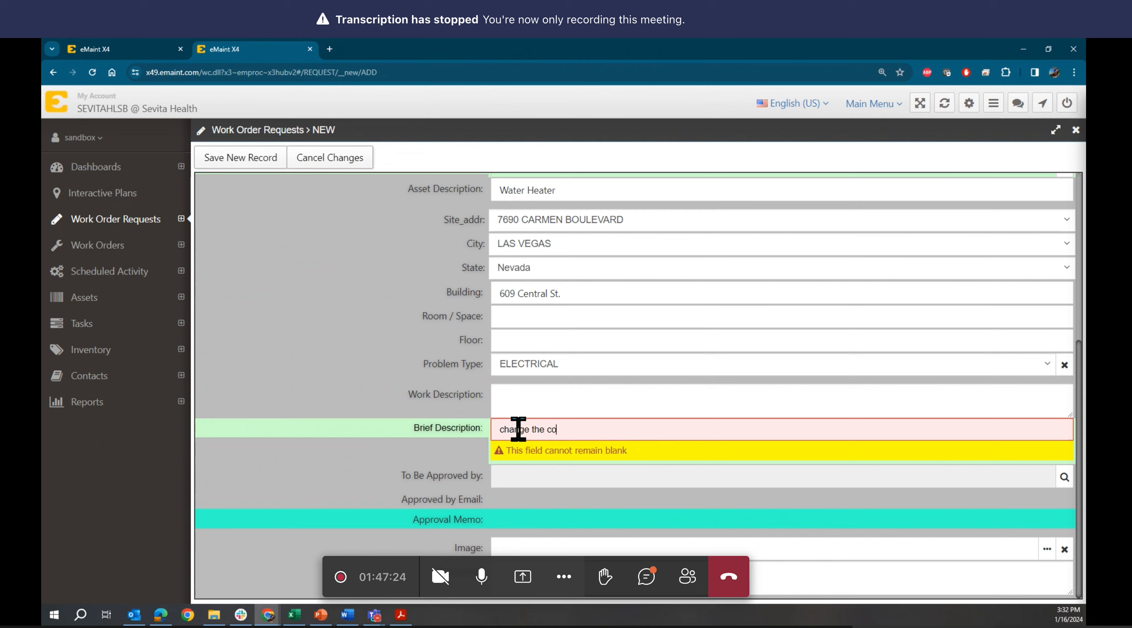
type("the co")
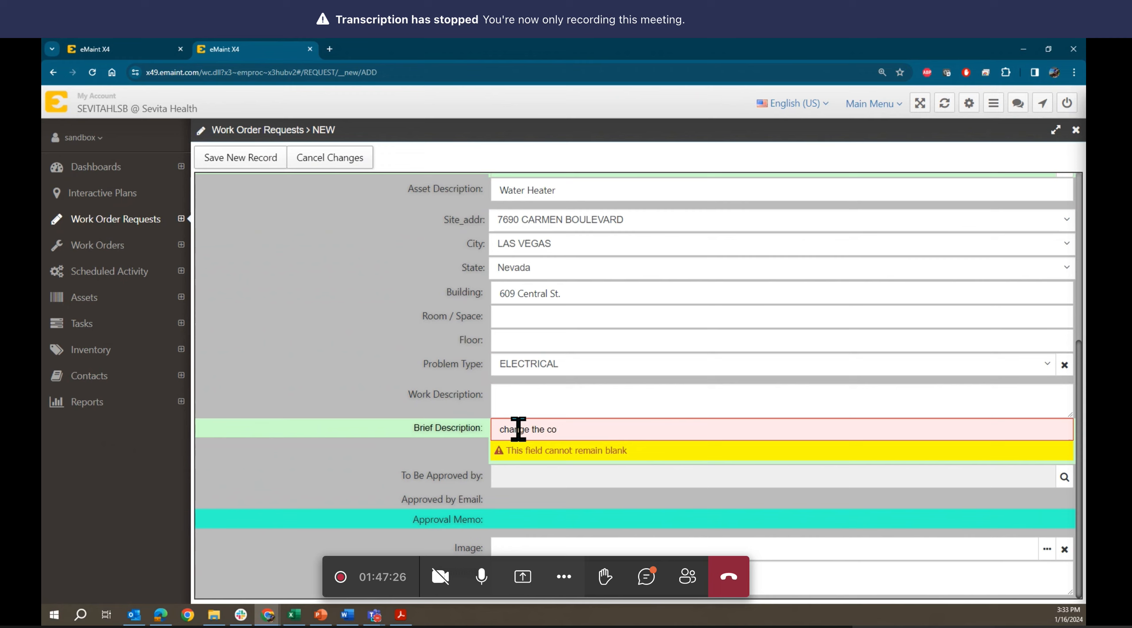
type("nnector for ")
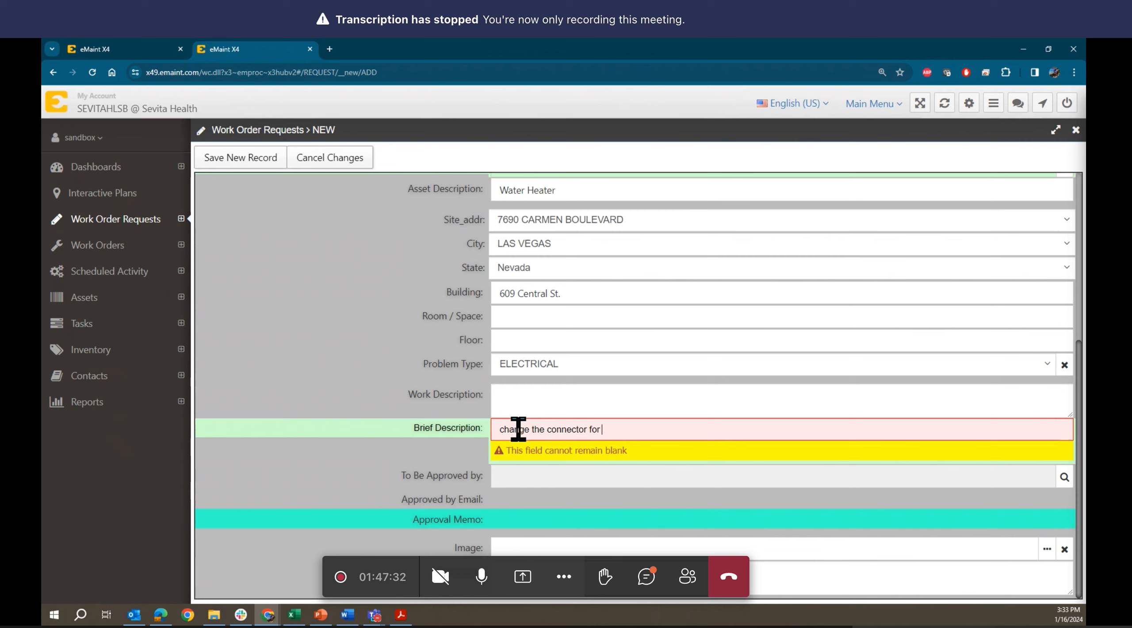
type("the network")
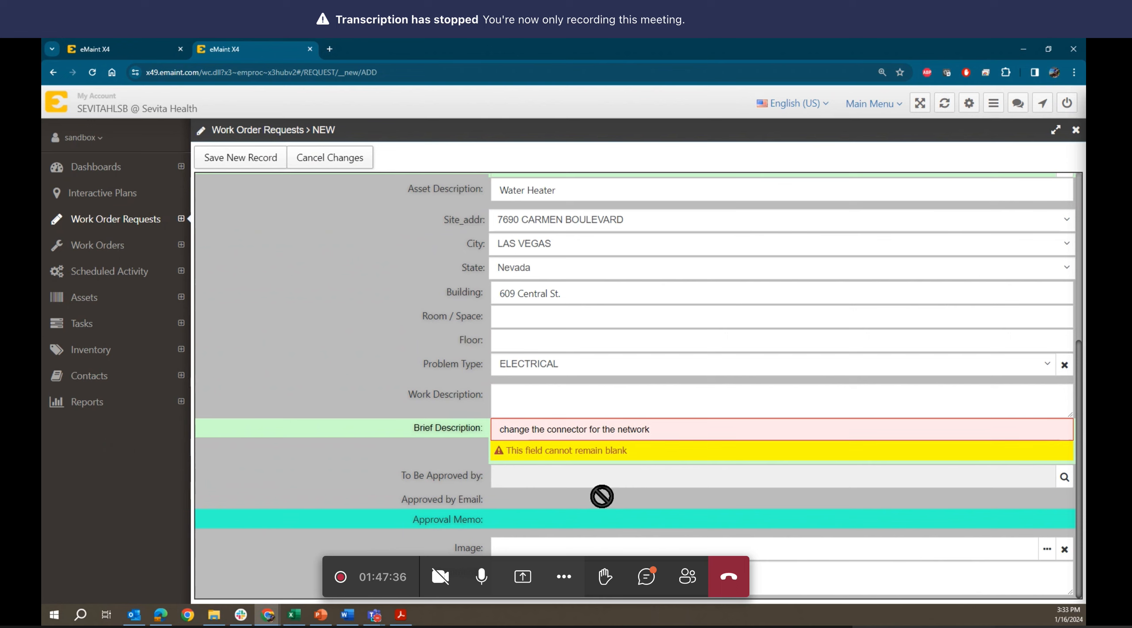
- Enter the work description Test and save the request as record 00119
left_click(537, 403)
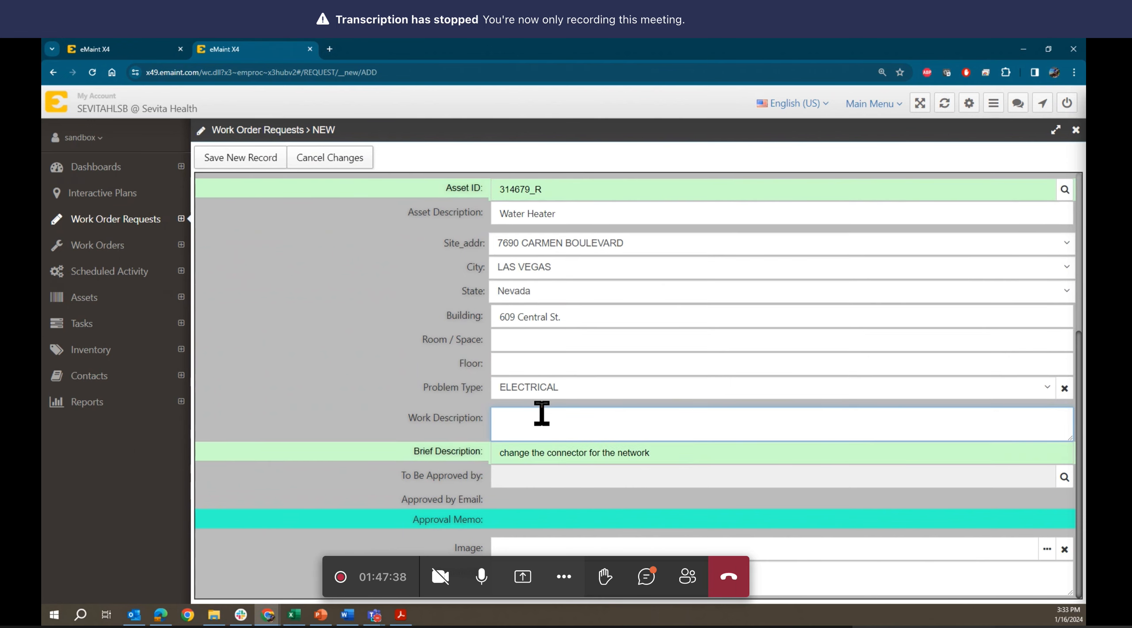
type("Test")
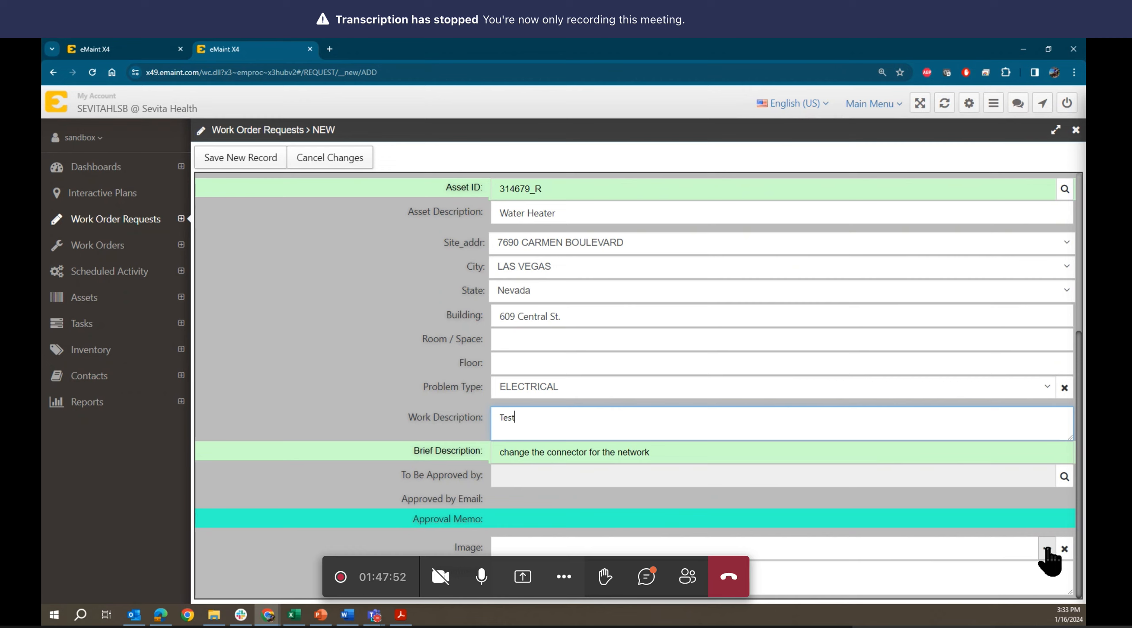
left_click(235, 155)
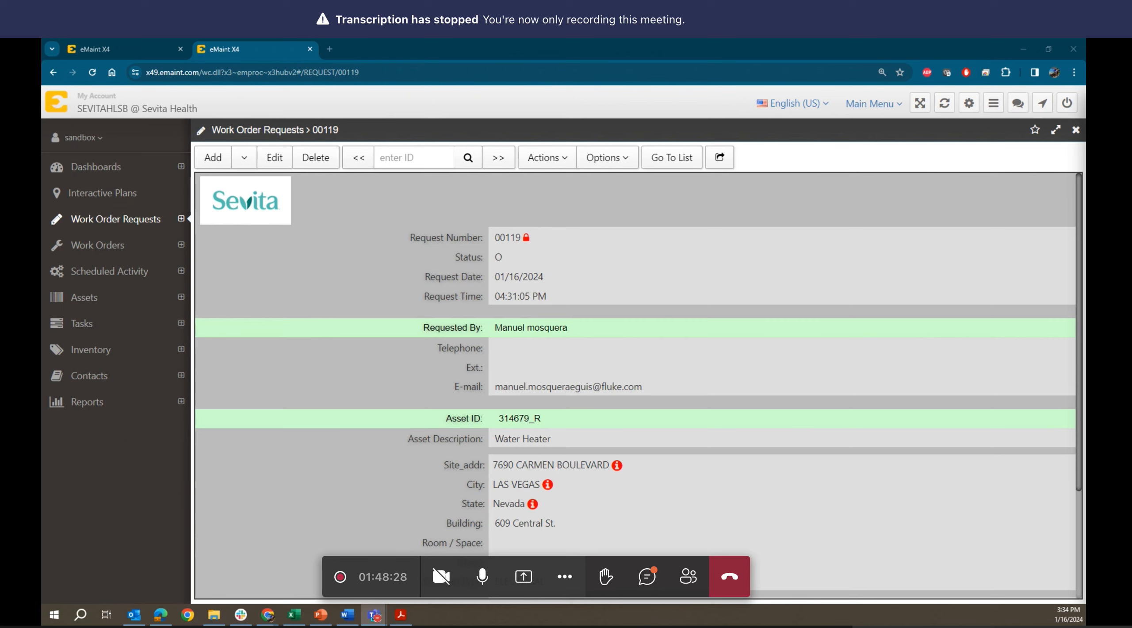
- Filter workflows by the author's name in the workflow manager and open workflow _6T40Z0BFL
left_click(98, 50)
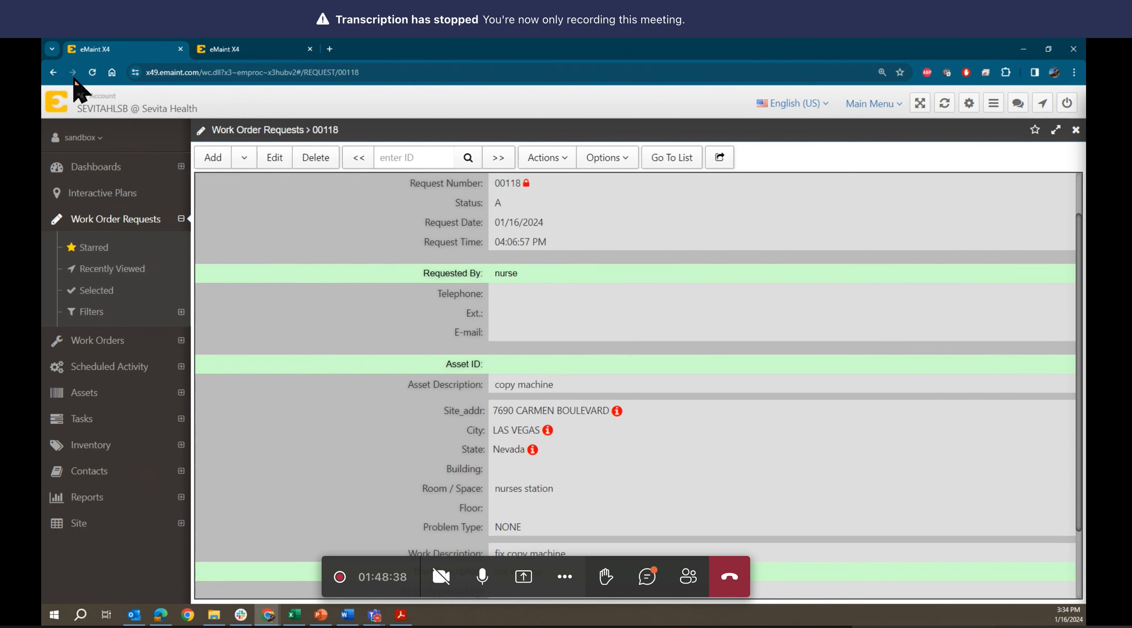
left_click(76, 139)
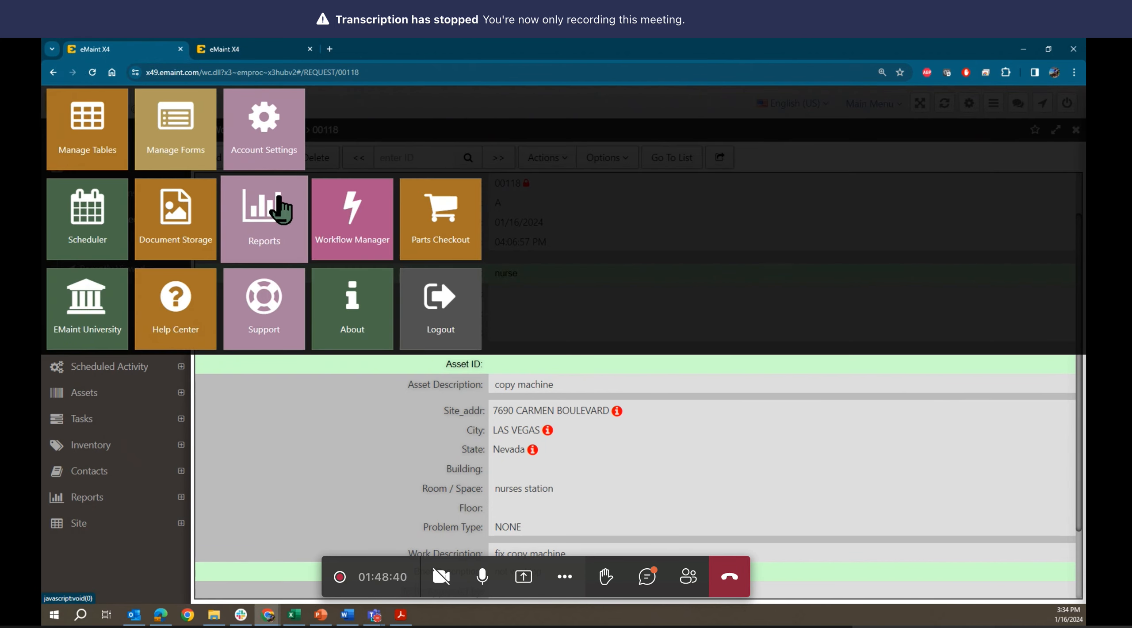
left_click(367, 235)
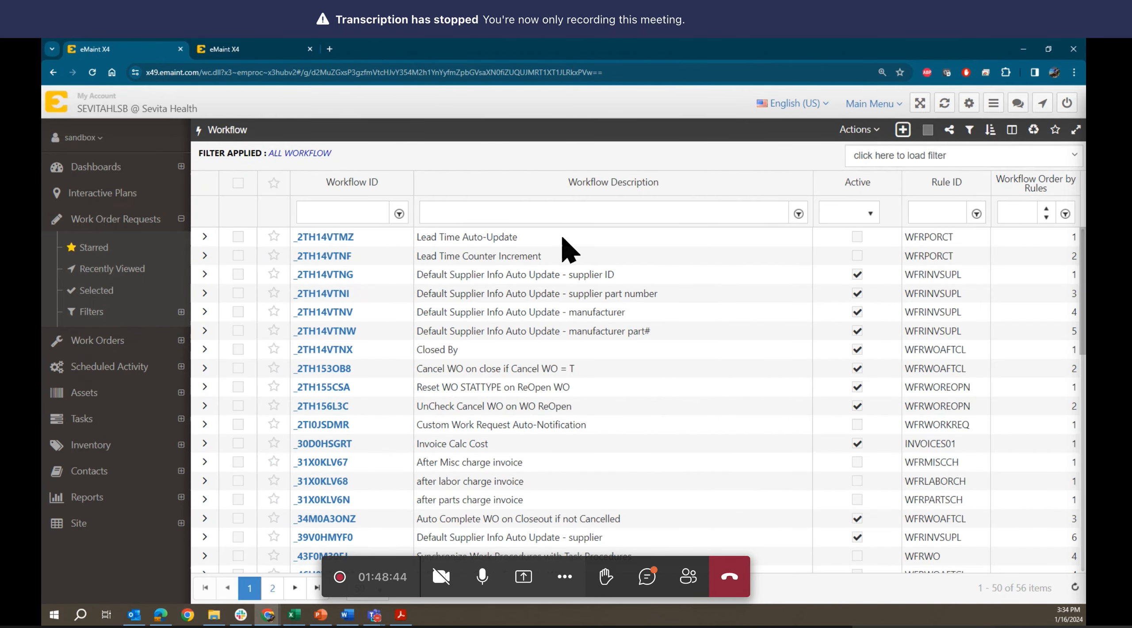
left_click(543, 207)
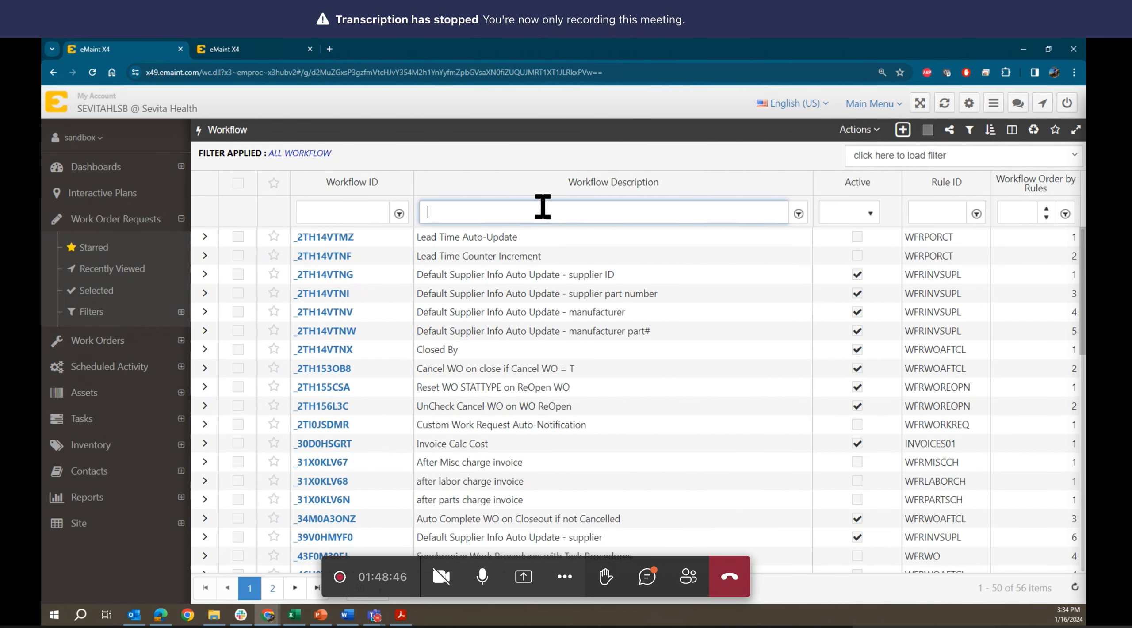
type("manu")
key("Return")
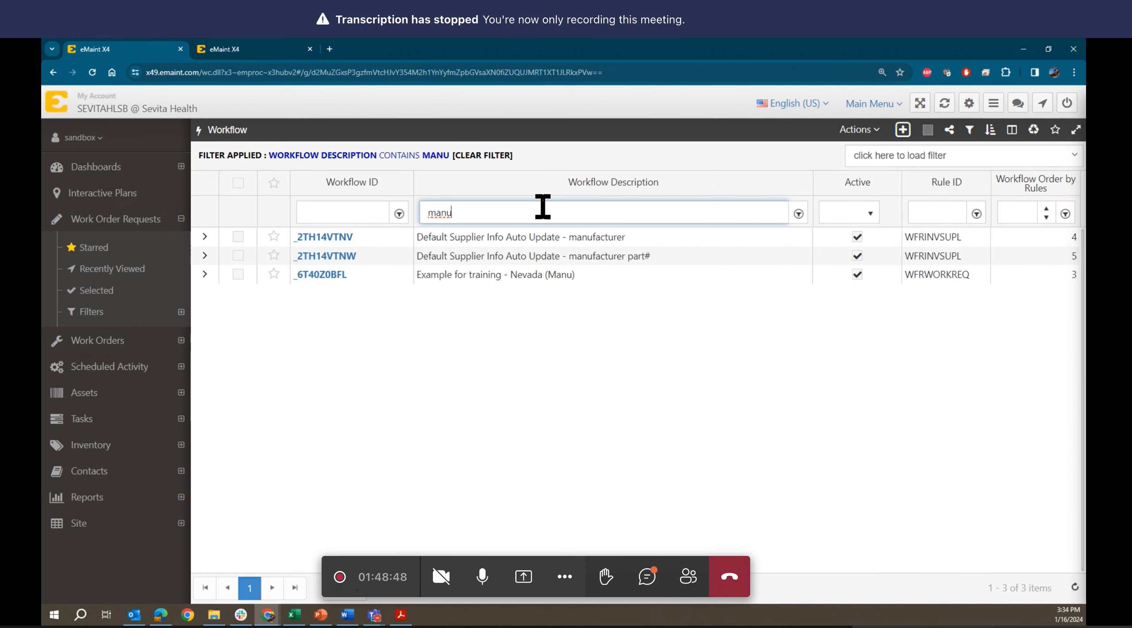
left_click(322, 275)
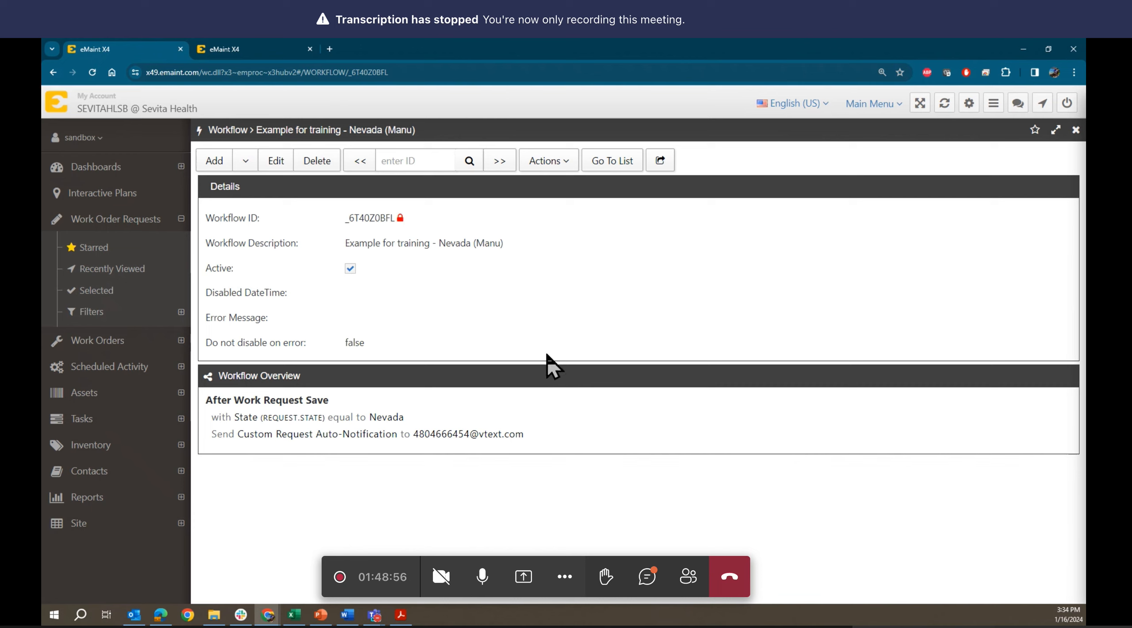
- Make the Nevada workflow editable and open the Select Email Address chooser for its Send action's recipient
left_click(244, 161)
left_click(276, 161)
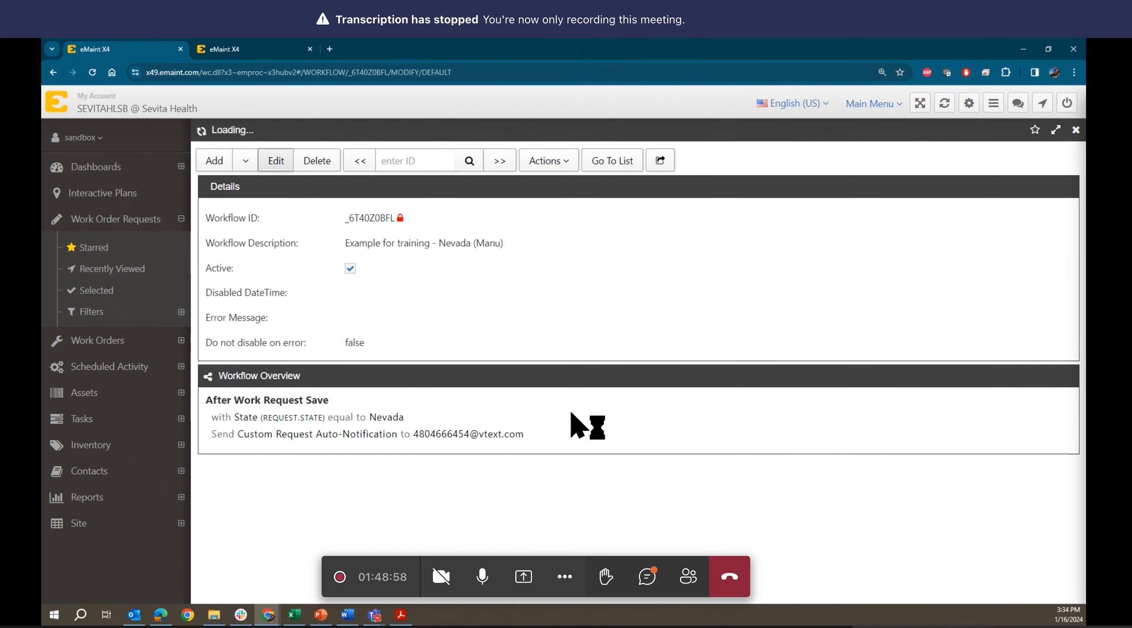
scroll(564, 476, "down", 1)
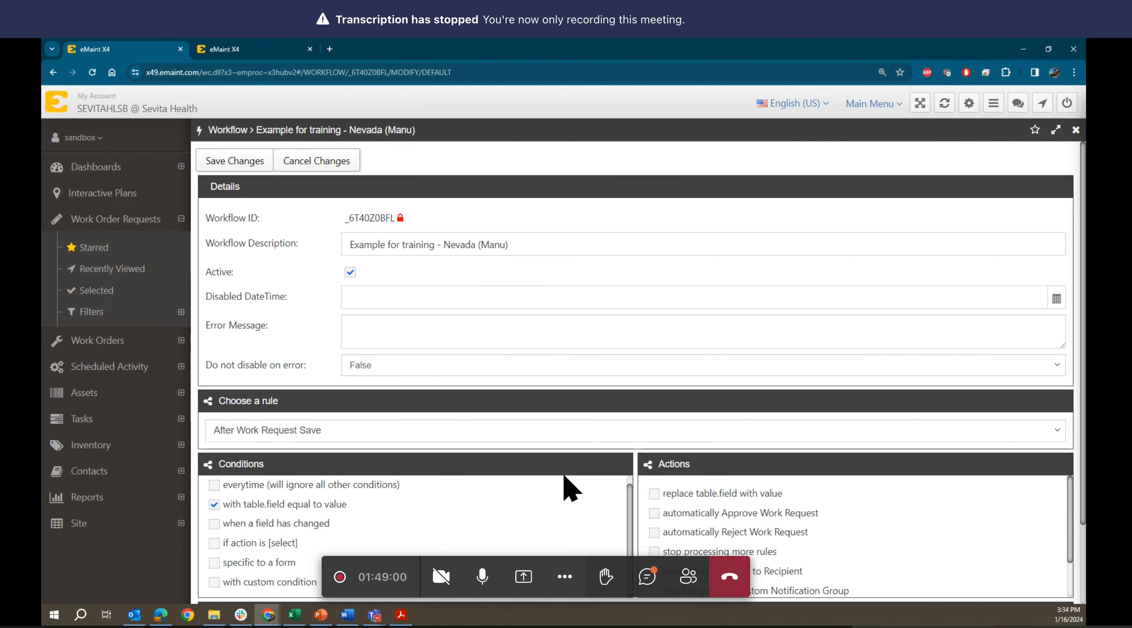
scroll(565, 476, "up", 1)
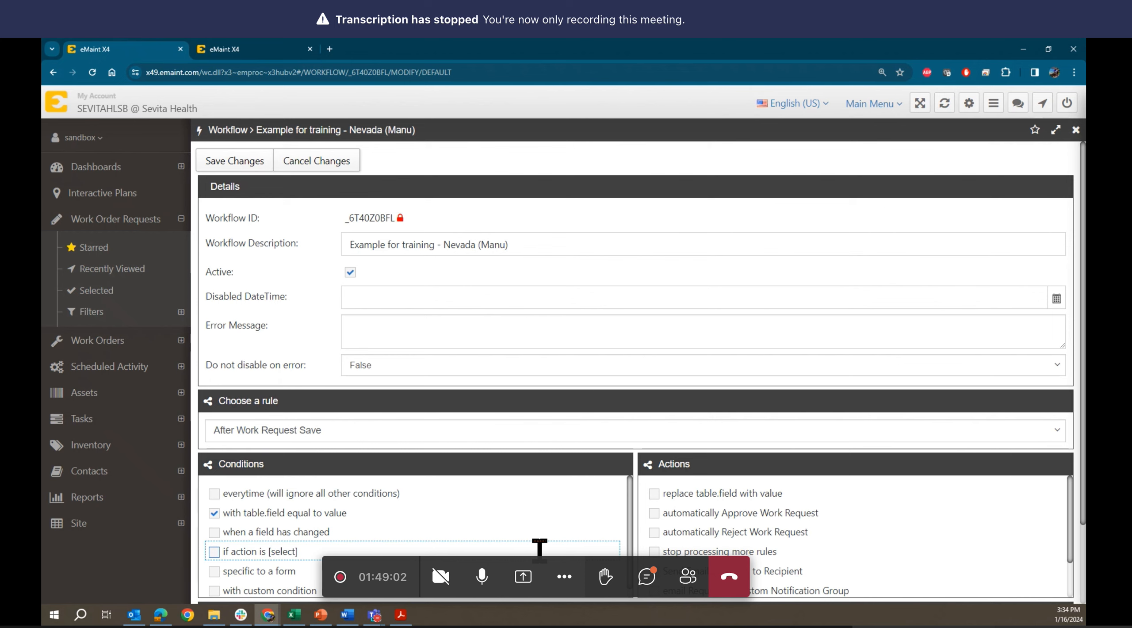
scroll(905, 557, "down", 1)
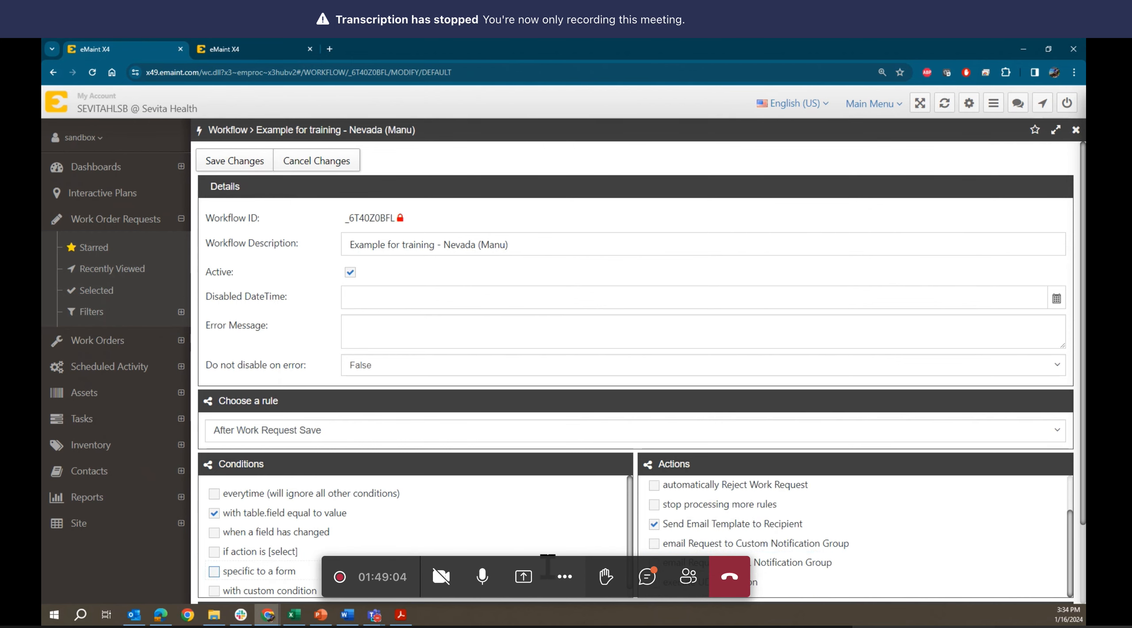
scroll(664, 404, "down", 1)
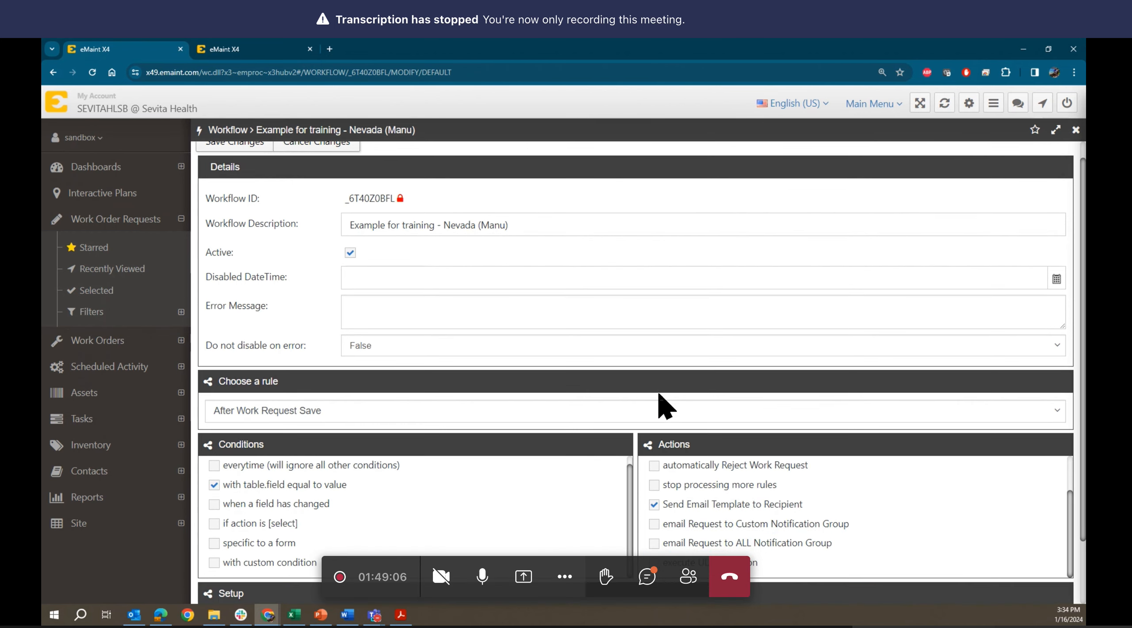
scroll(663, 405, "down", 2)
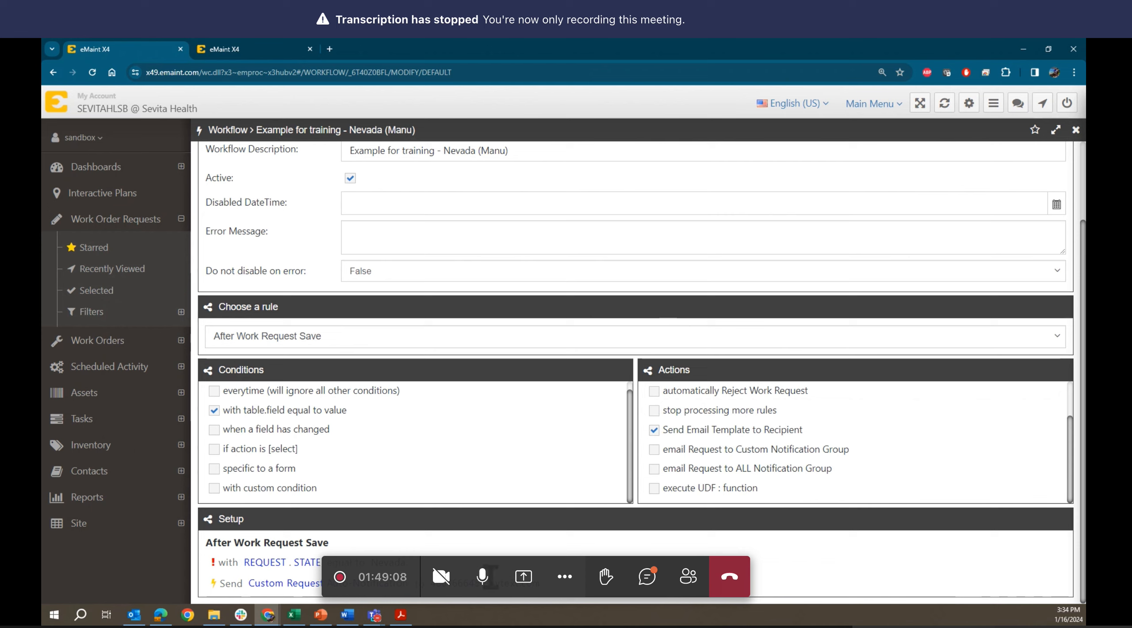
left_click(541, 580)
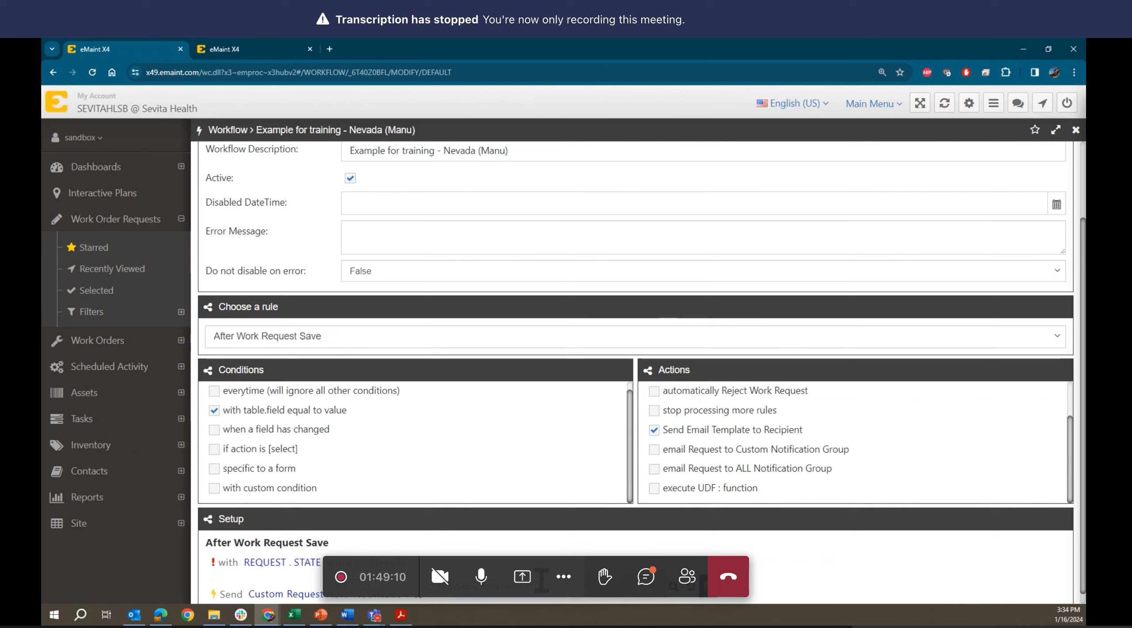
left_click(675, 592)
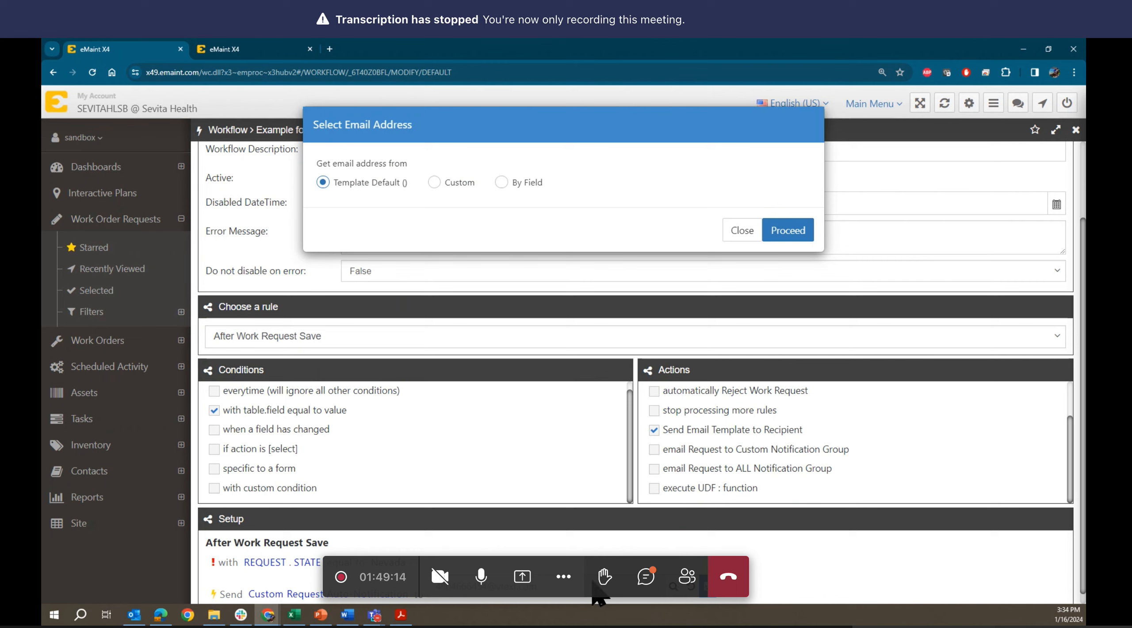
left_click(741, 231)
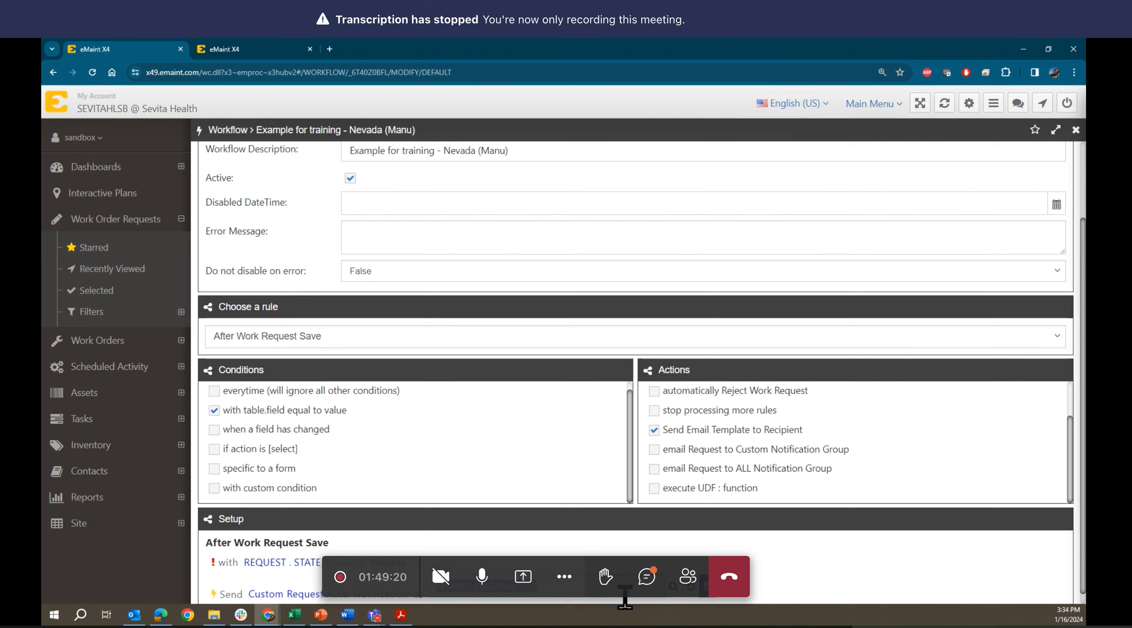
left_click(674, 591)
left_click(432, 184)
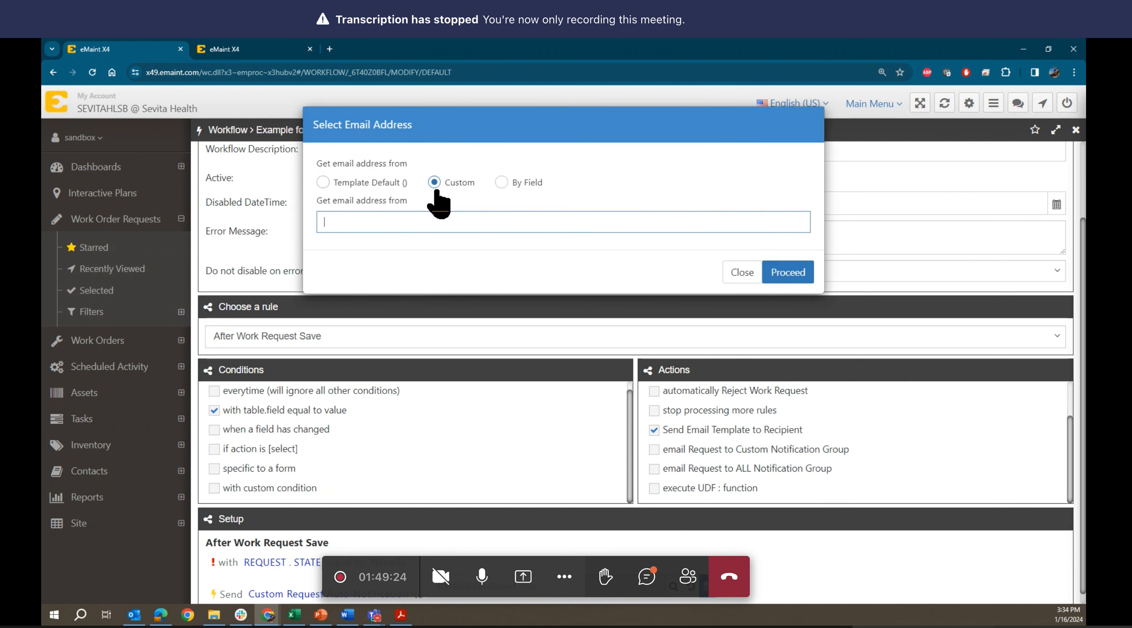
key("ctrl+v")
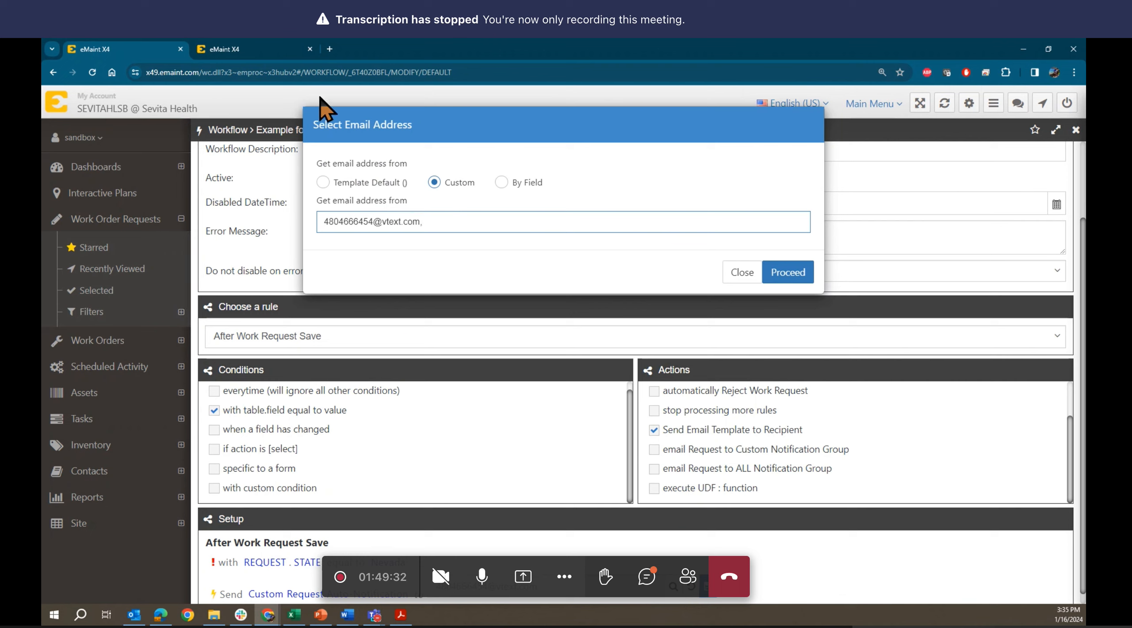
mouse_move(212, 47)
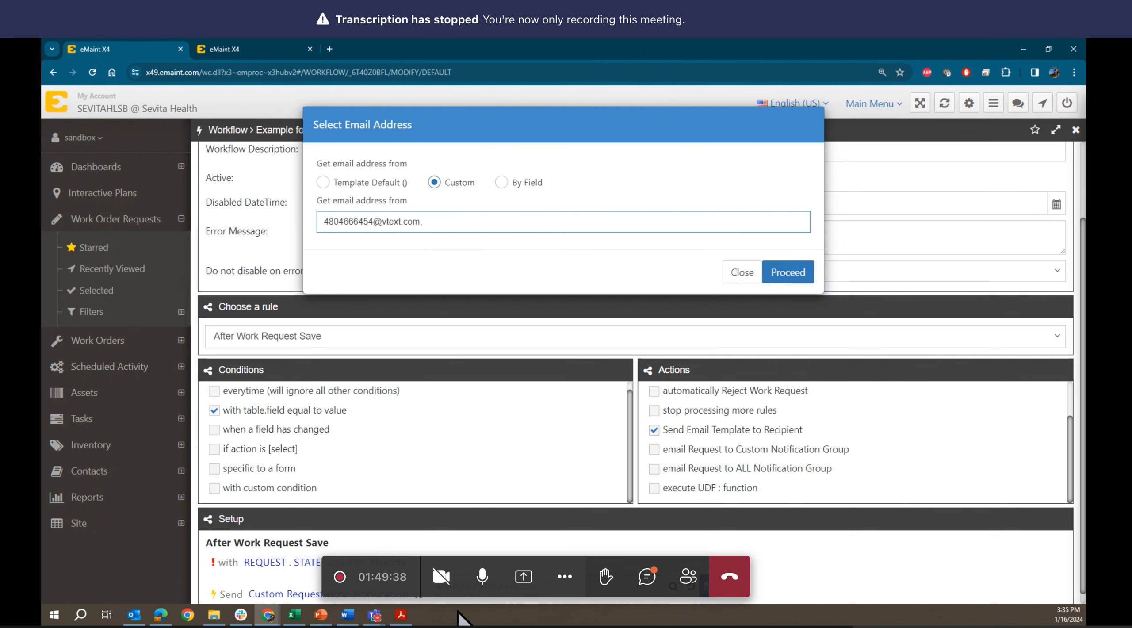
left_click(401, 615)
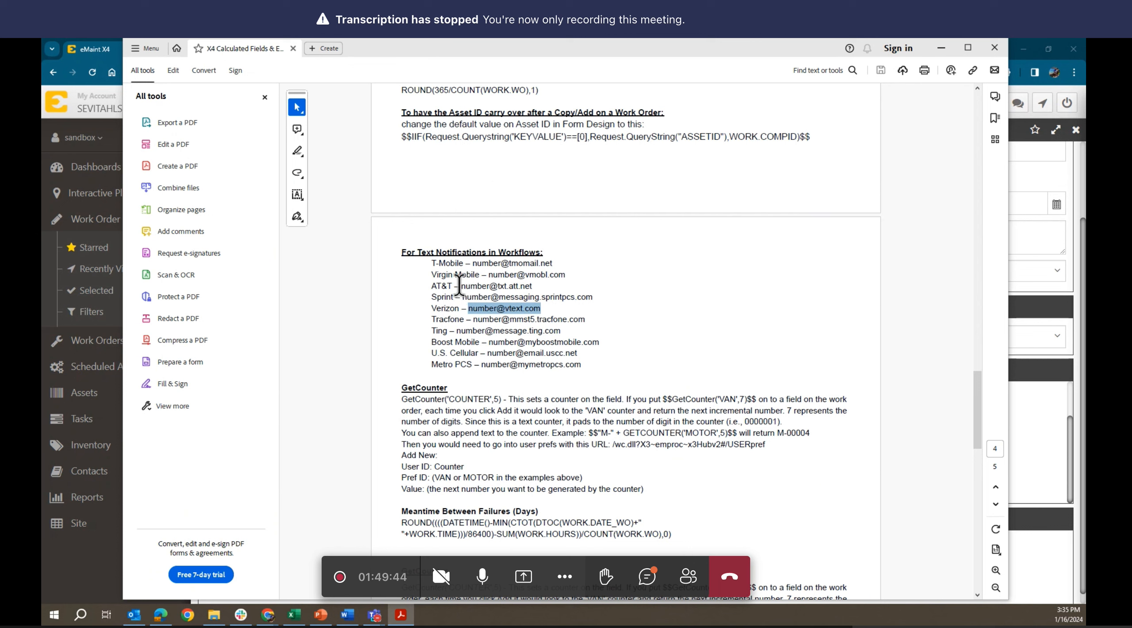
left_click_drag(461, 286, 532, 283)
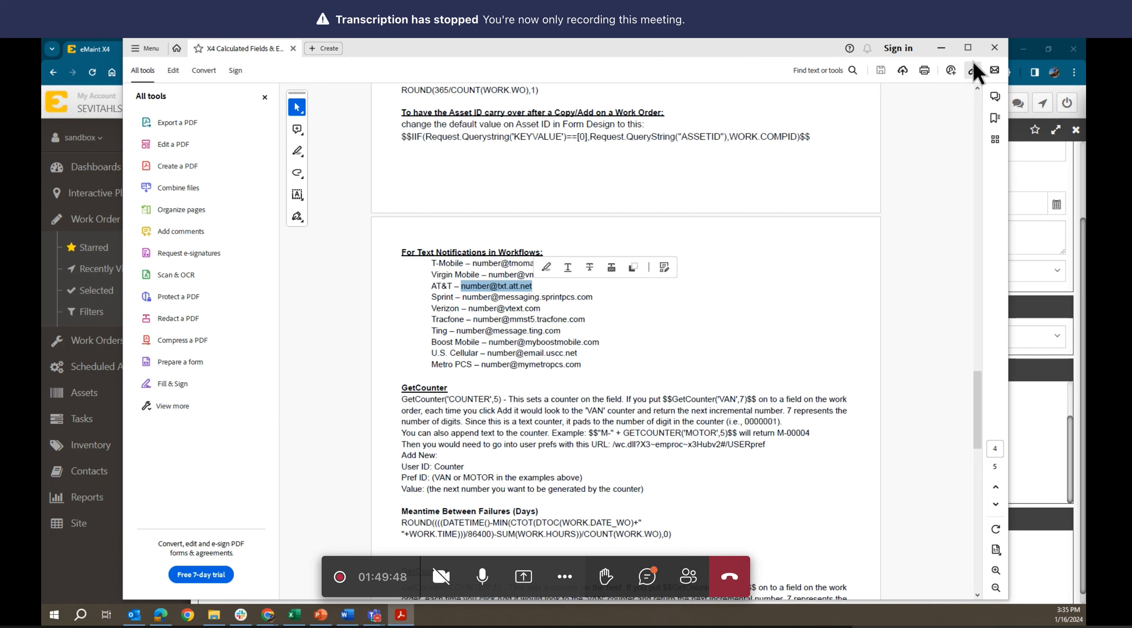
left_click(941, 48)
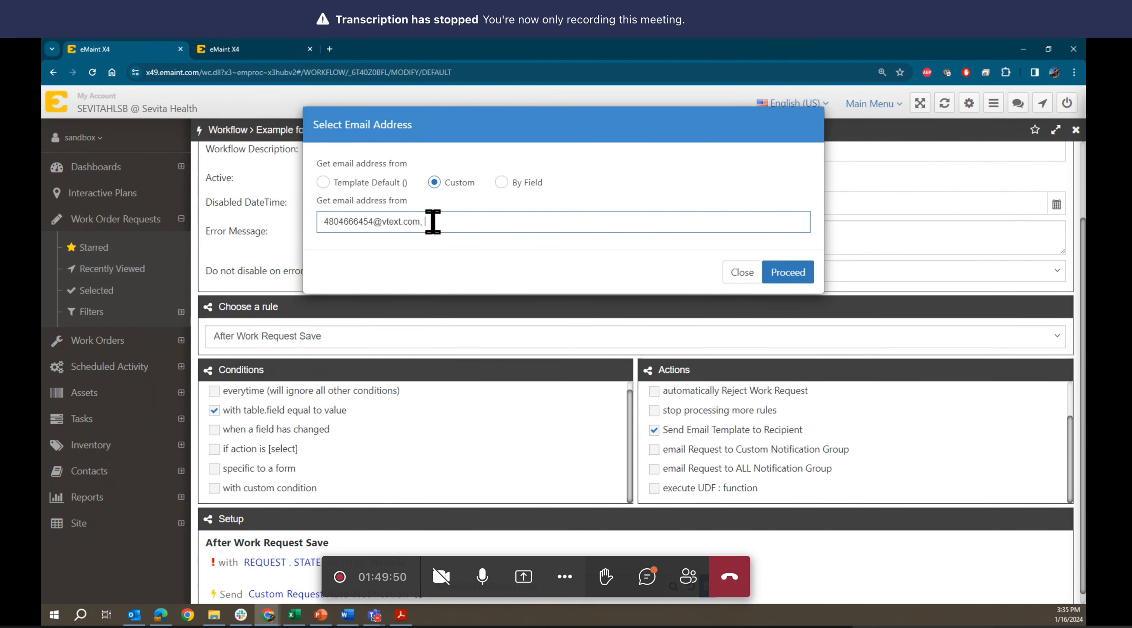
key("ctrl+v")
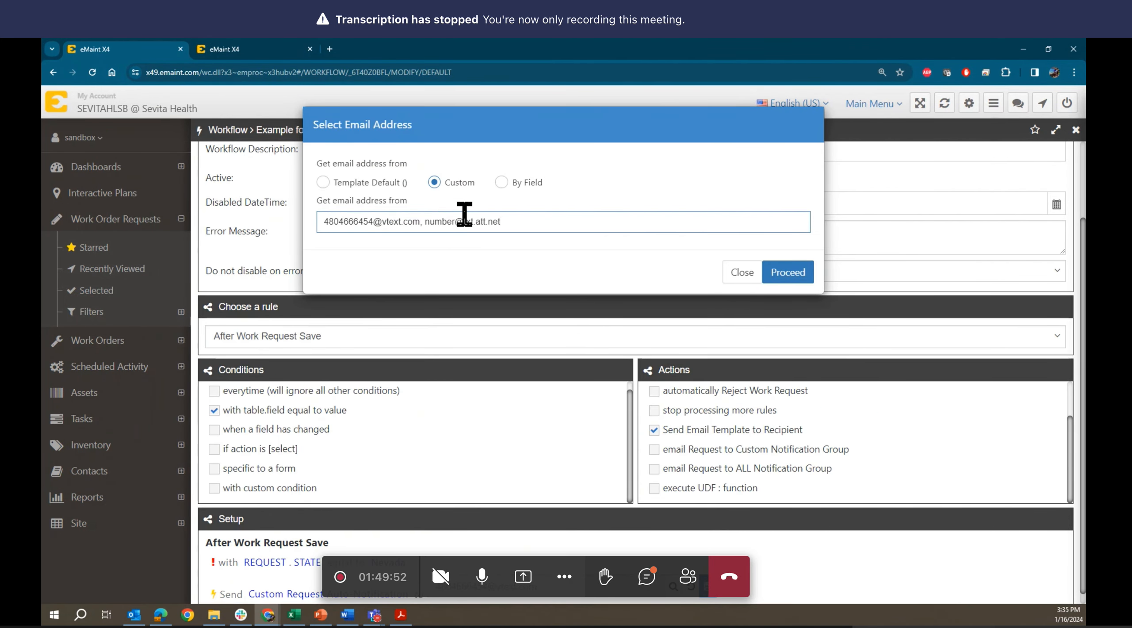
left_click(456, 222)
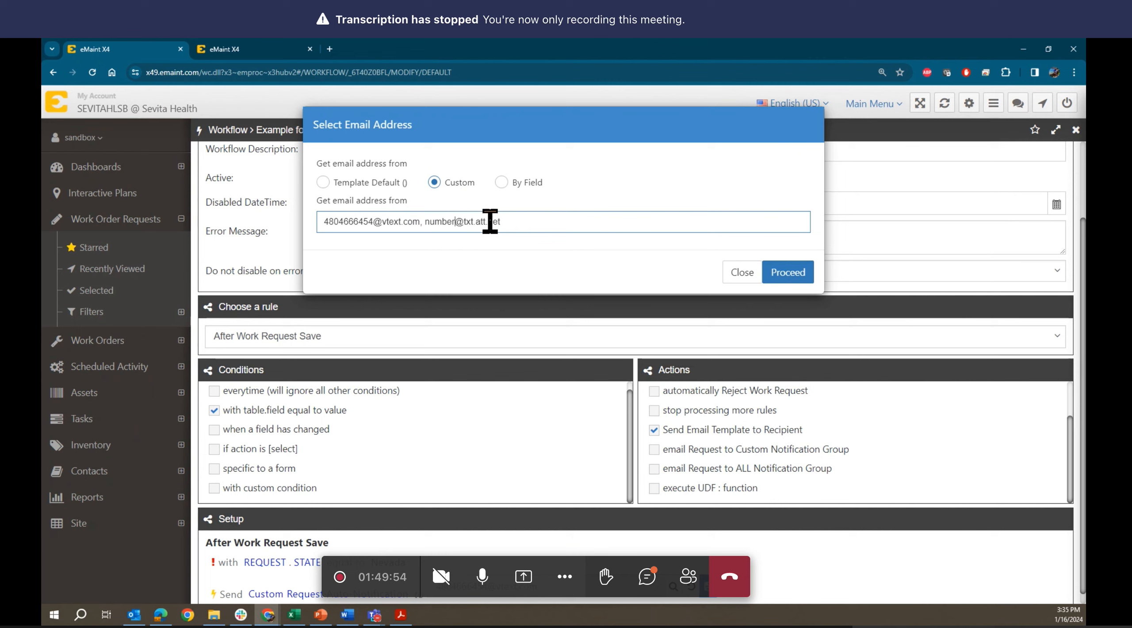
key("BackSpace")
key("BackSpace")
key("BackSpace")
key("BackSpace")
key("BackSpace")
key("BackSpace")
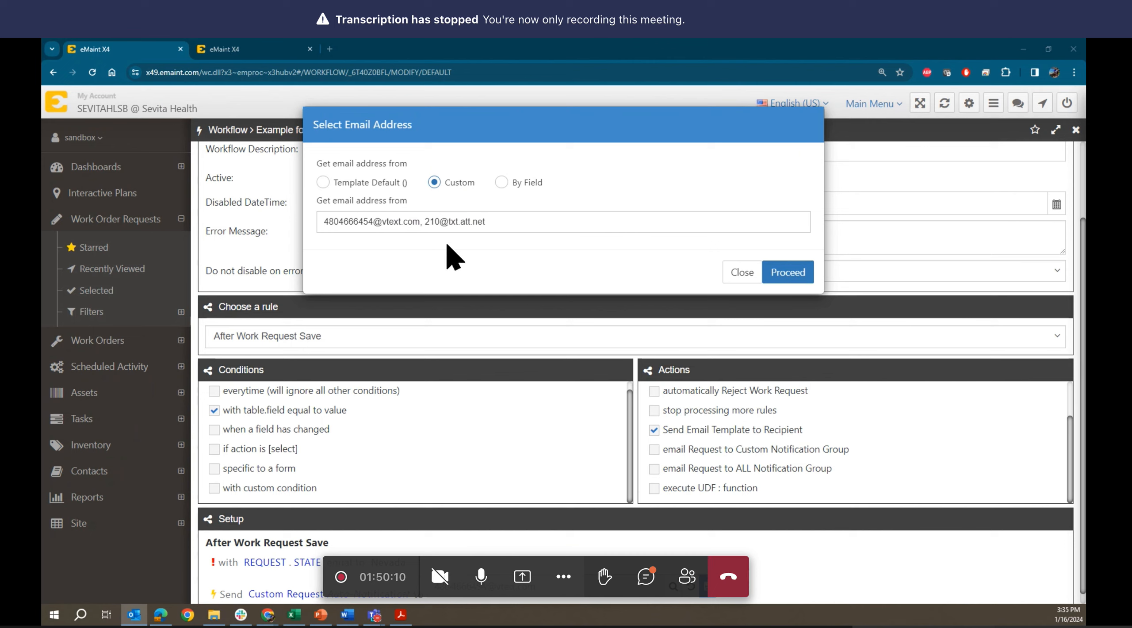
left_click(438, 221)
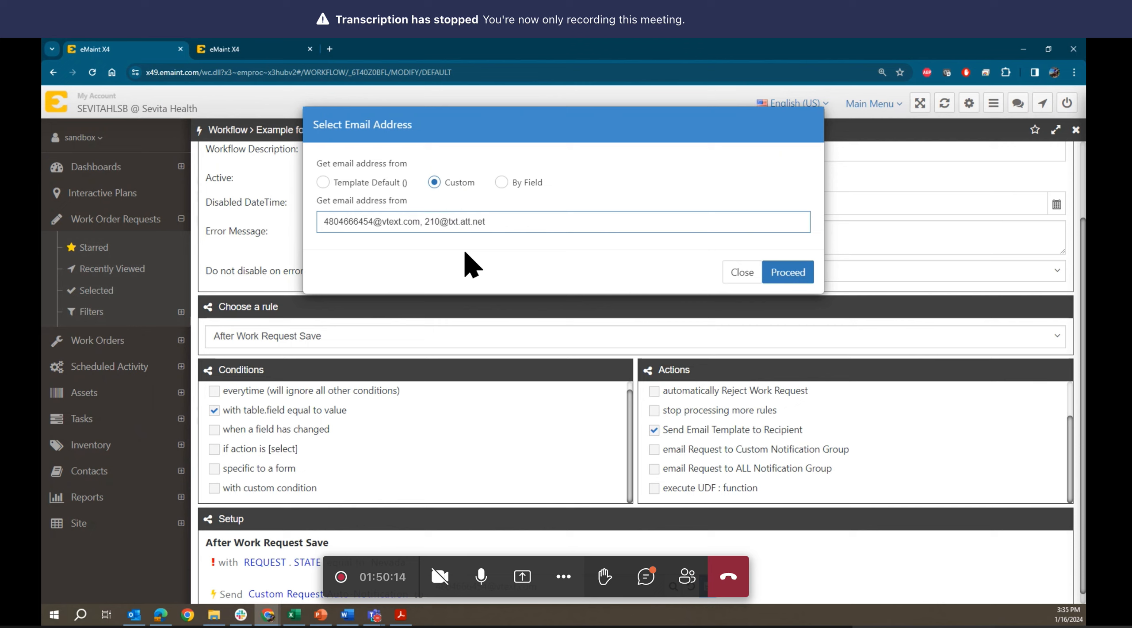
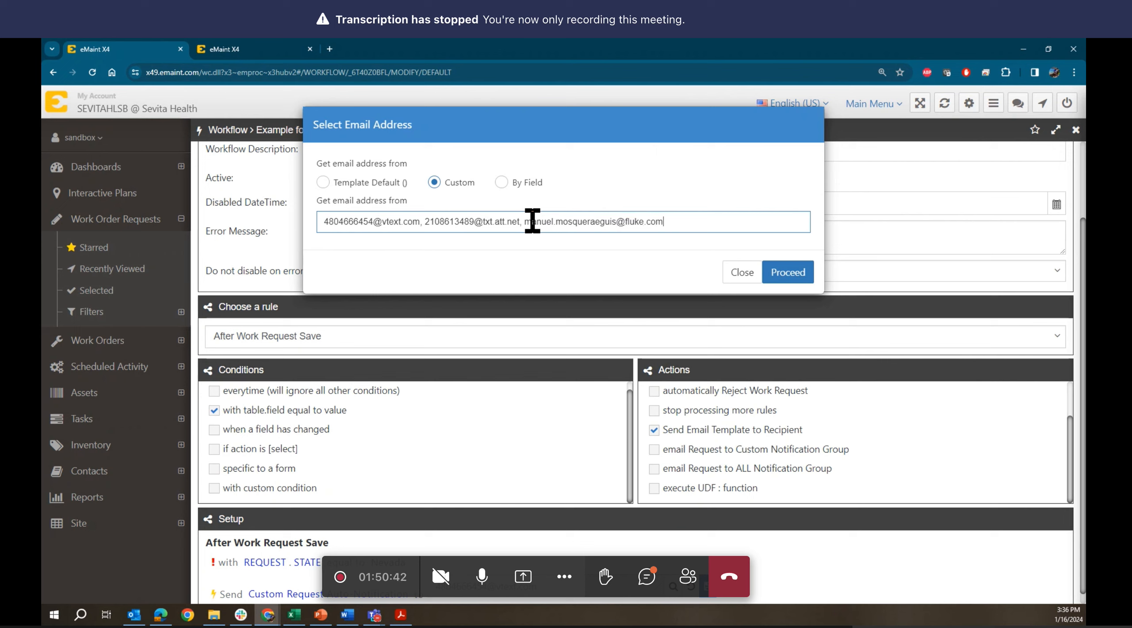
- Confirm the custom recipient list and save the Nevada workflow
left_click(775, 276)
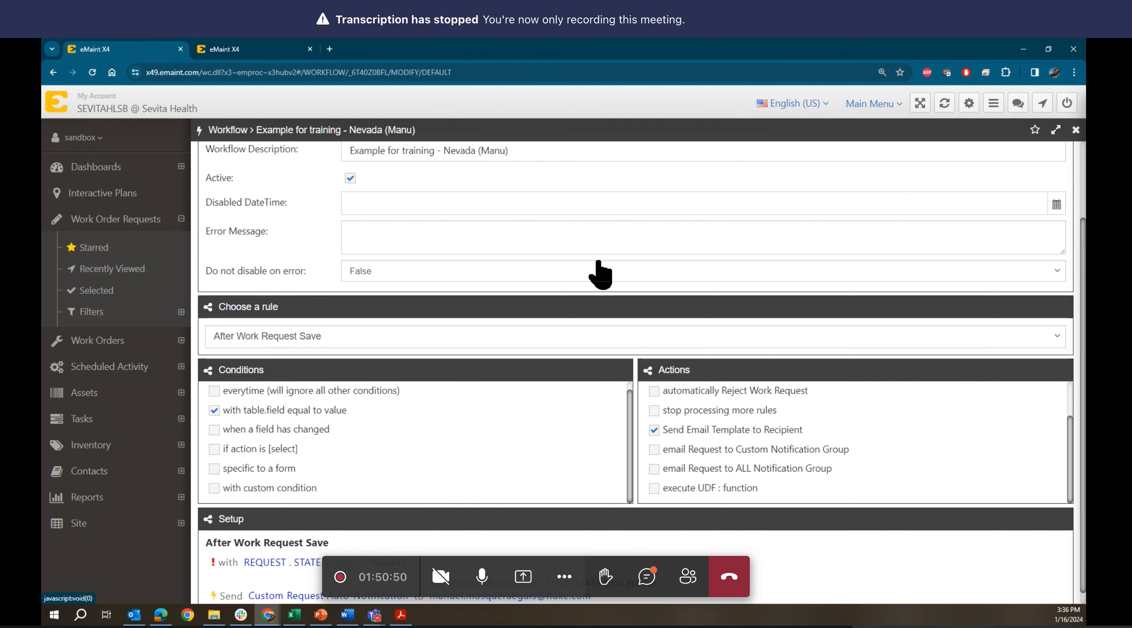
scroll(601, 274, "up", 3)
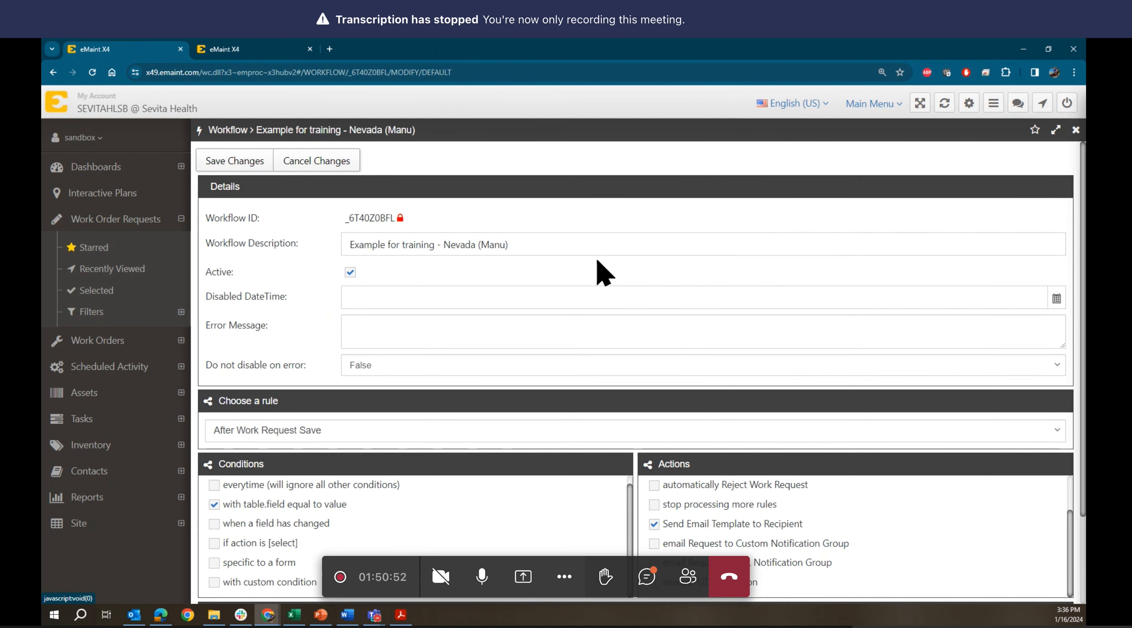
left_click(235, 160)
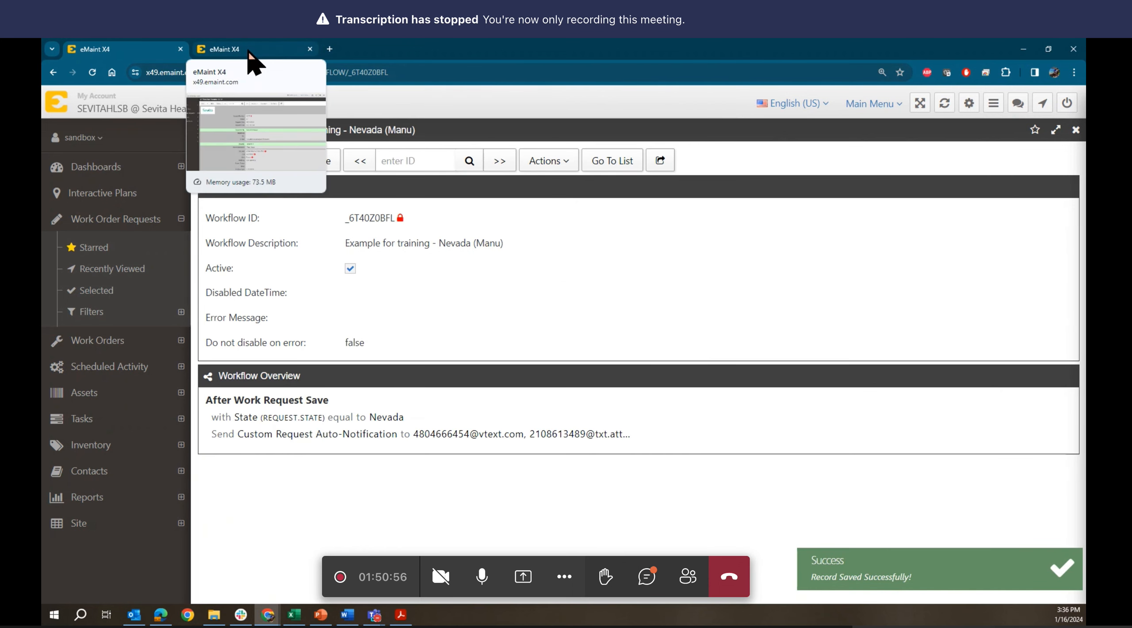
- Edit work request 00119 and save it again without changing any fields
left_click(248, 50)
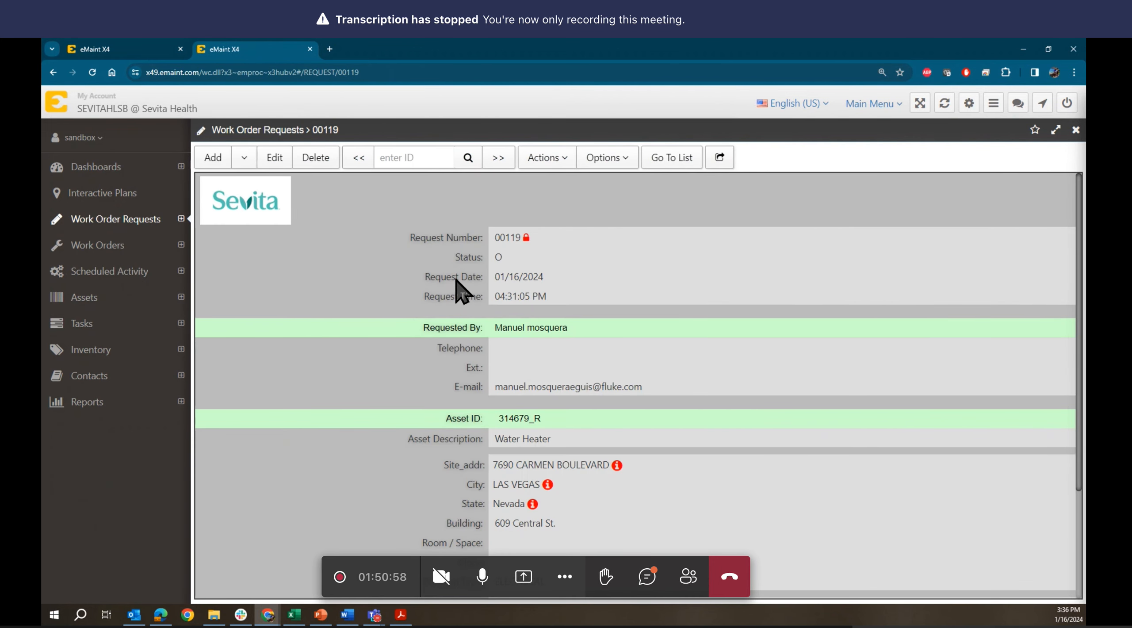
left_click(273, 157)
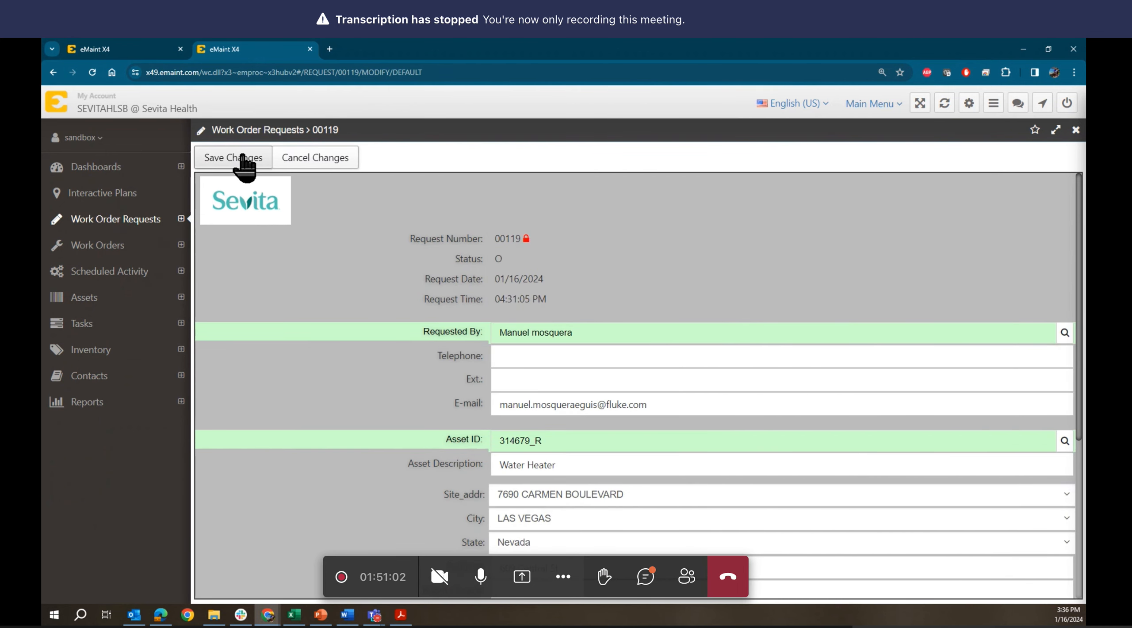
left_click(243, 158)
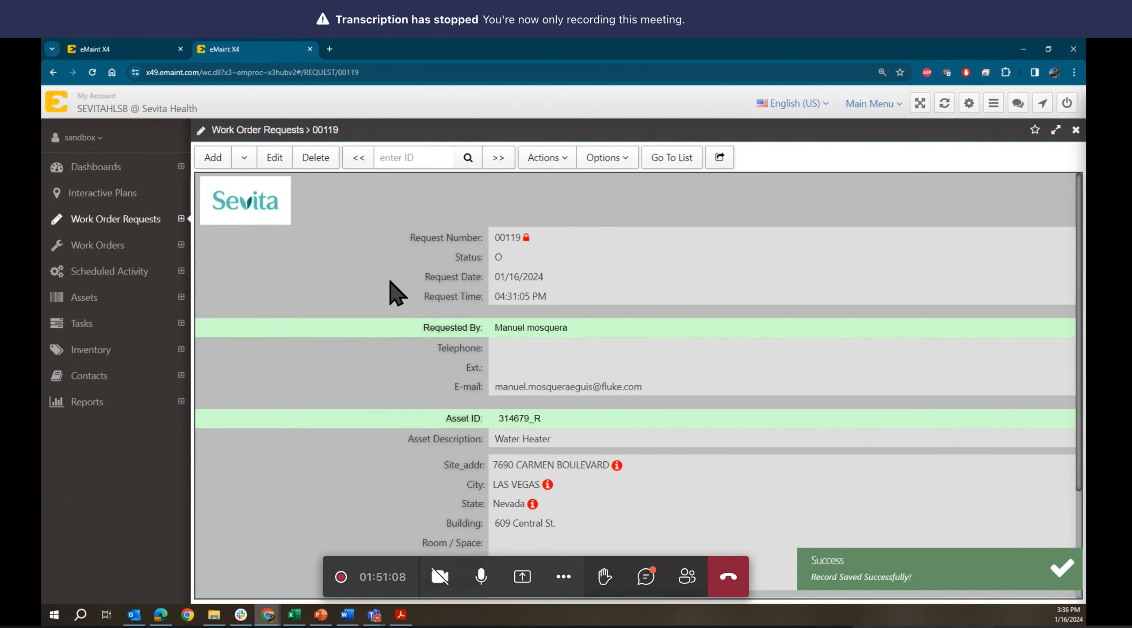
scroll(395, 291, "down", 3)
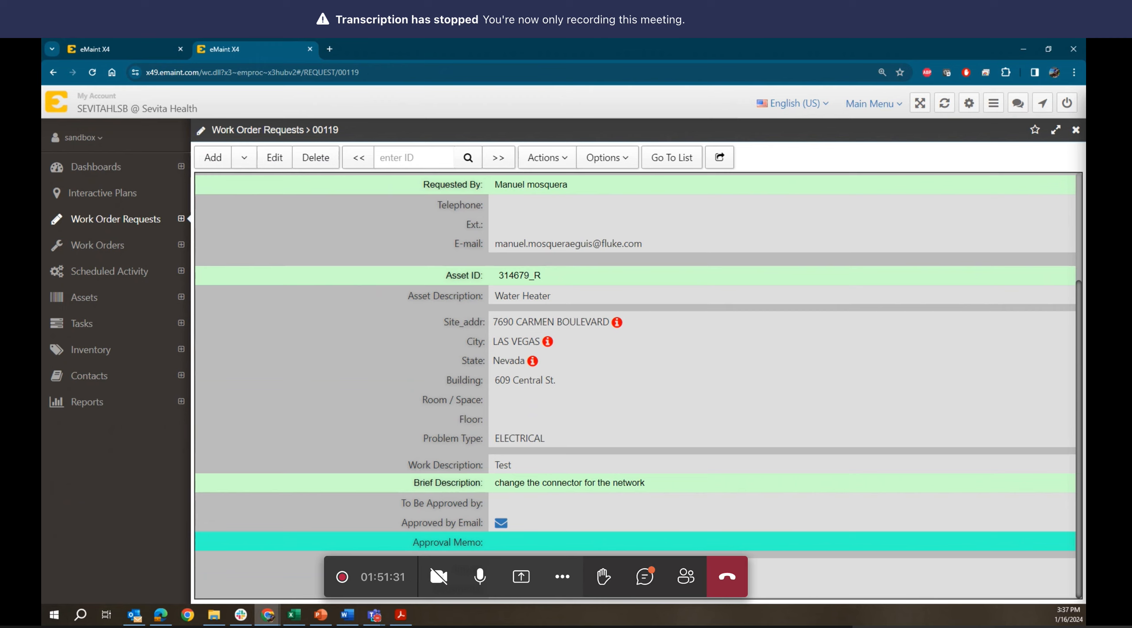
- Open the 'has entered a new work request' notification e-mail for request 00119 in Outlook
key("alt+Tab")
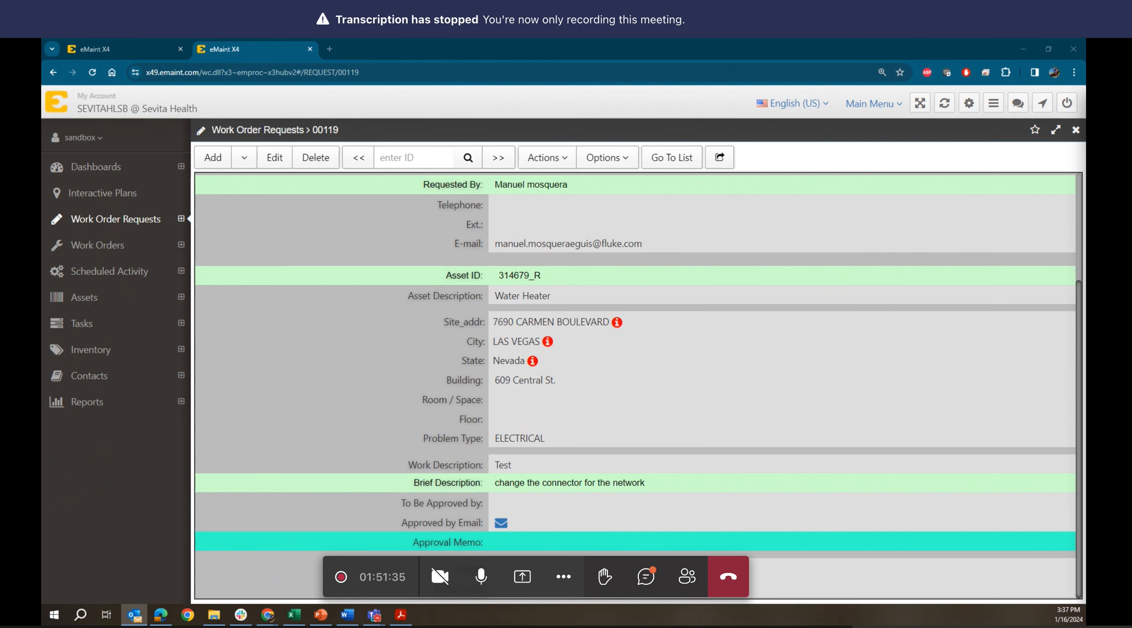
key("Return")
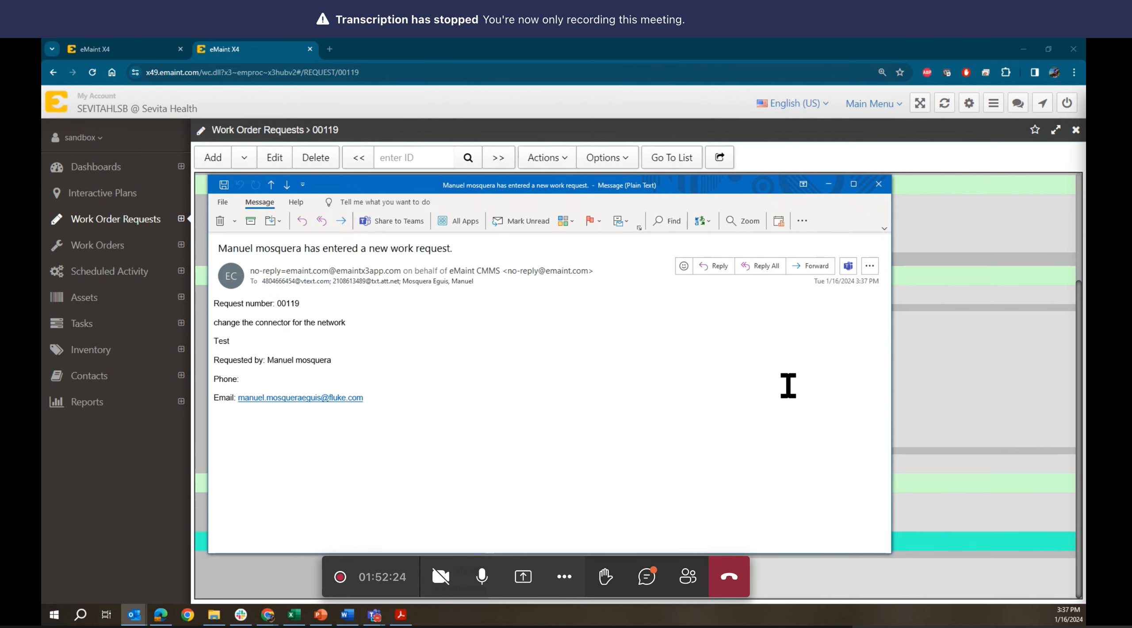
- Close the Outlook notification message for request 00119
left_click(876, 184)
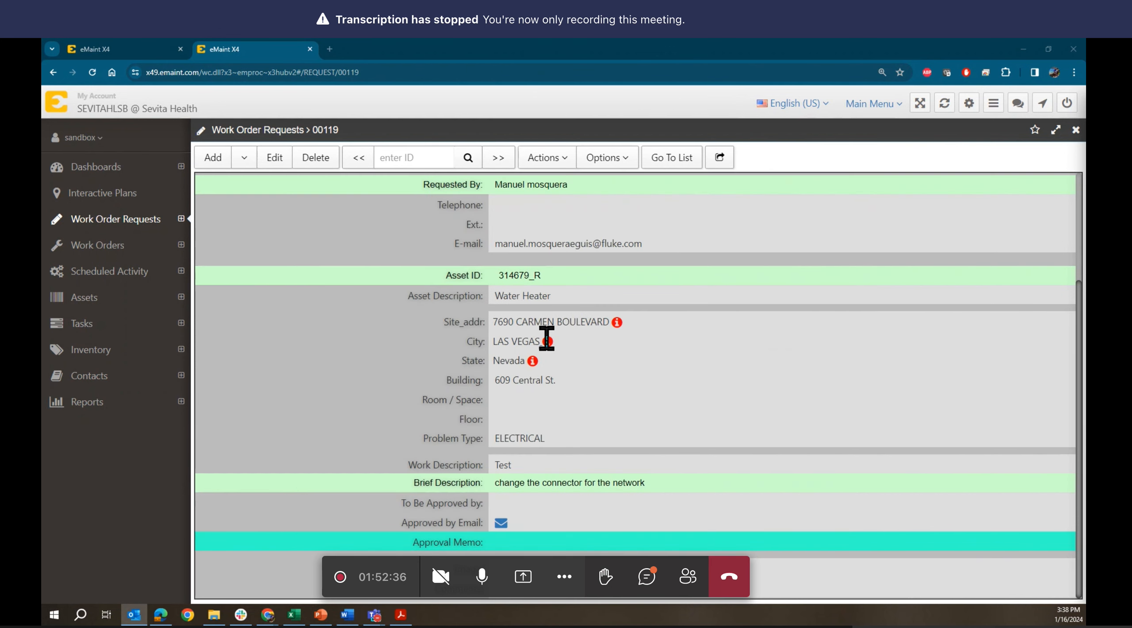
- Show the Nevada training workflow page, then bring the carrier text-gateway reference PDF forward
left_click(547, 339)
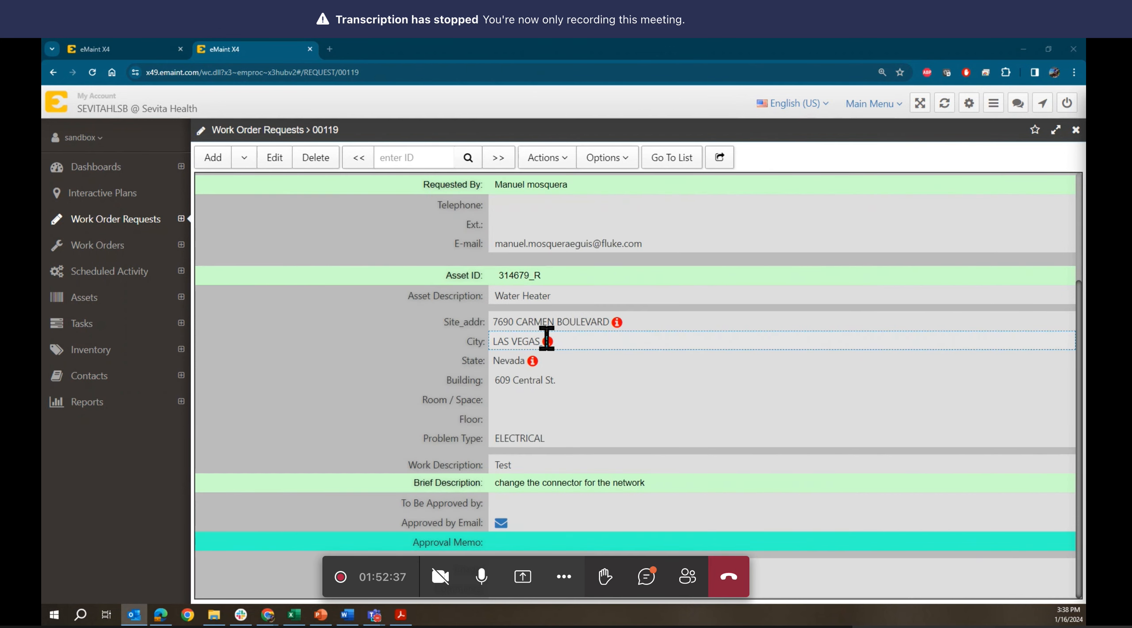
left_click(126, 46)
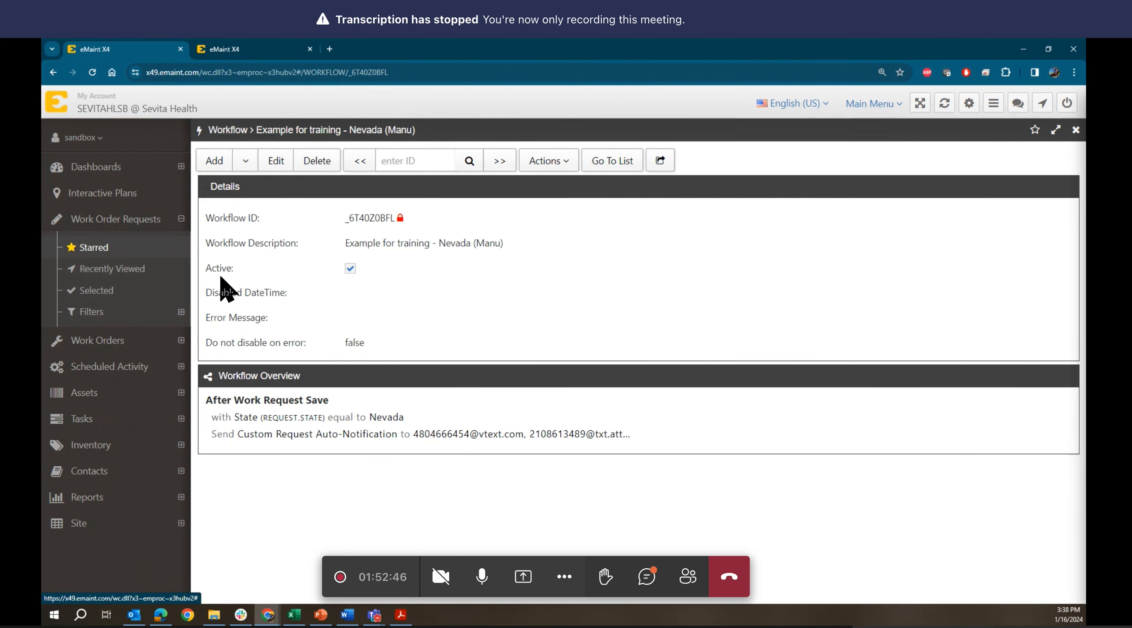
left_click(401, 615)
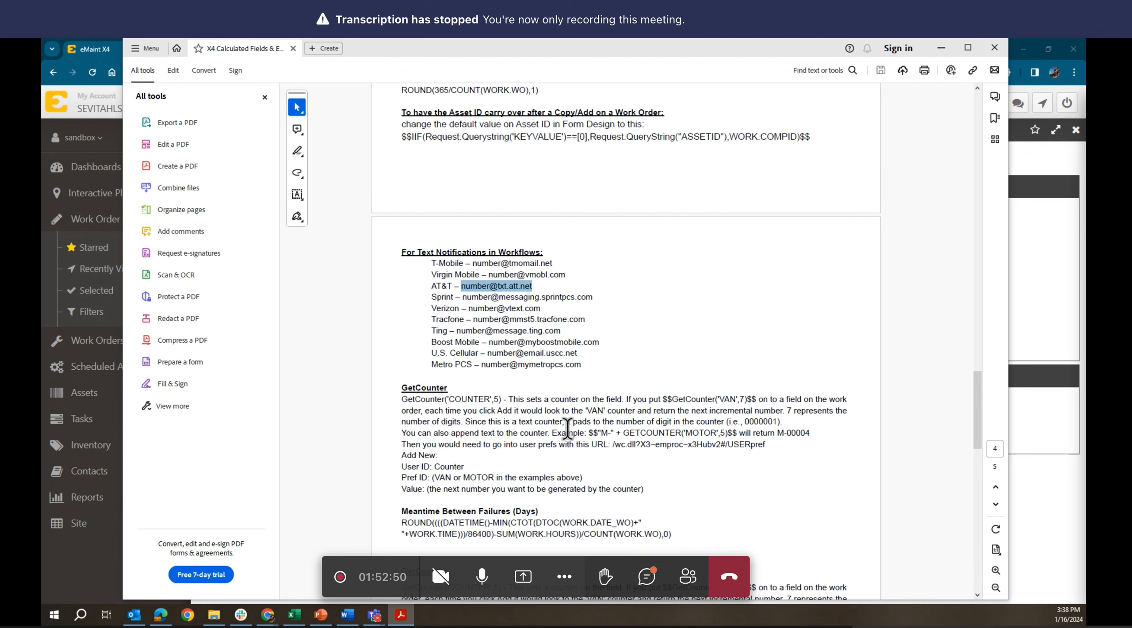
- Scroll up the PDF and briefly highlight the Return First Of Month formula
scroll(567, 429, "up", 5)
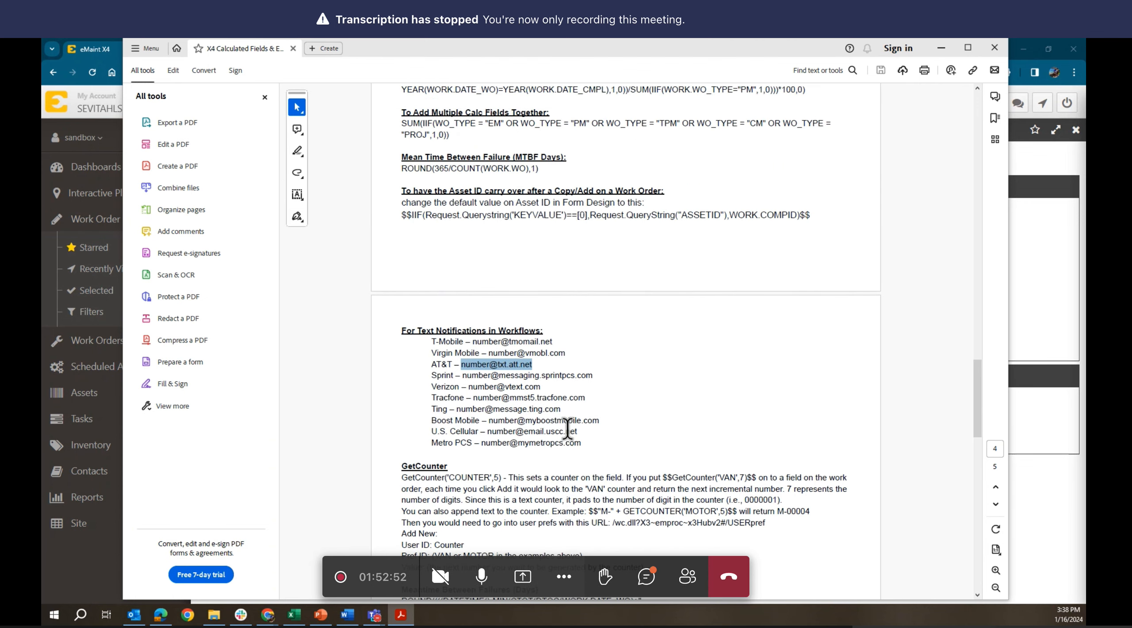
scroll(569, 428, "up", 17)
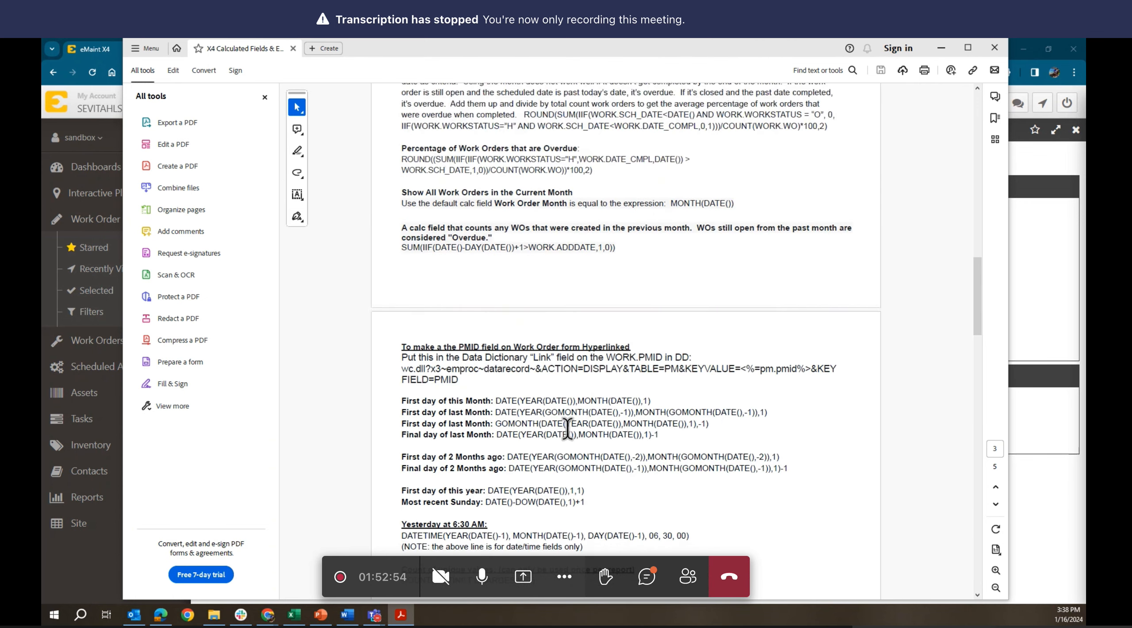
scroll(568, 429, "up", 14)
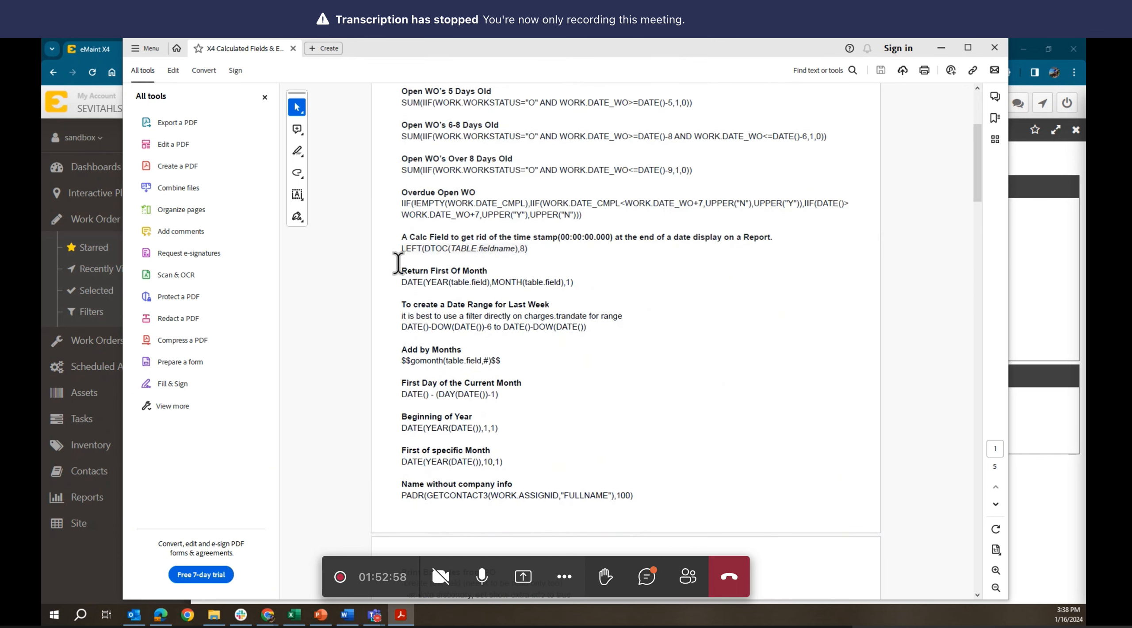
left_click_drag(401, 283, 574, 287)
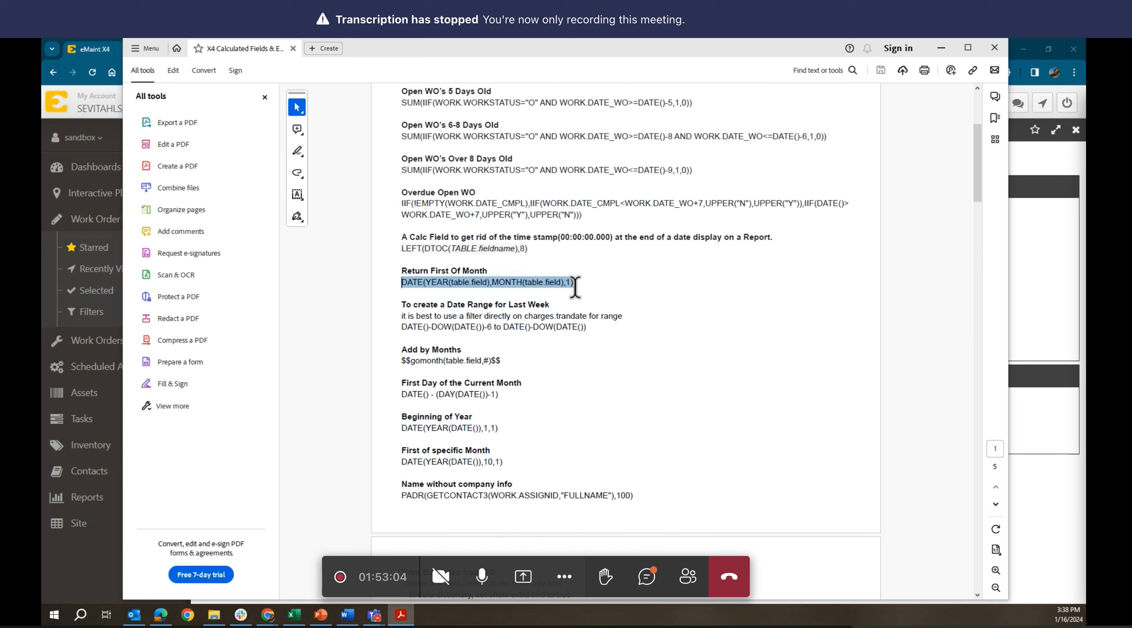
left_click(552, 365)
- Highlight the 'For Text Notifications in Workflows:' heading, then minimize Acrobat
scroll(551, 363, "down", 15)
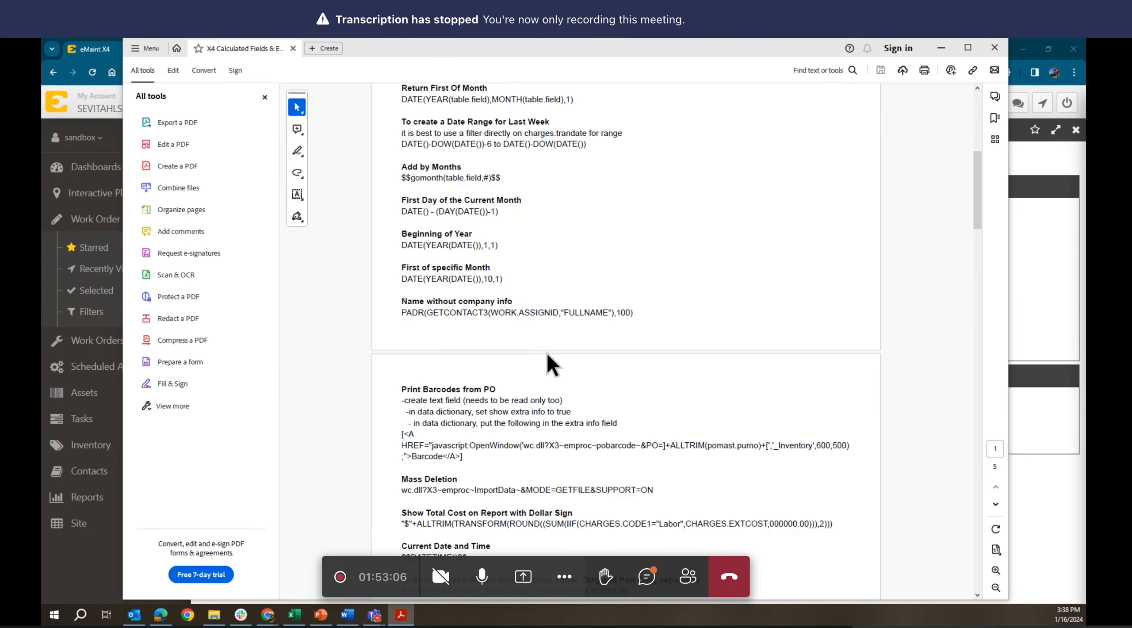
scroll(550, 347, "down", 15)
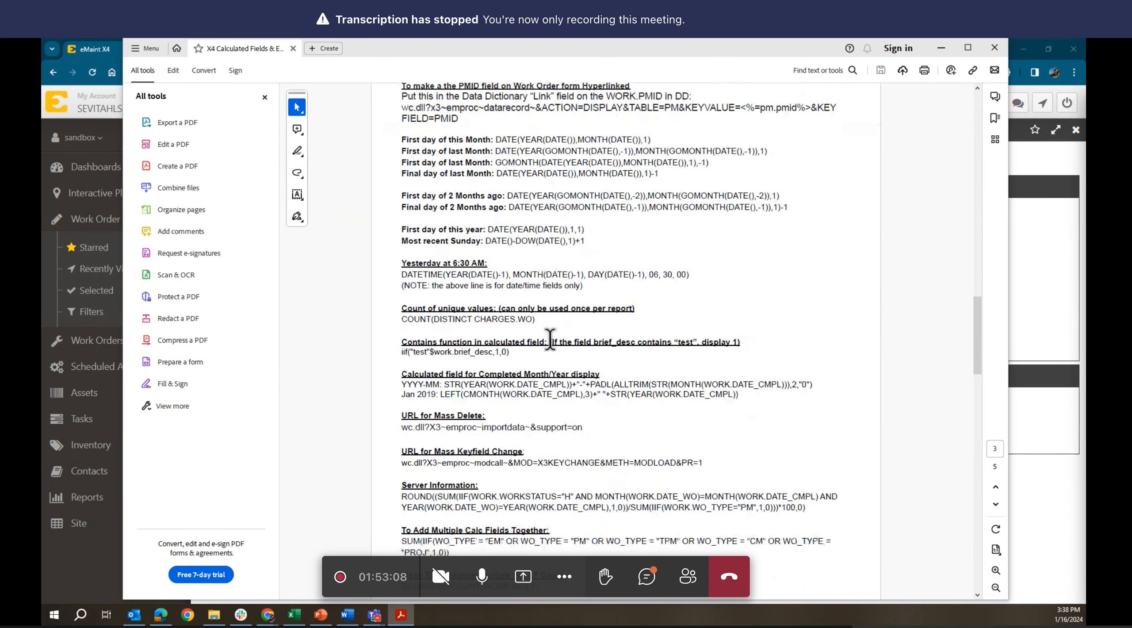
scroll(554, 350, "down", 2)
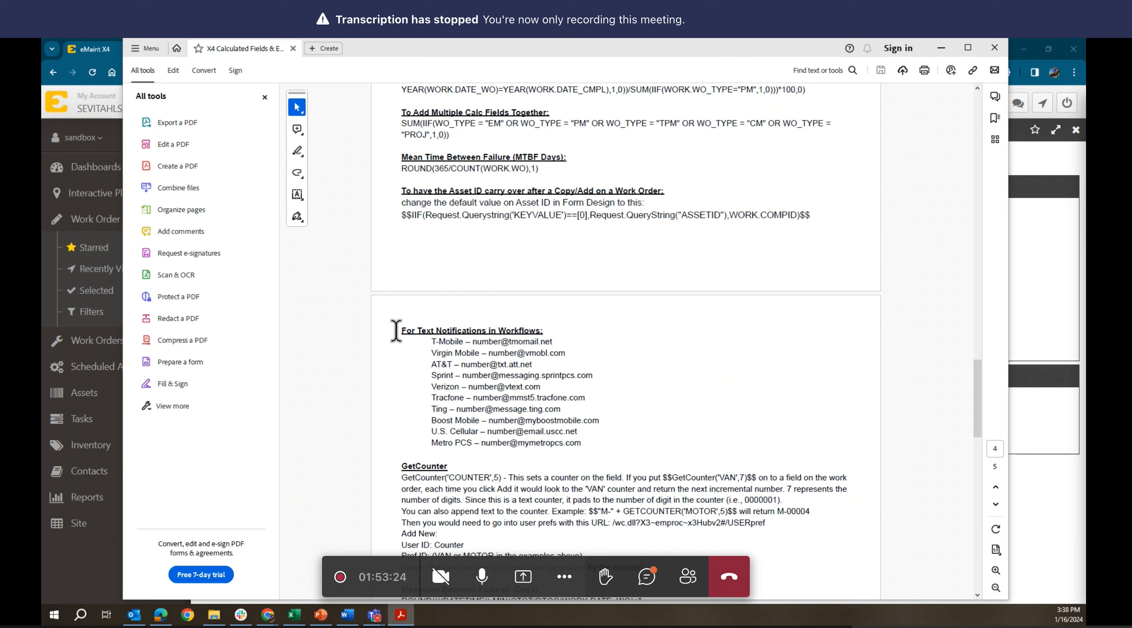
left_click_drag(400, 329, 543, 328)
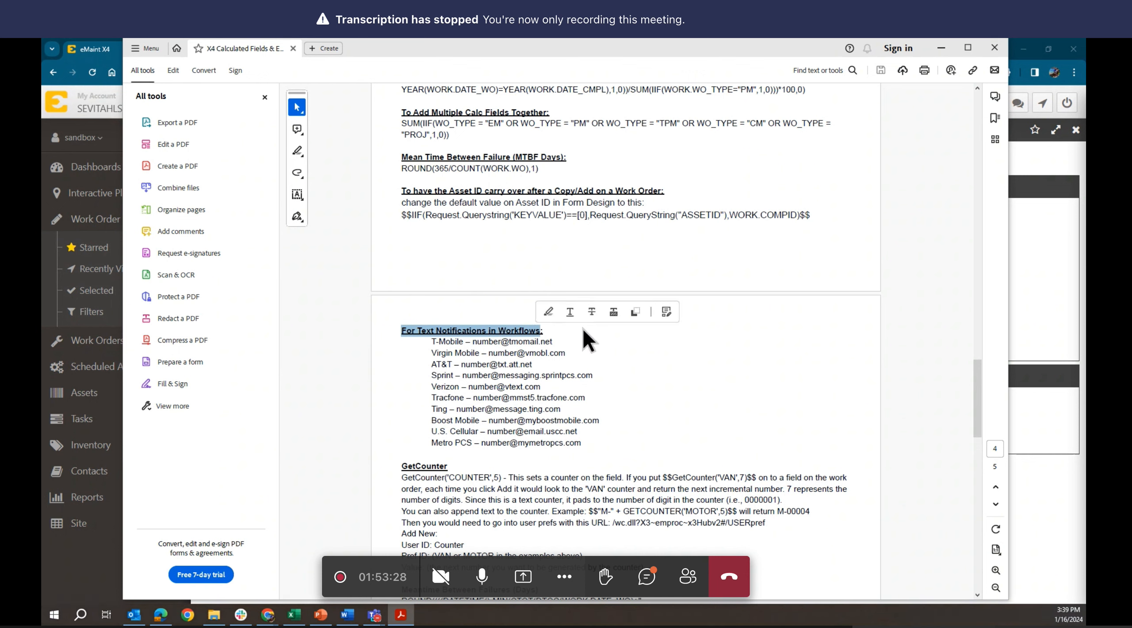
left_click(545, 332)
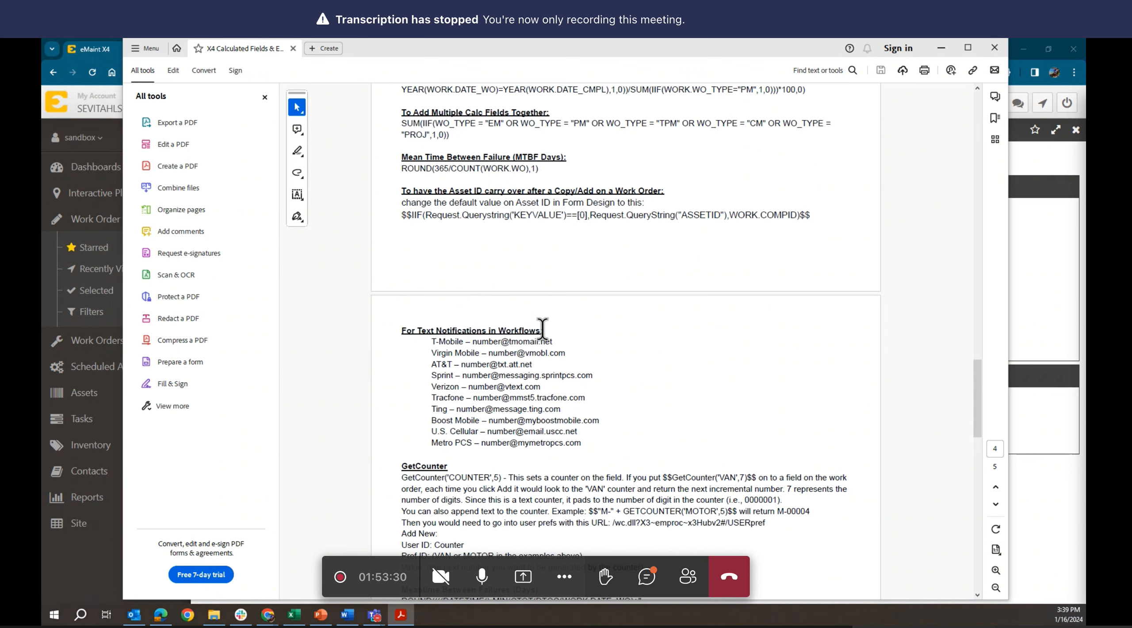
left_click_drag(543, 328, 391, 327)
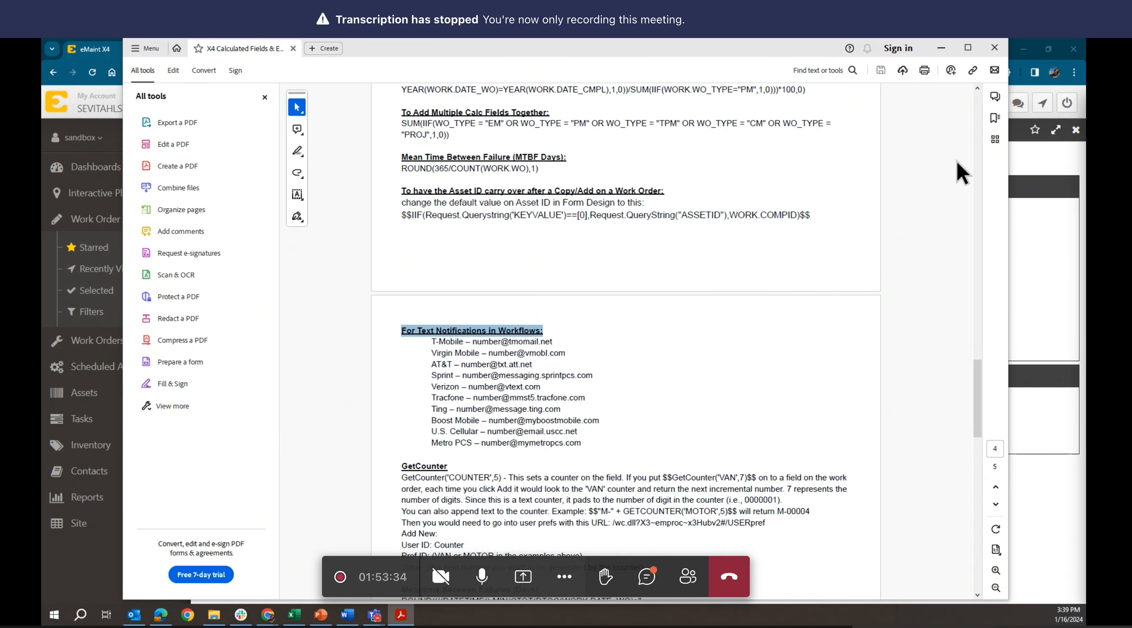
left_click(940, 49)
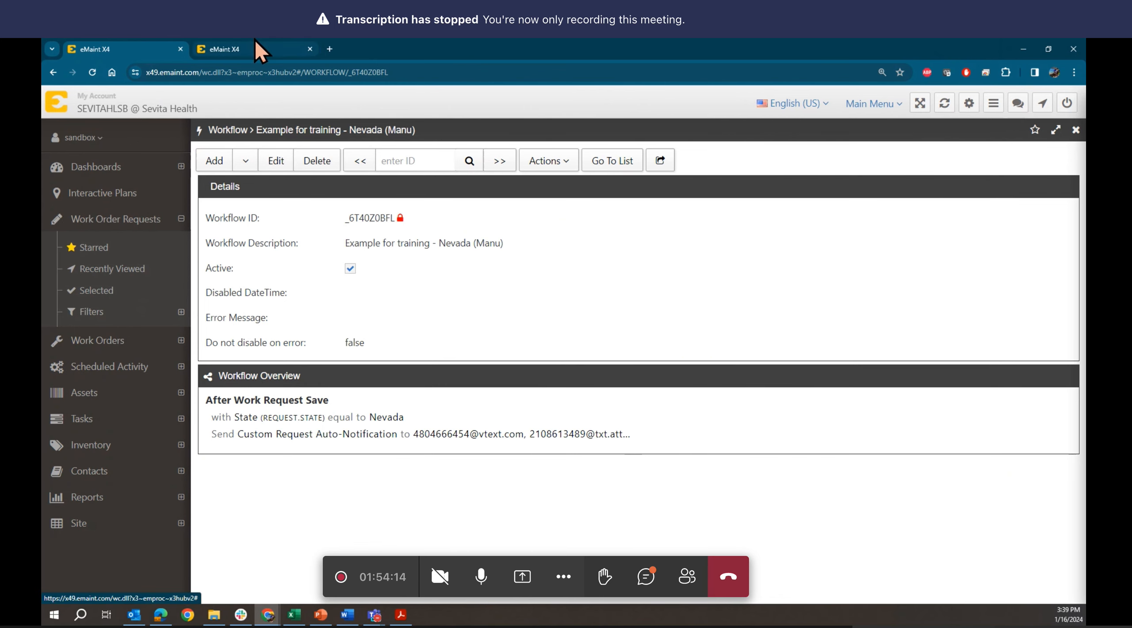
- Go from request 00119 back to the Work Order Requests list
left_click(241, 44)
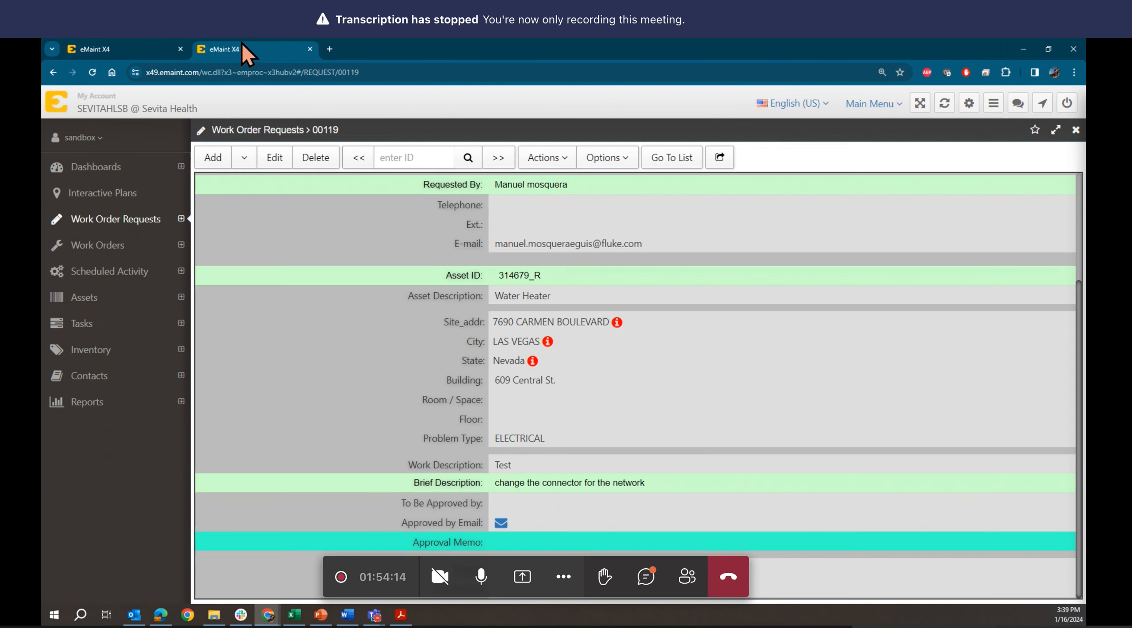
left_click(671, 159)
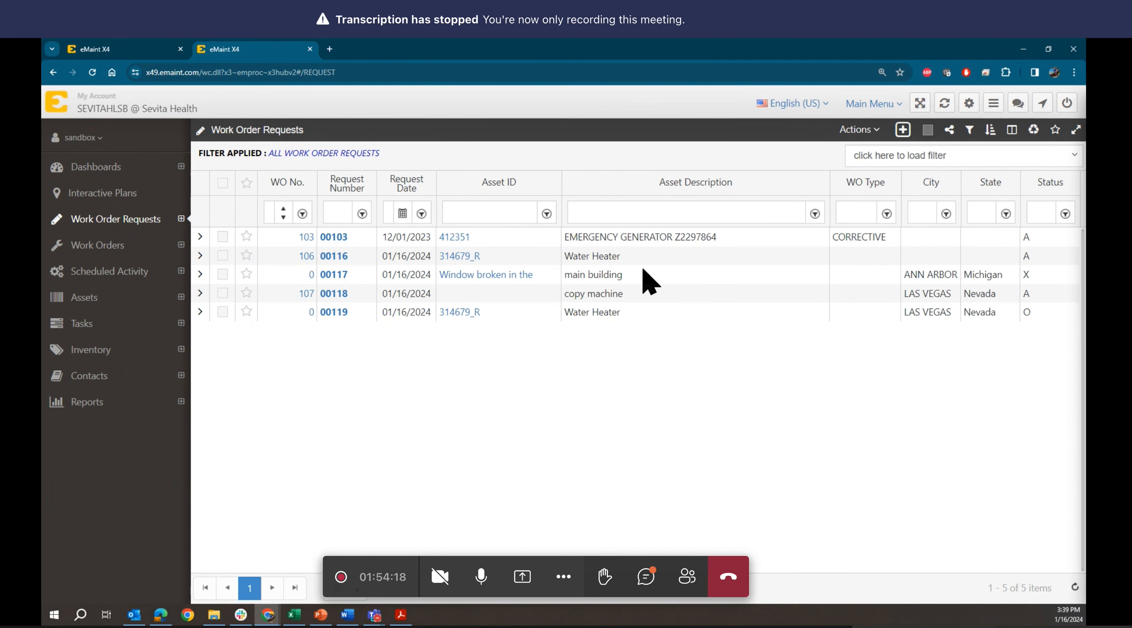